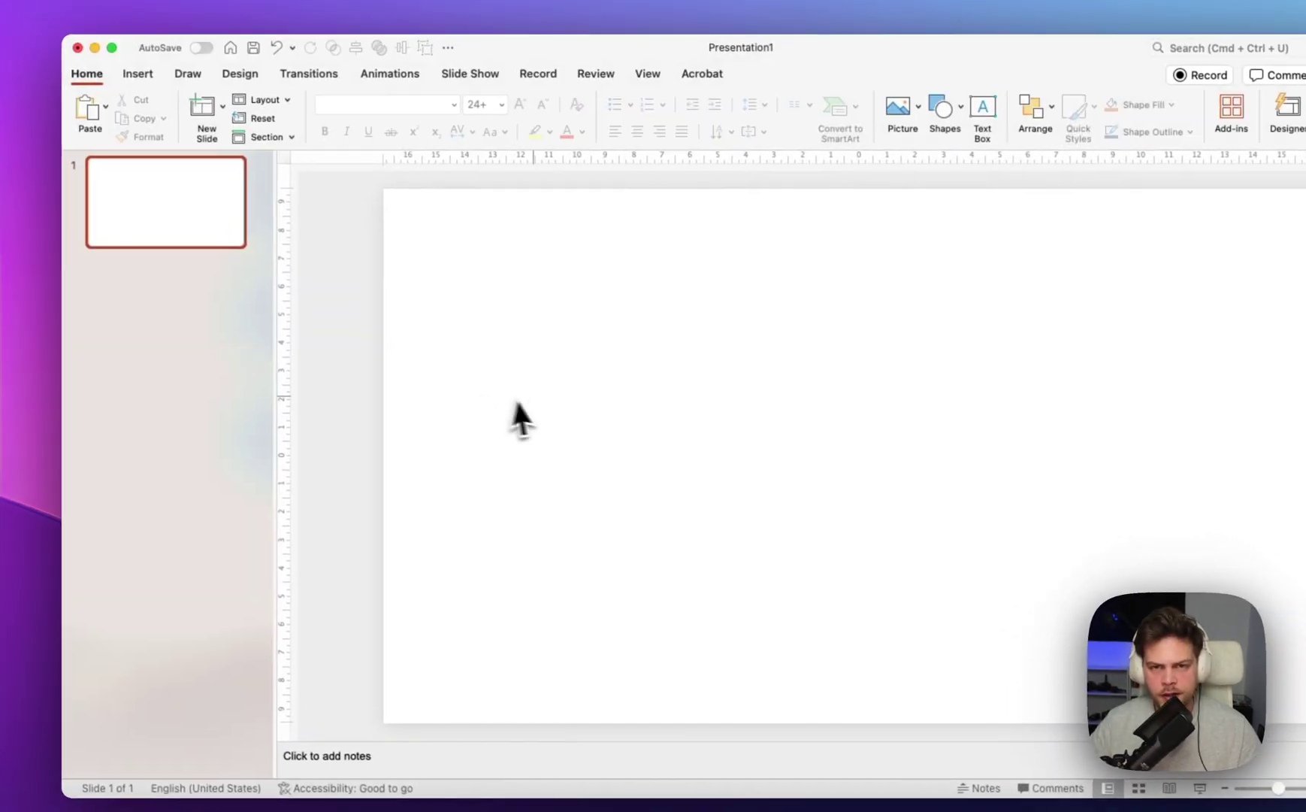
Paste the Tokyo skyline photo with its red tower so it fills the slide.
key("super+v")
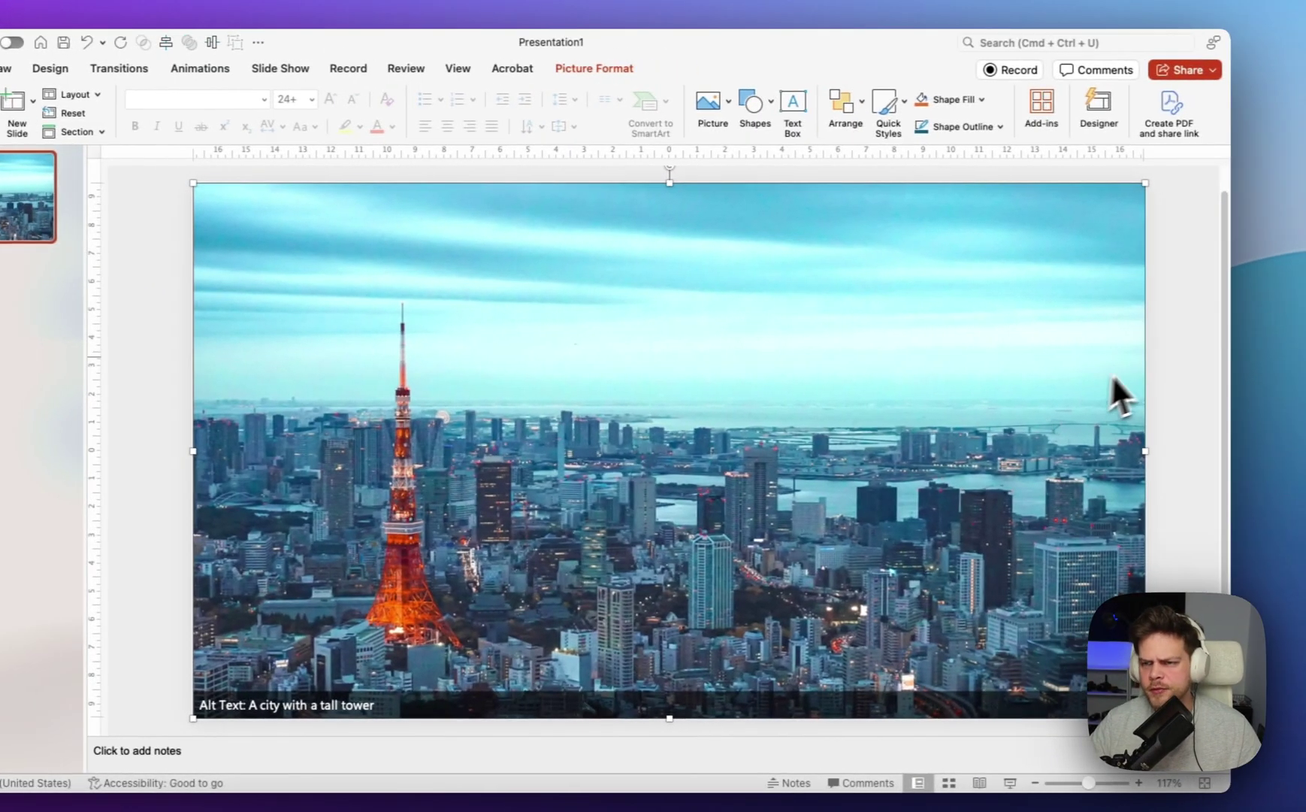
left_click(1244, 359)
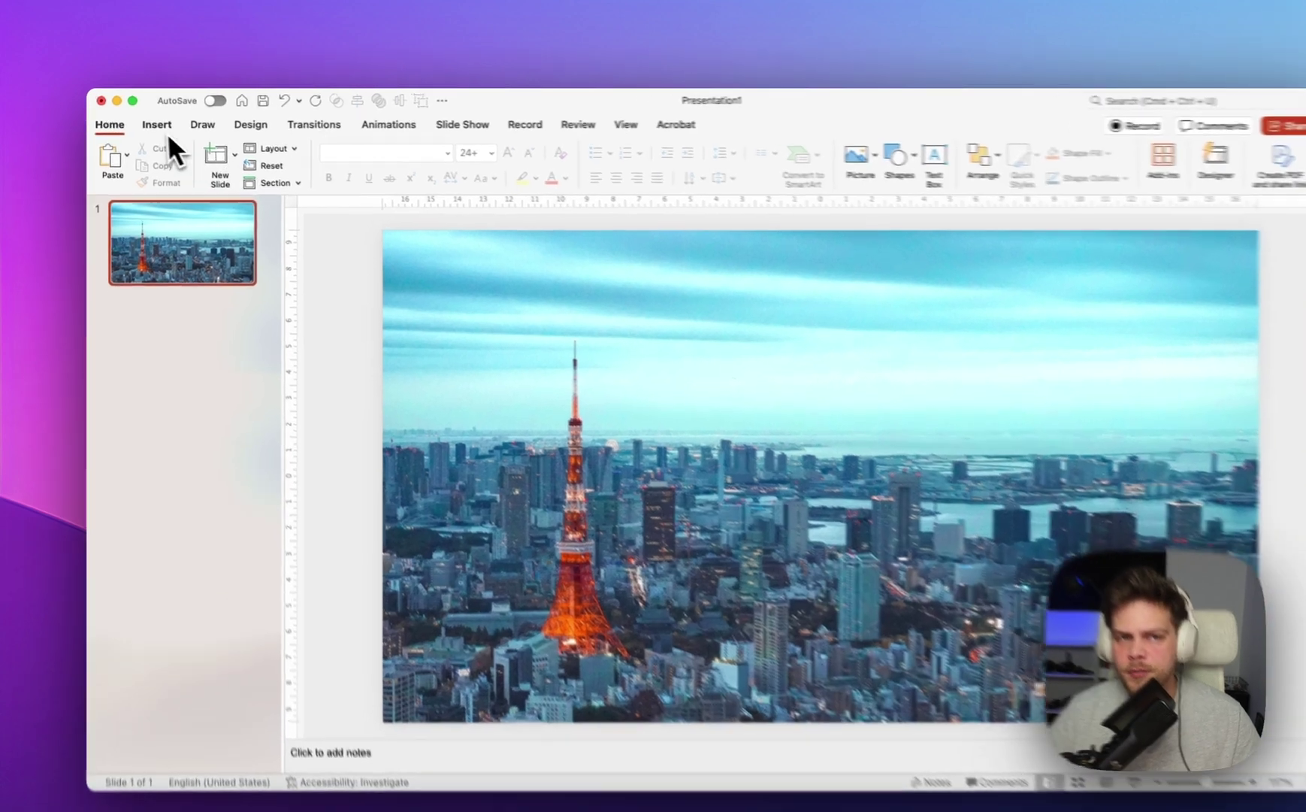
Draw a text box on the photo and fill it with =lorem(1) placeholder text.
left_click(151, 121)
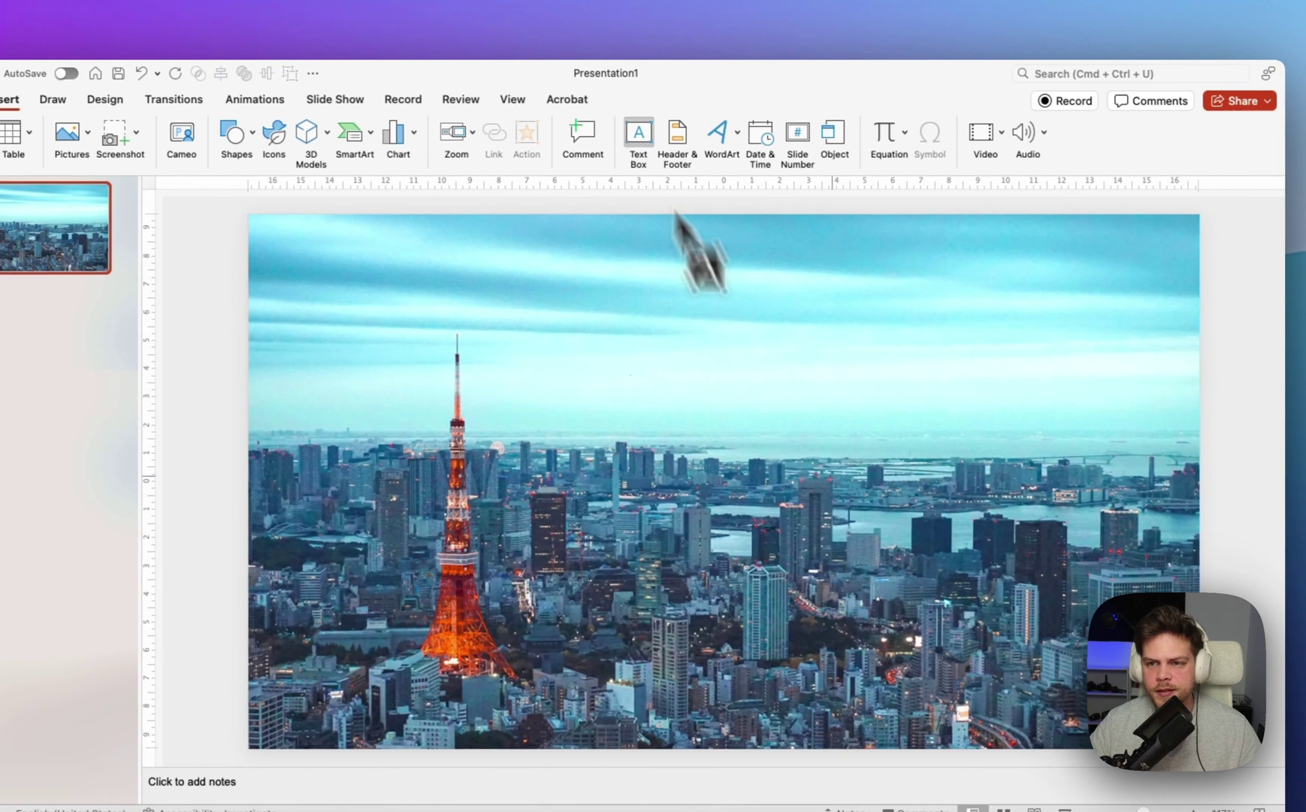
left_click_drag(835, 434, 1161, 668)
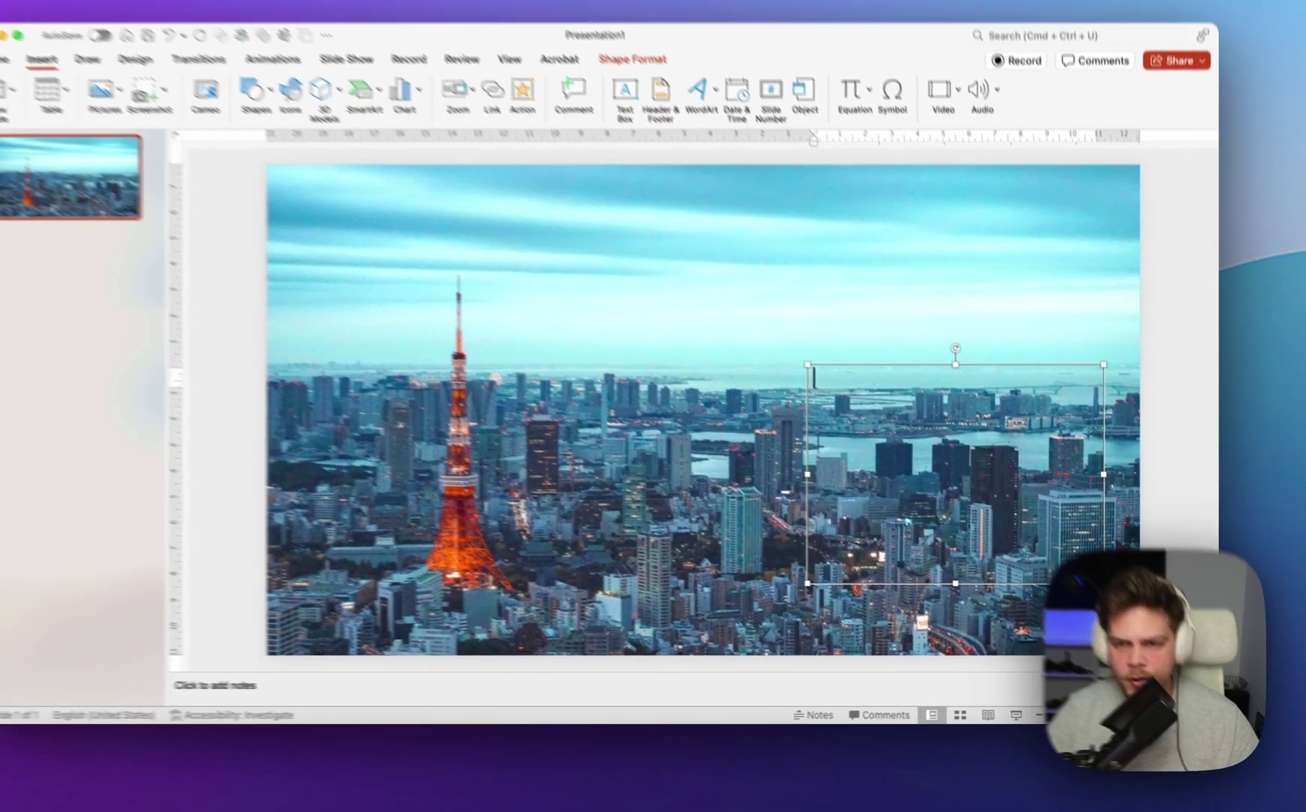
type("=lorem(1)")
key("Return")
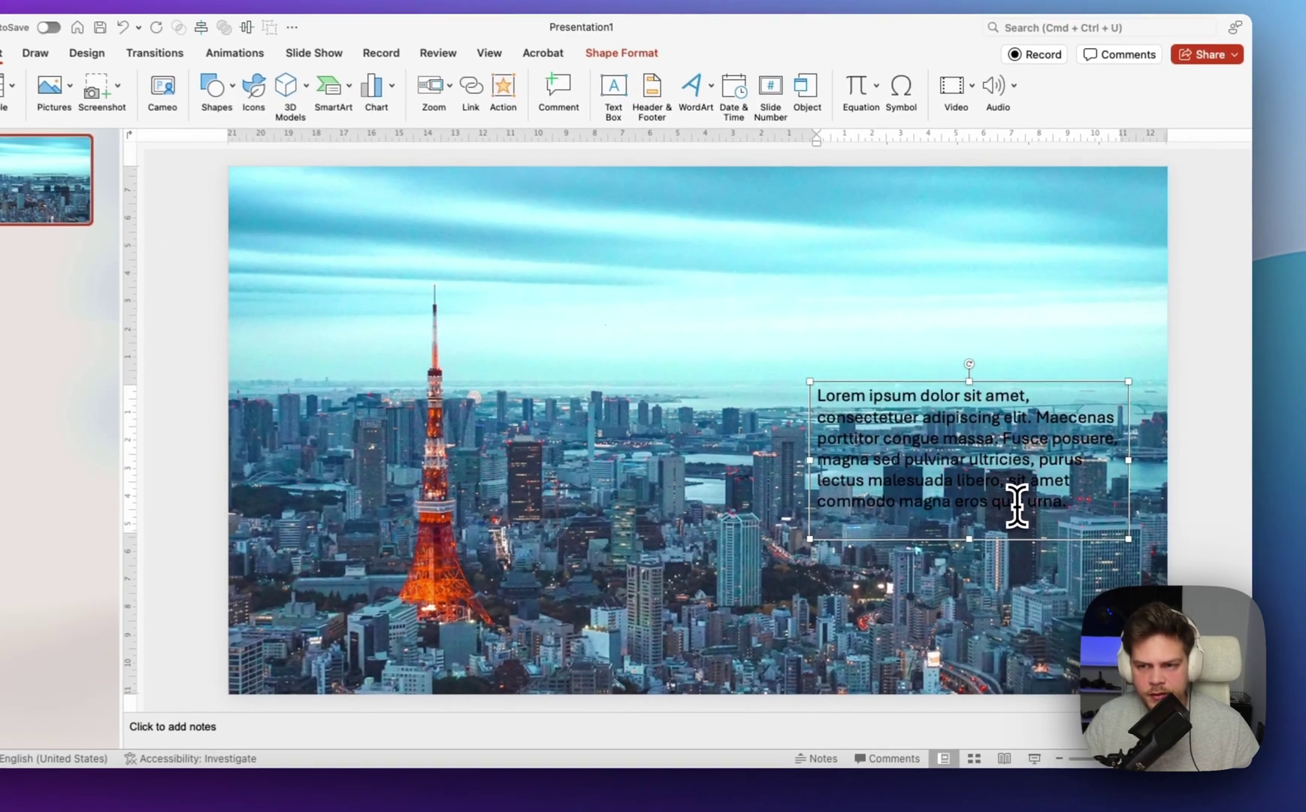
Make the lorem ipsum text white and move the box left over the tower.
key("super+a")
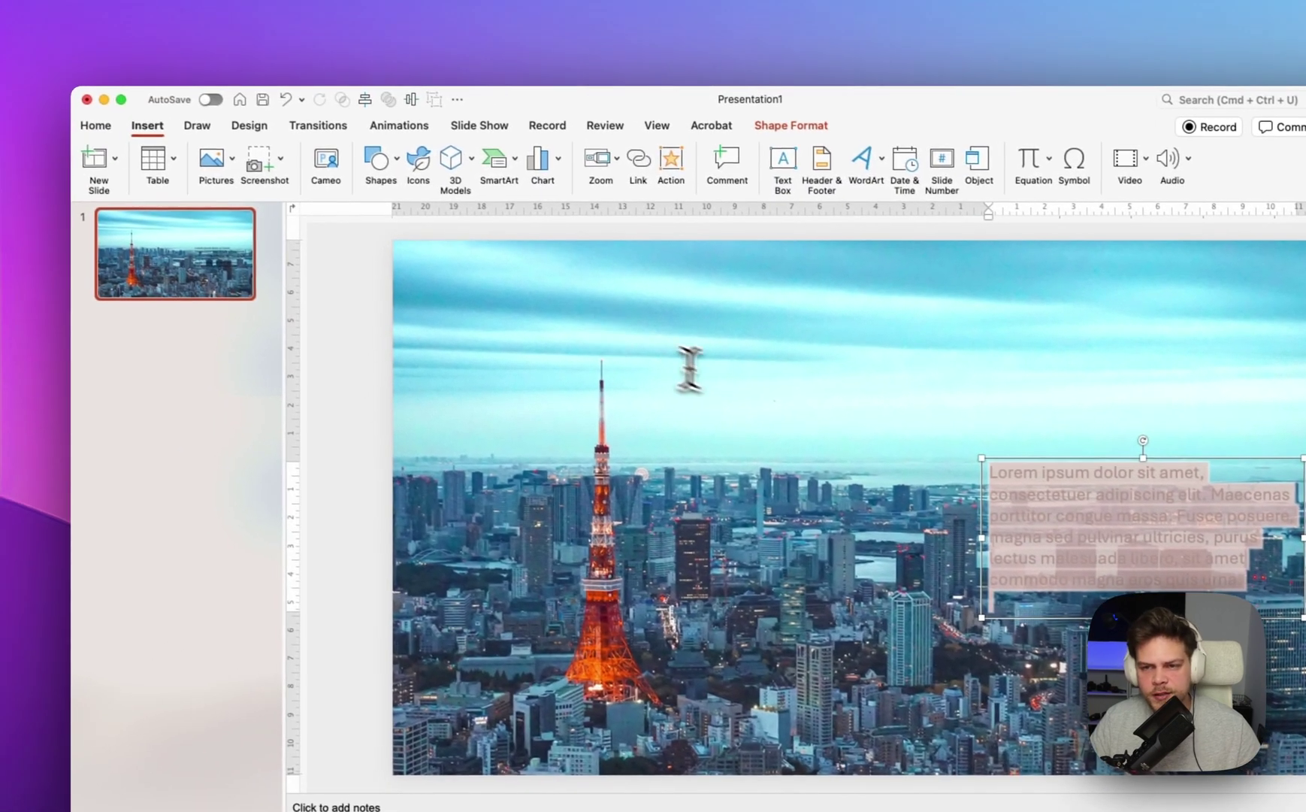
left_click(97, 126)
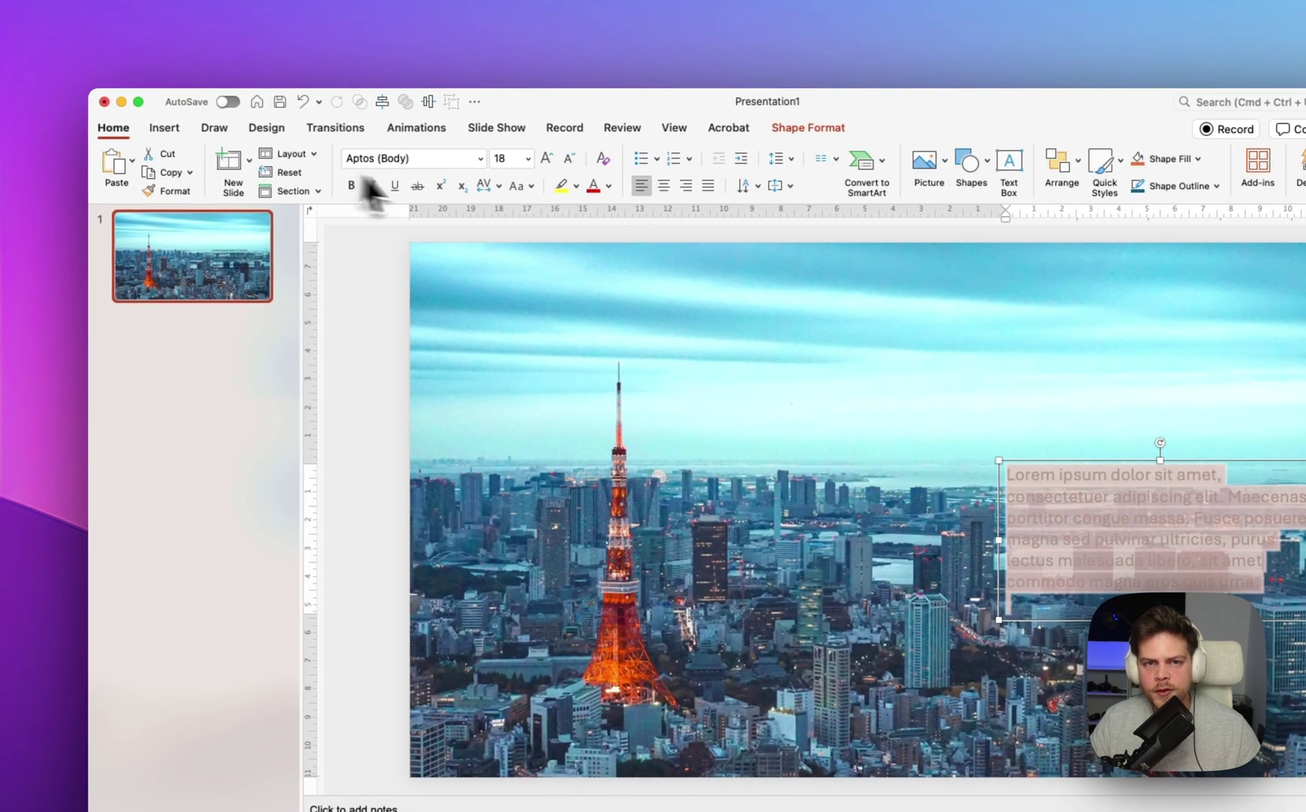
left_click(608, 185)
left_click(607, 240)
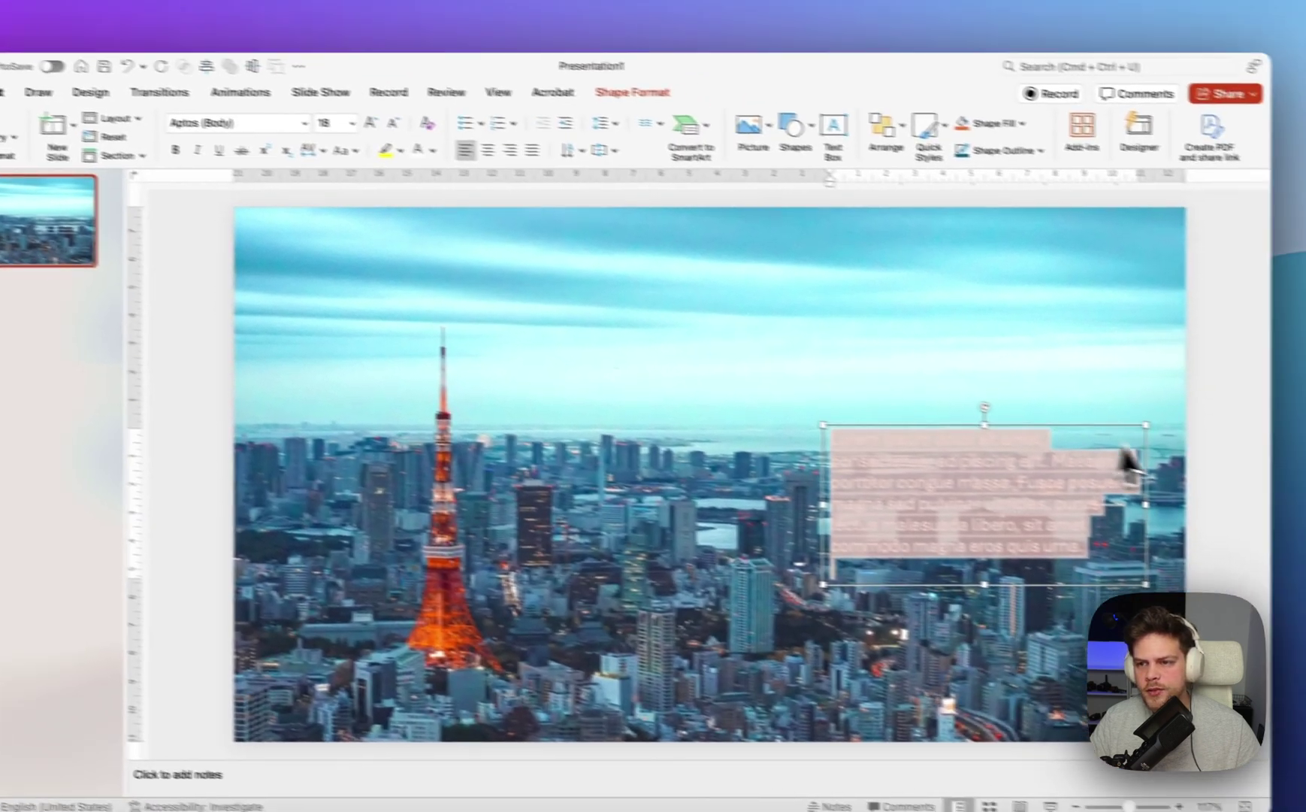
left_click(1210, 452)
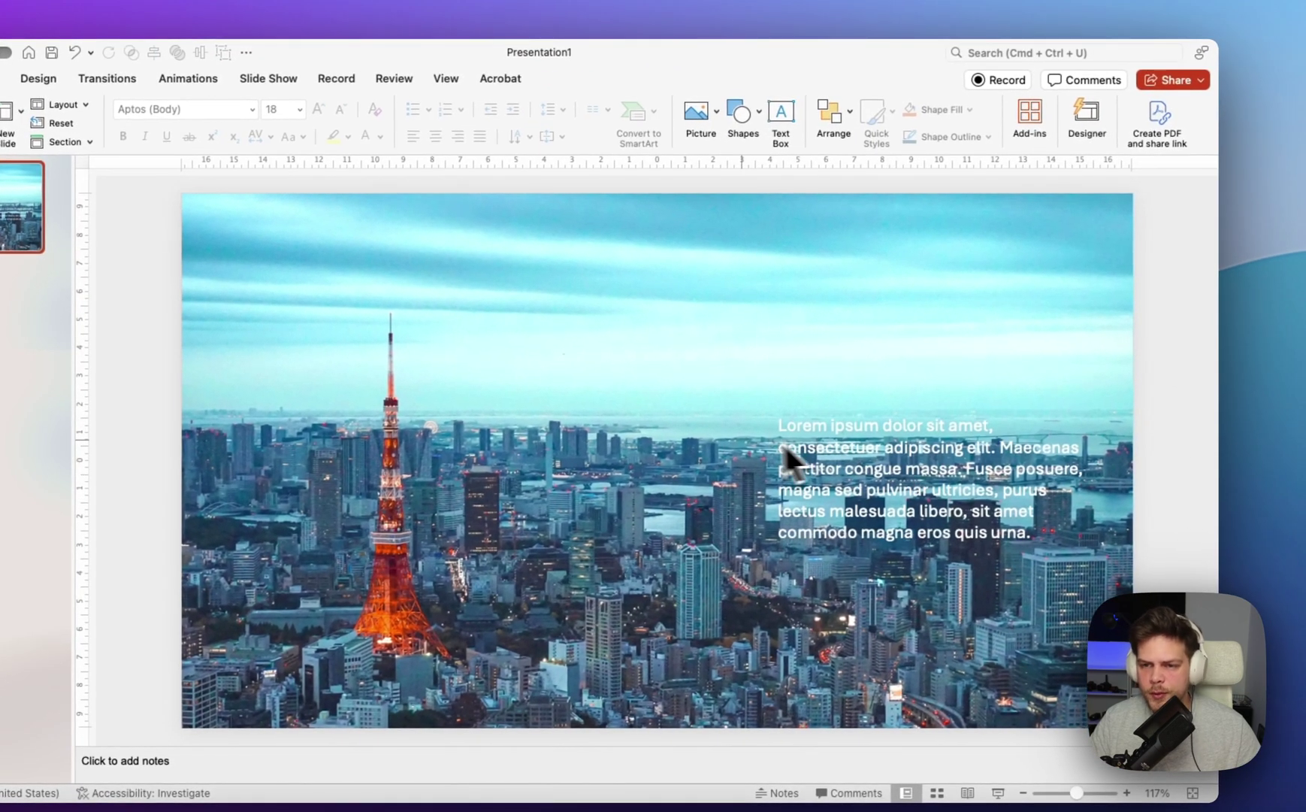
left_click(841, 430)
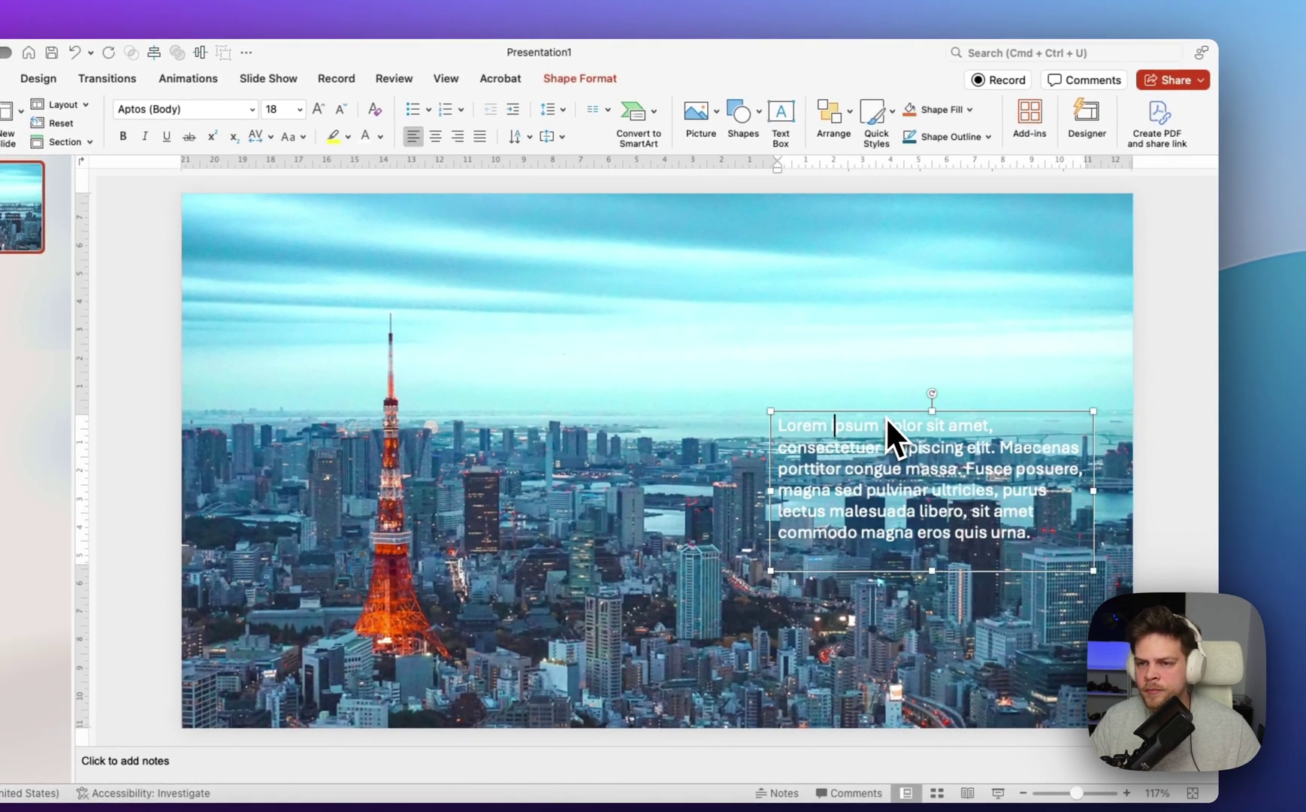
left_click_drag(887, 418, 390, 428)
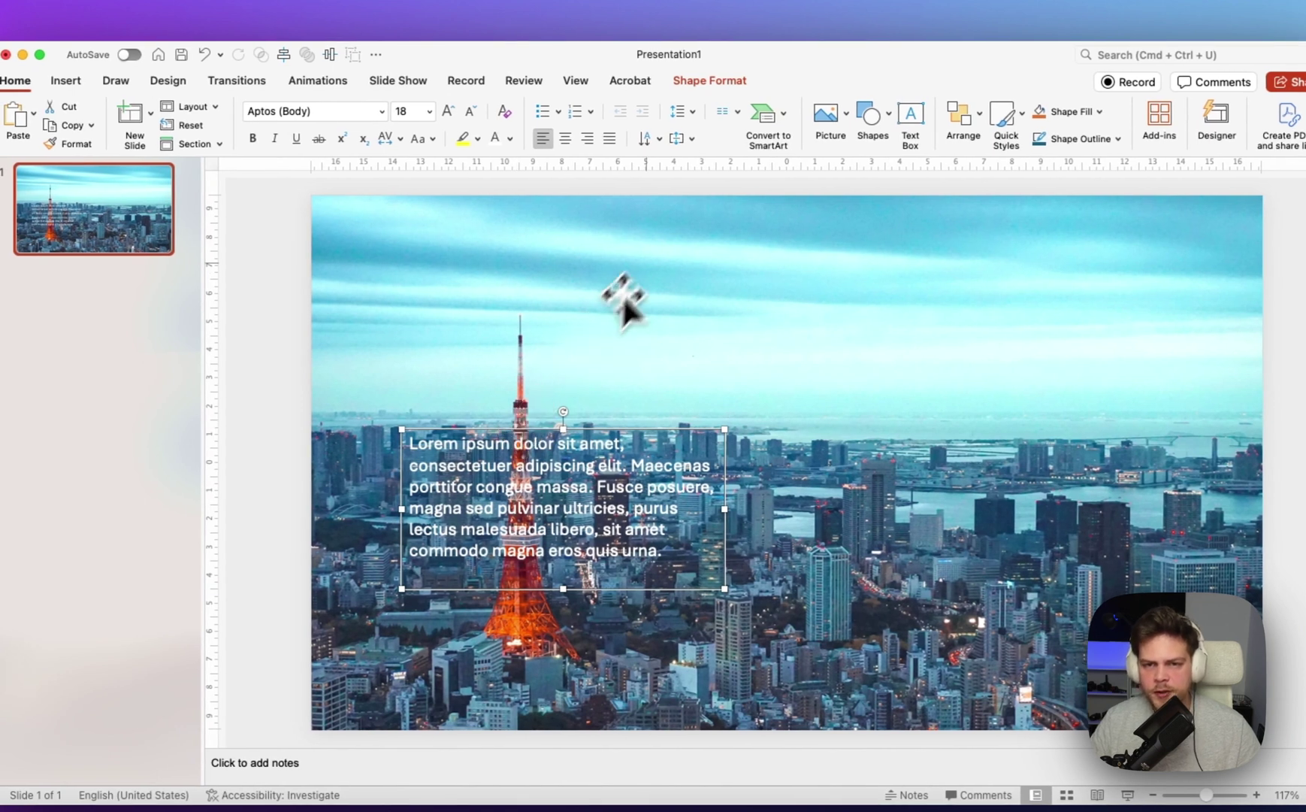
Undo to remove the lorem ipsum text box.
left_click(632, 285)
left_click(553, 455)
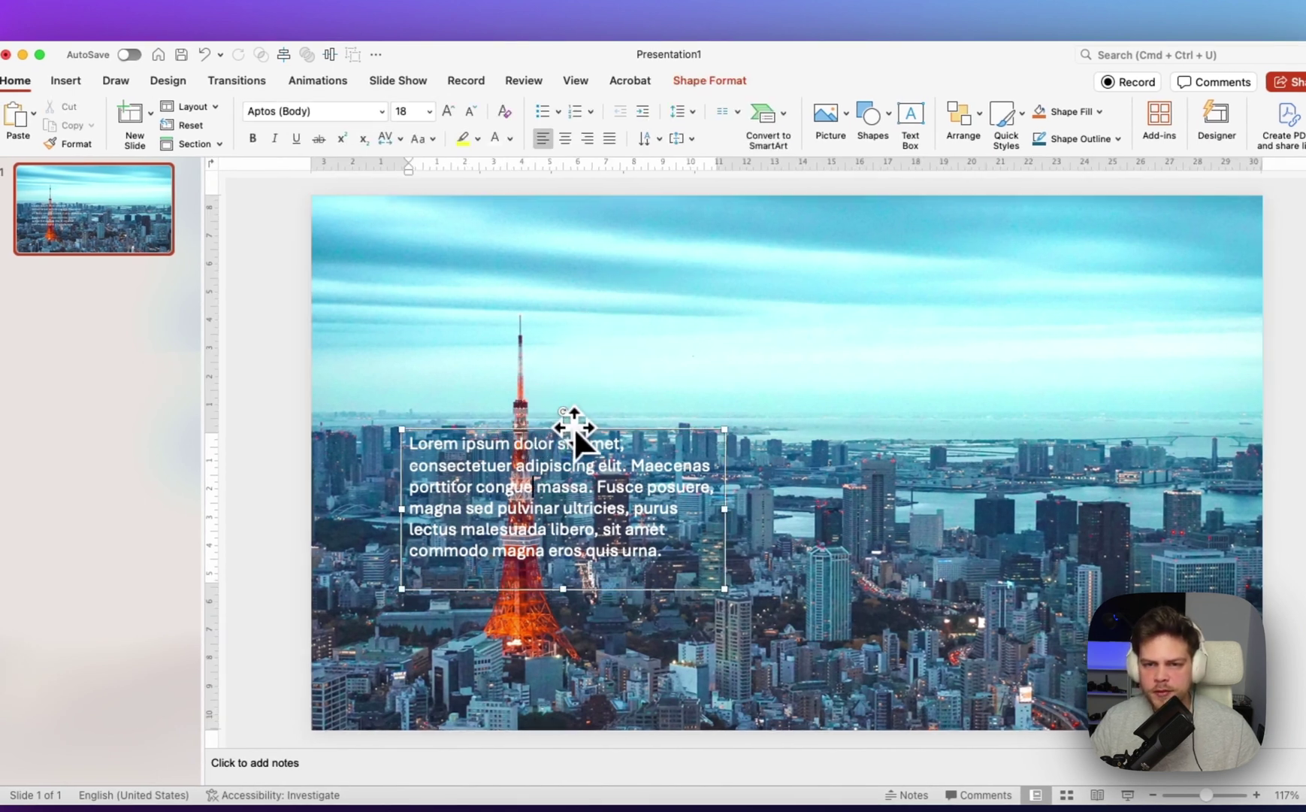
key("super+z")
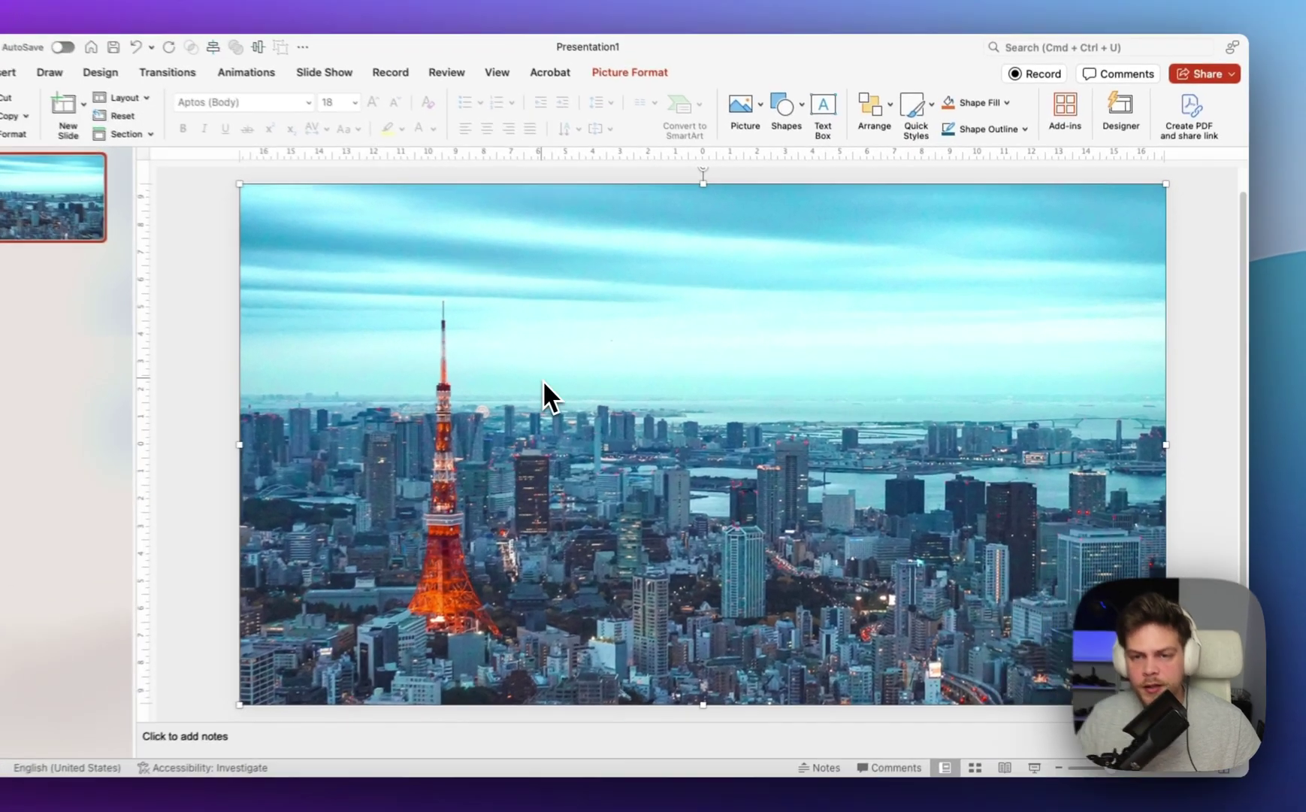
Copy the Tokyo photo and paste a duplicate aligned exactly over the original.
right_click(615, 388)
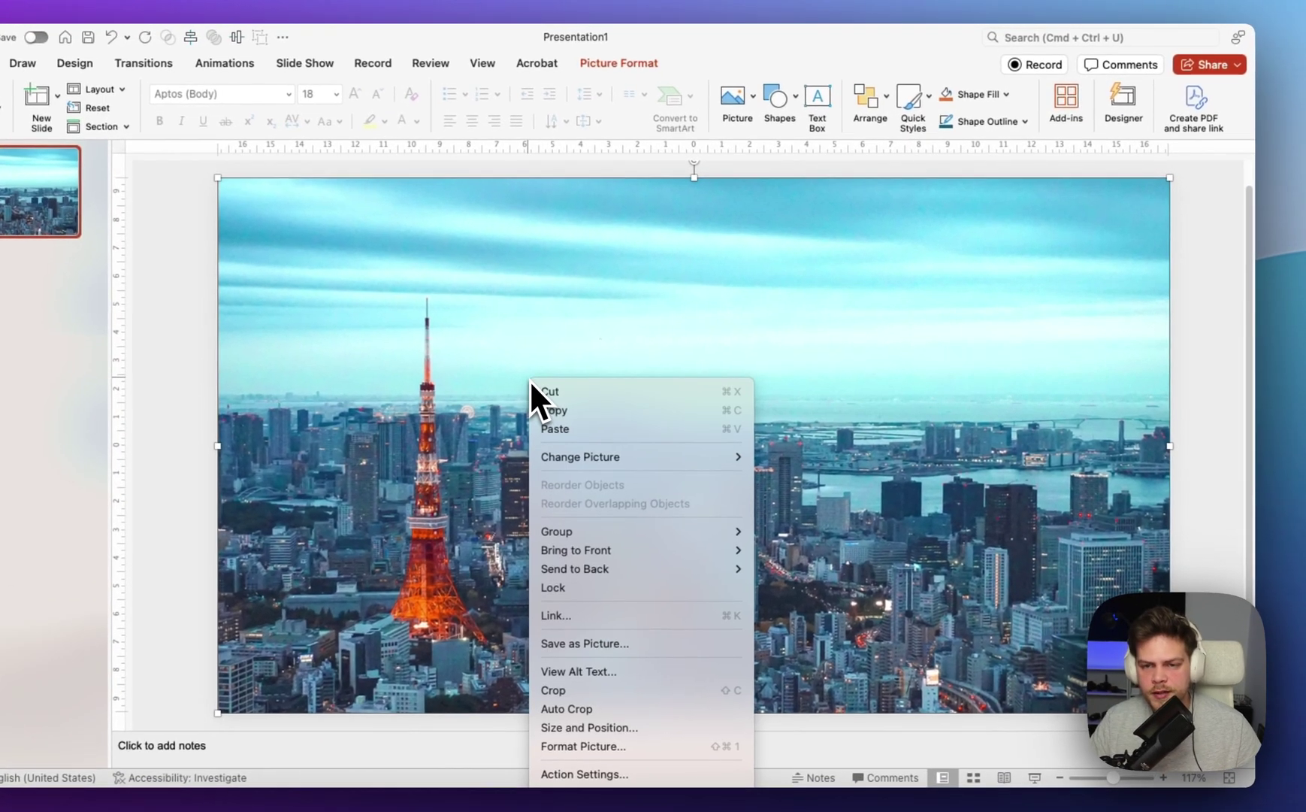
left_click(553, 409)
left_click(1211, 405)
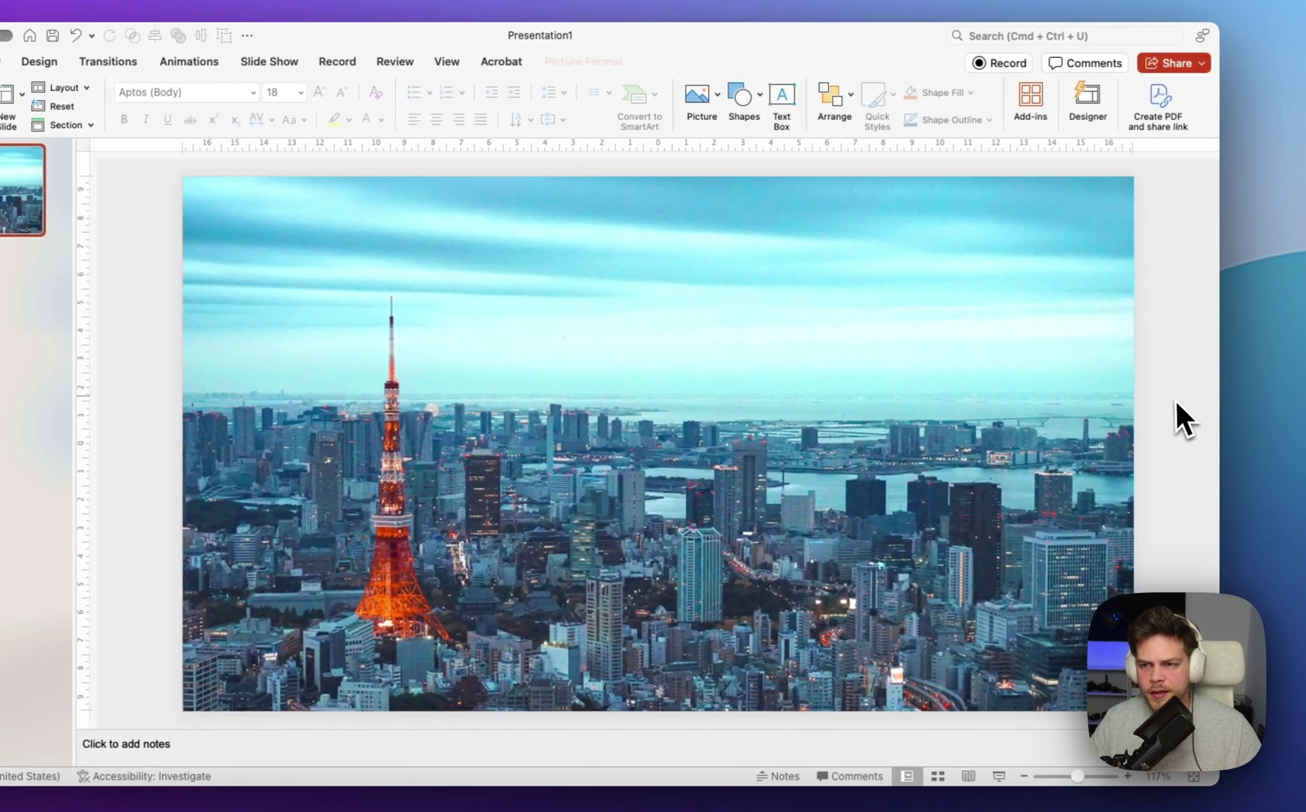
right_click(1147, 394)
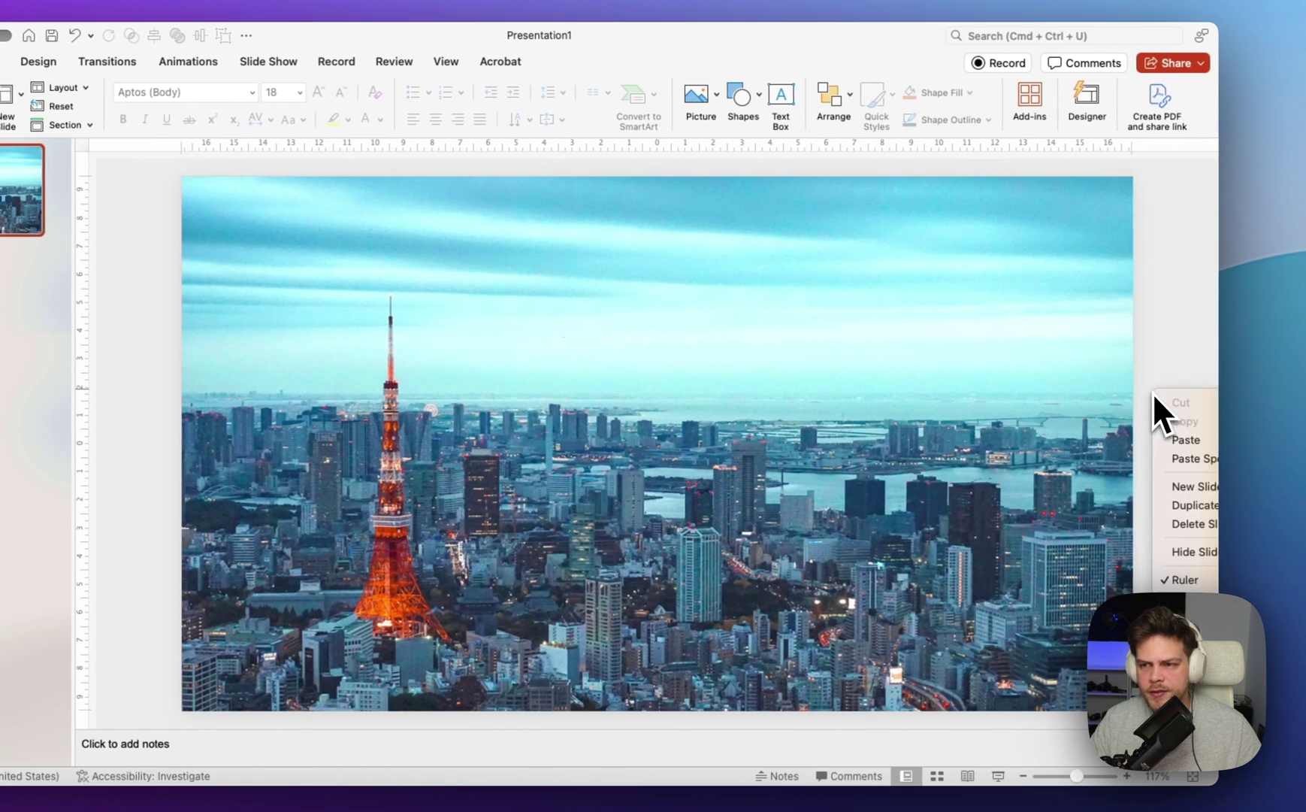
left_click(1178, 440)
left_click_drag(1009, 399, 847, 371)
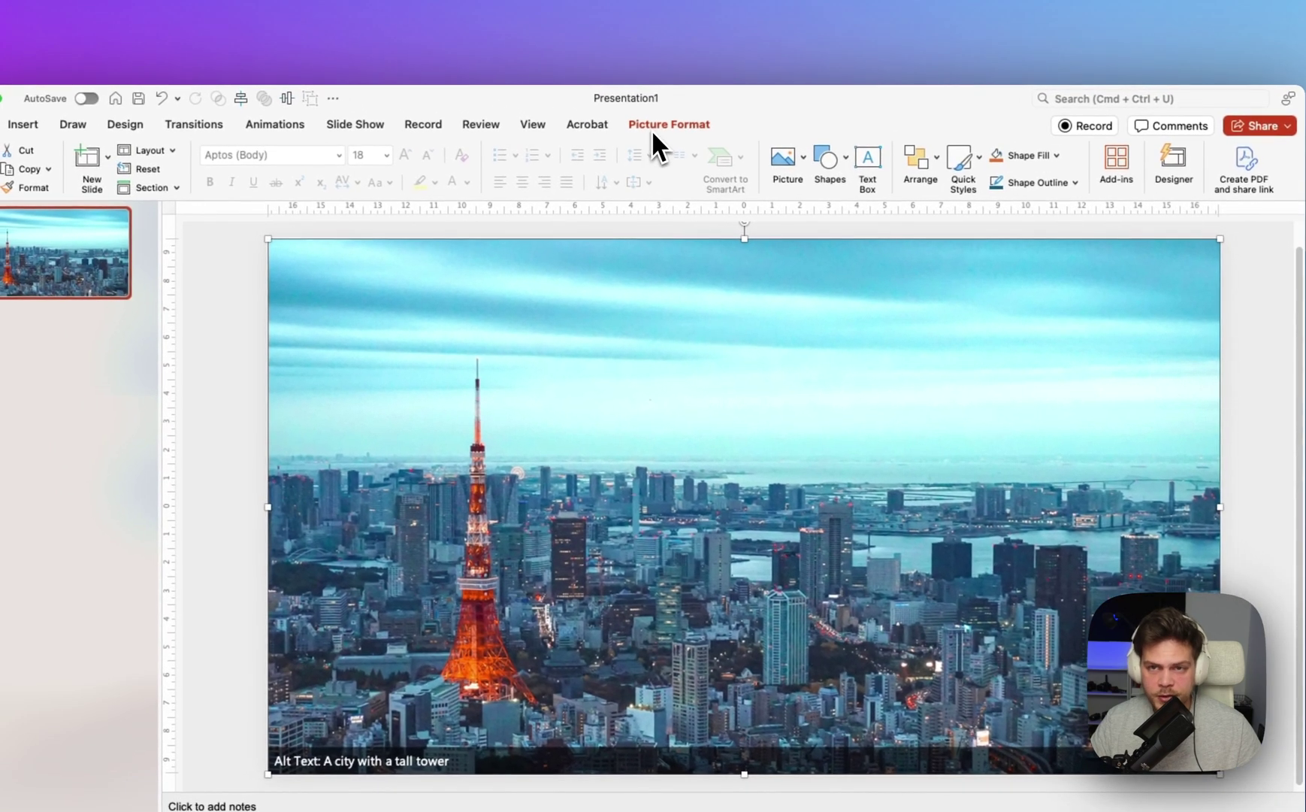
Crop the top photo copy down to its right half, 16.93 cm wide, and select it.
left_click(645, 121)
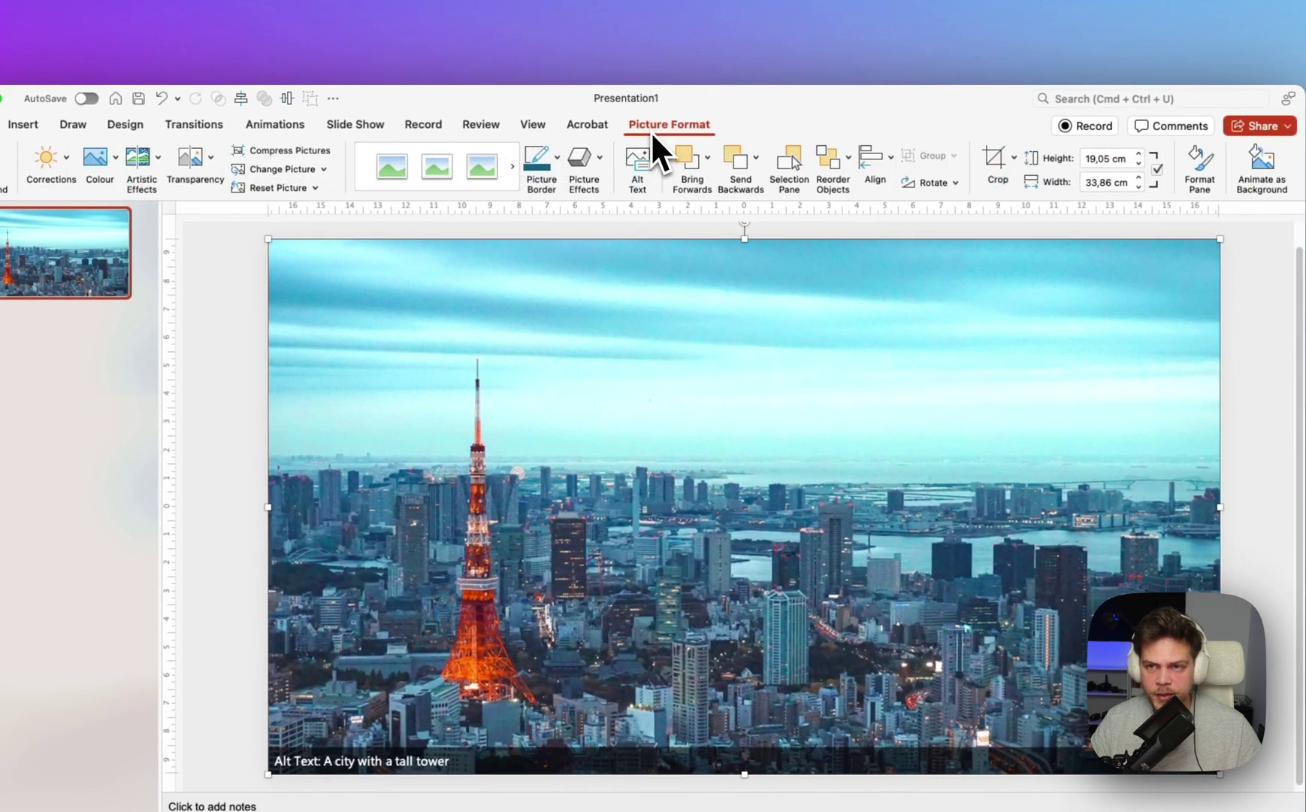
left_click(992, 161)
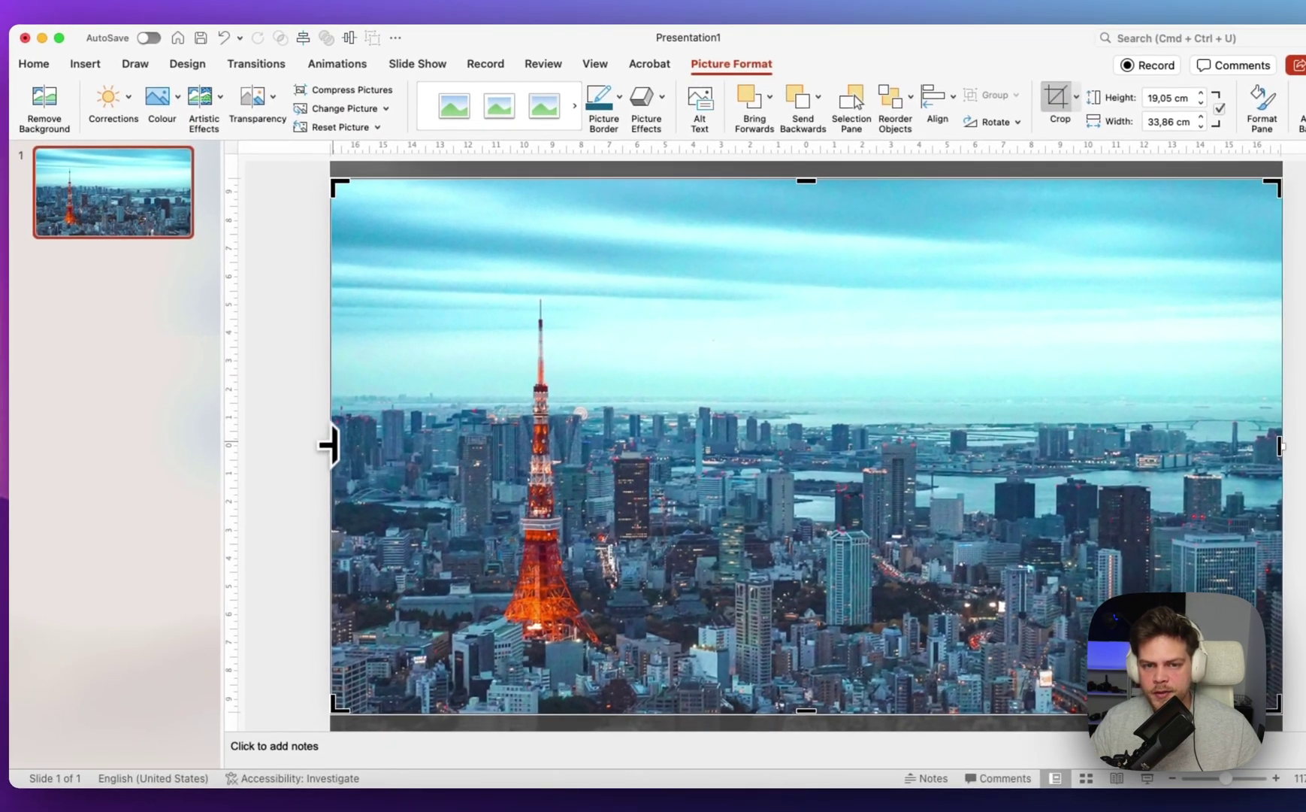
left_click_drag(268, 505, 514, 515)
left_click_drag(493, 454, 808, 473)
left_click(331, 436)
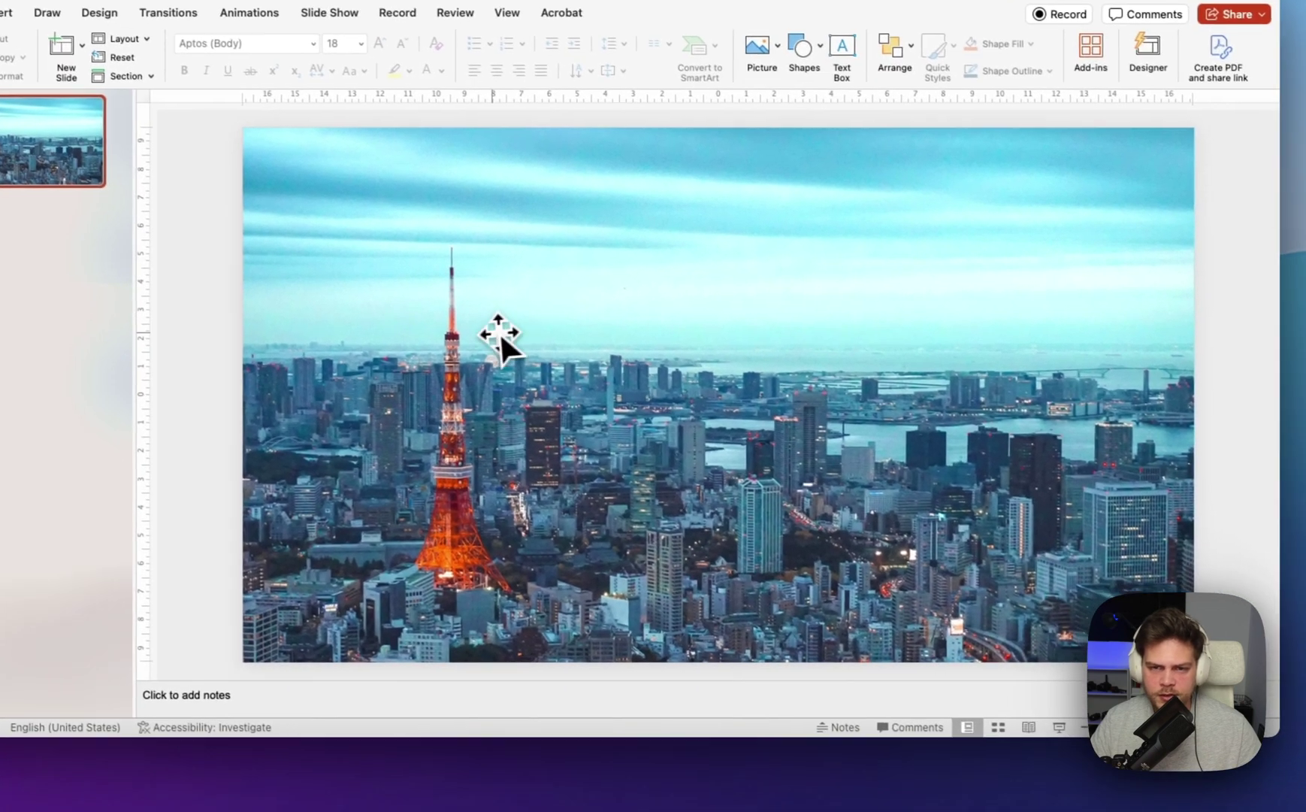
left_click(582, 384)
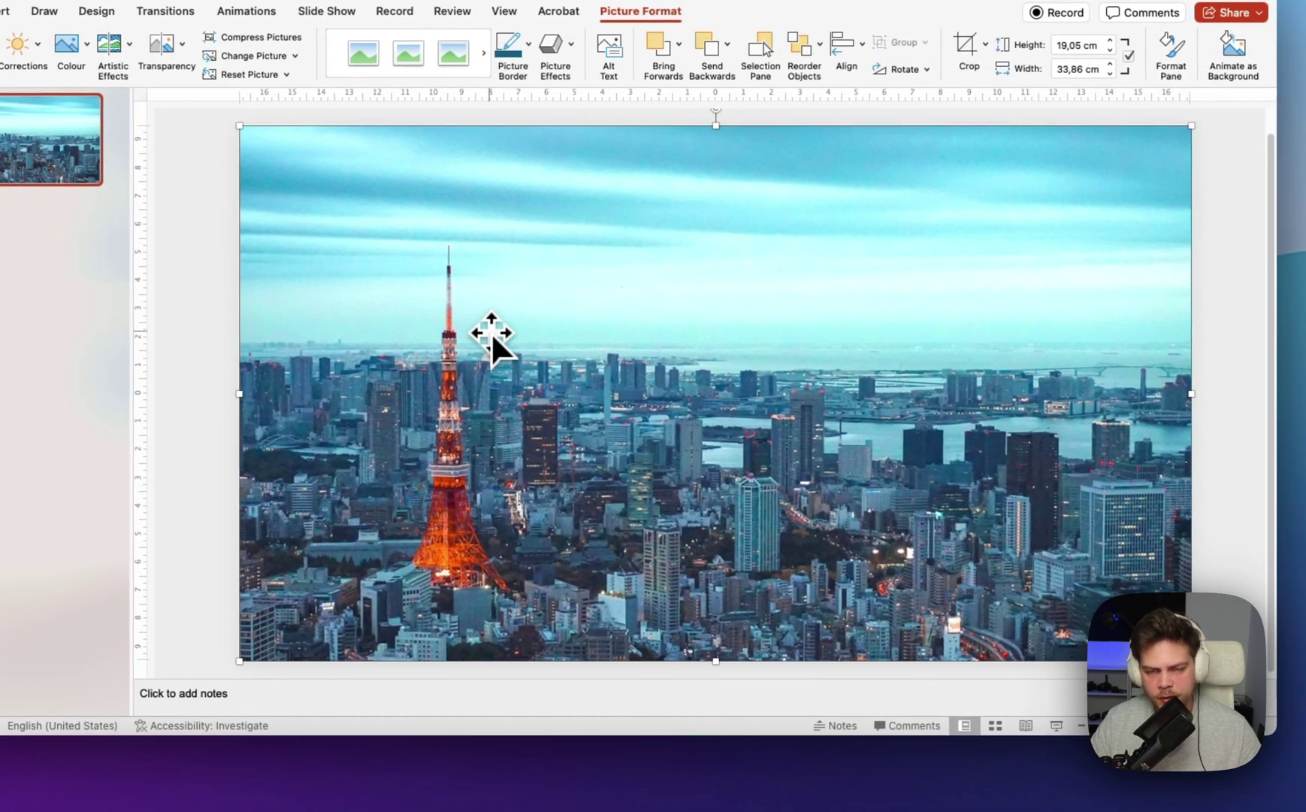
left_click(738, 350)
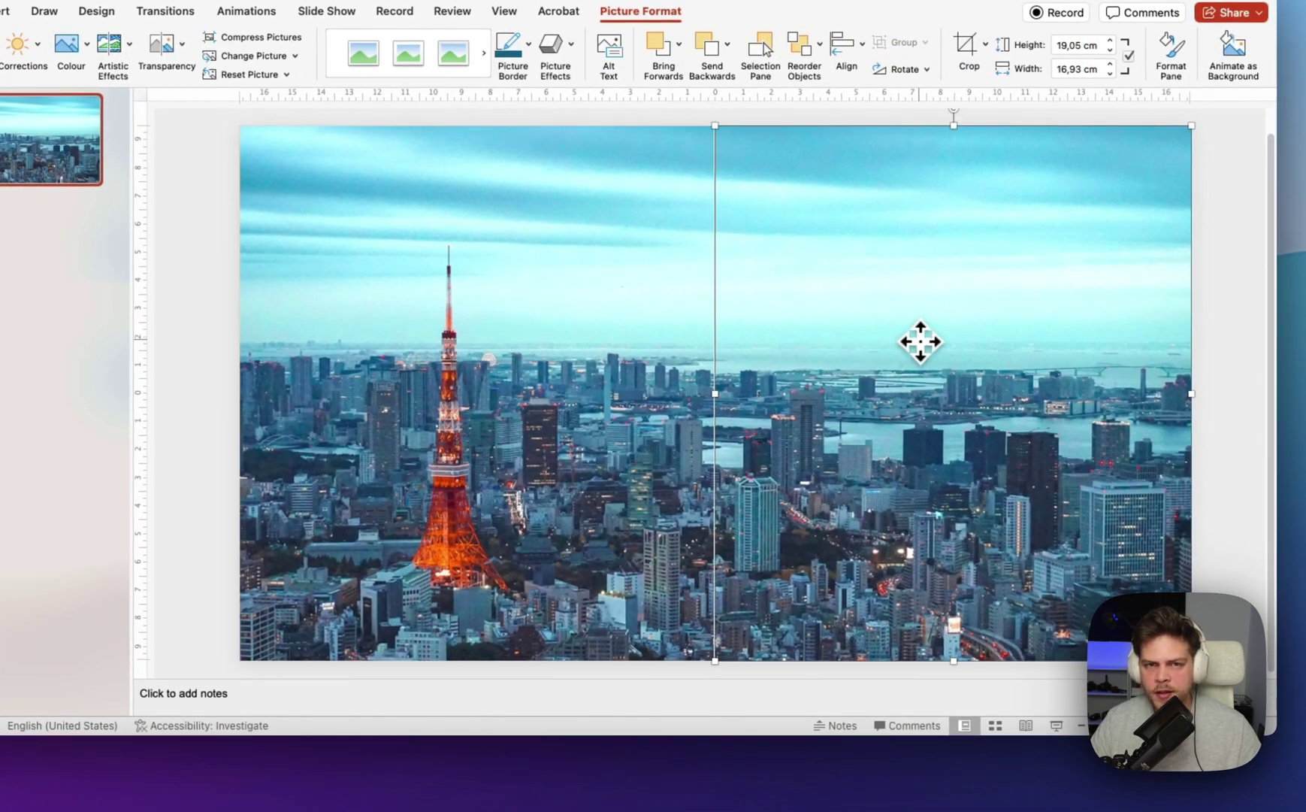
Apply the Blur artistic effect at radius 56 to the cropped right-half copy.
right_click(919, 342)
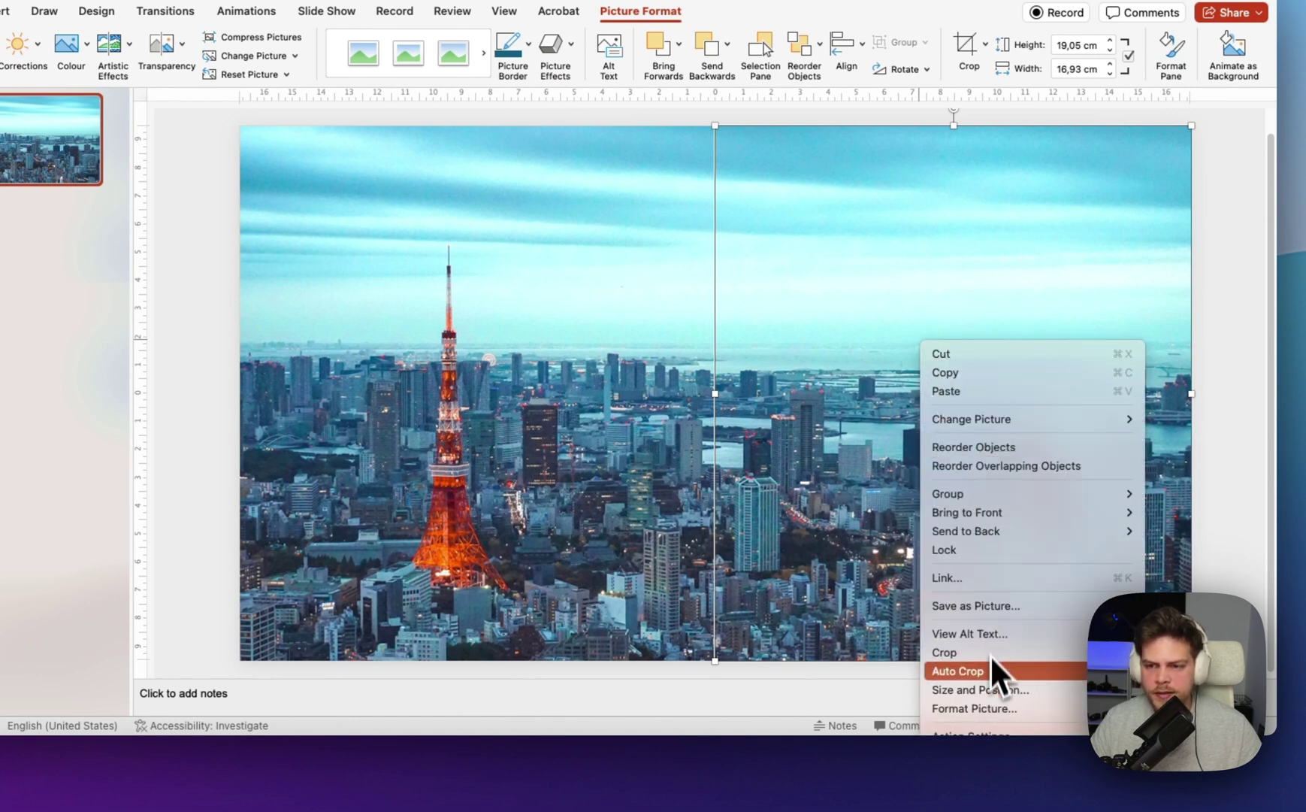
left_click(997, 716)
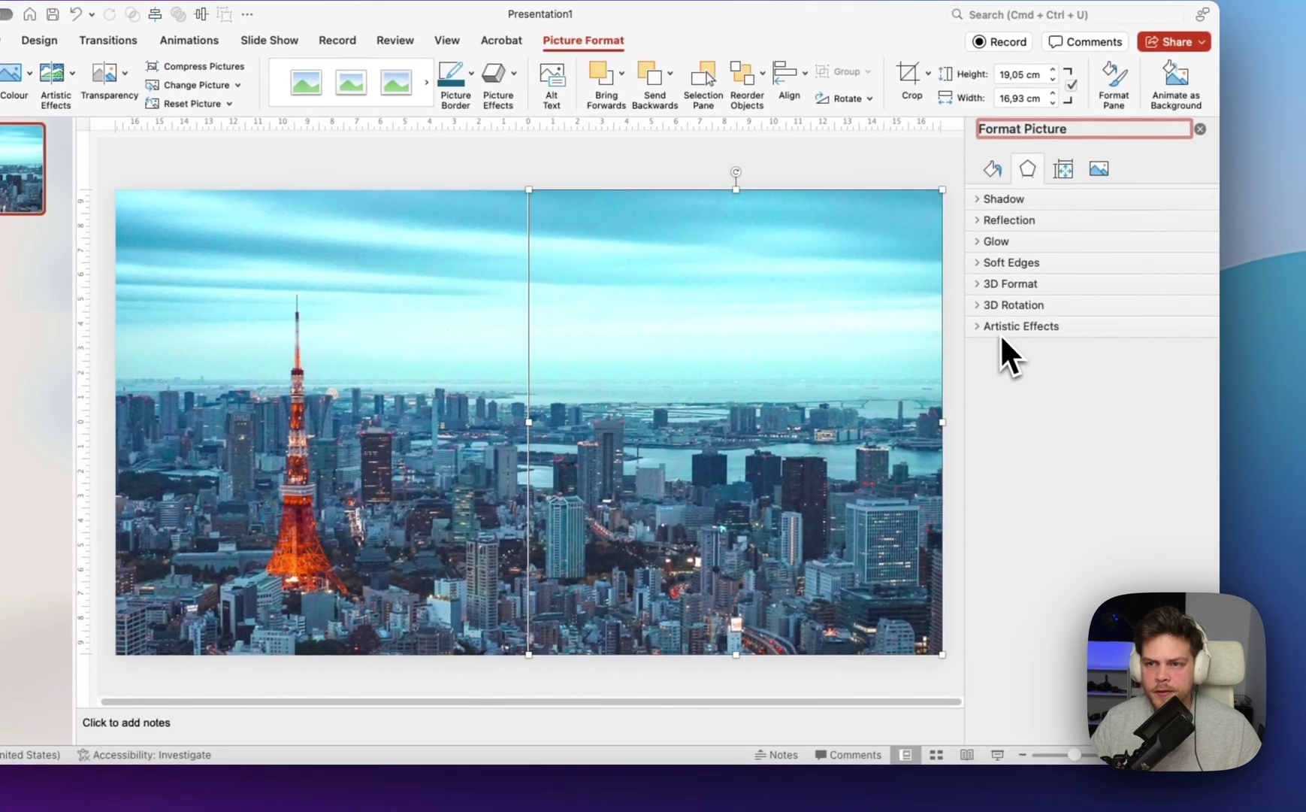
left_click(978, 326)
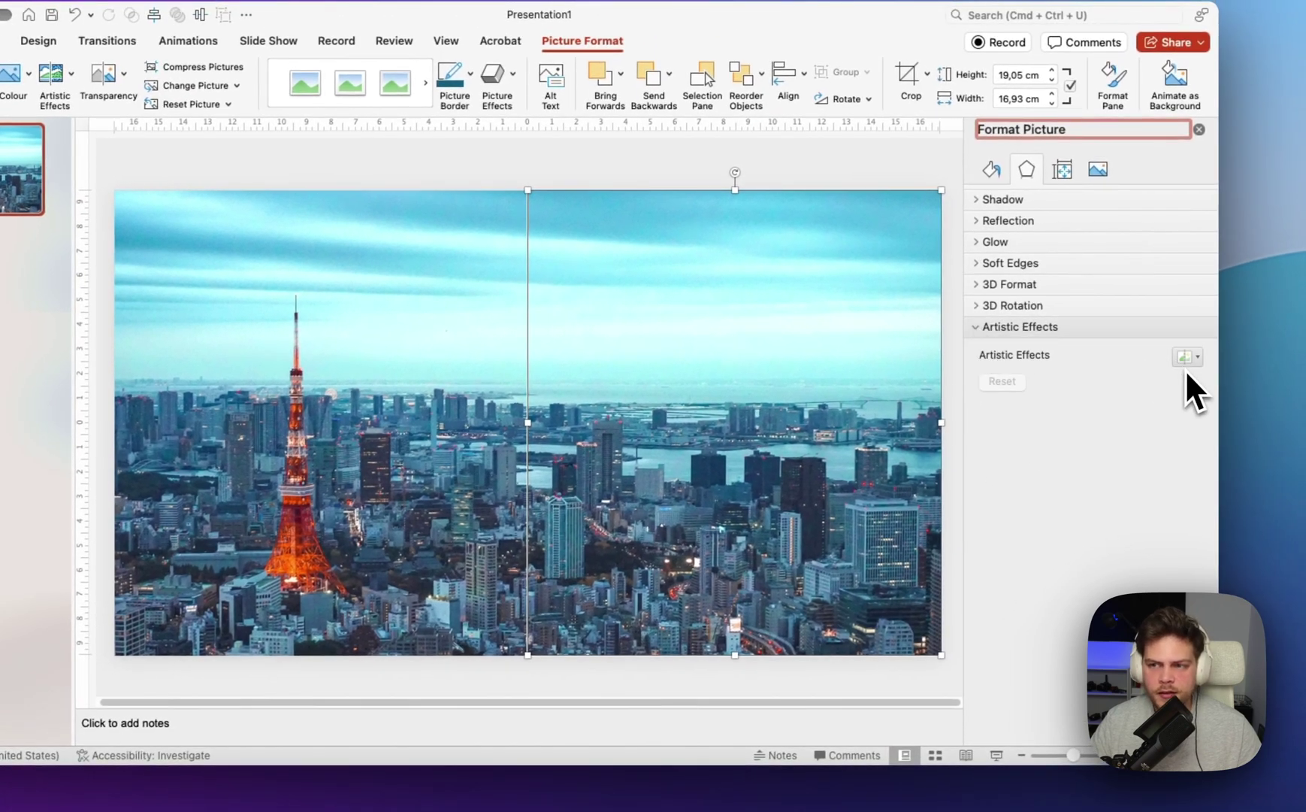
left_click(1186, 358)
left_click(1188, 355)
left_click(1189, 356)
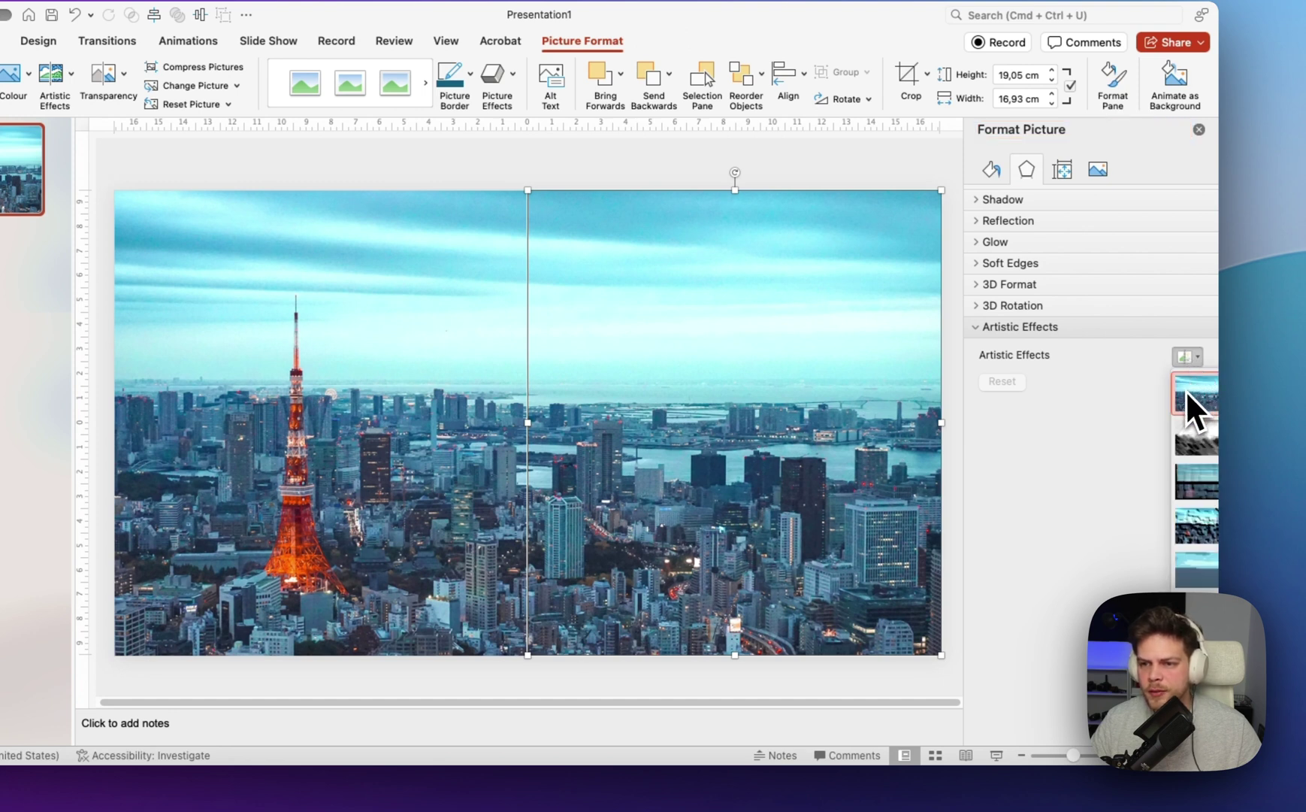
left_click(1188, 390)
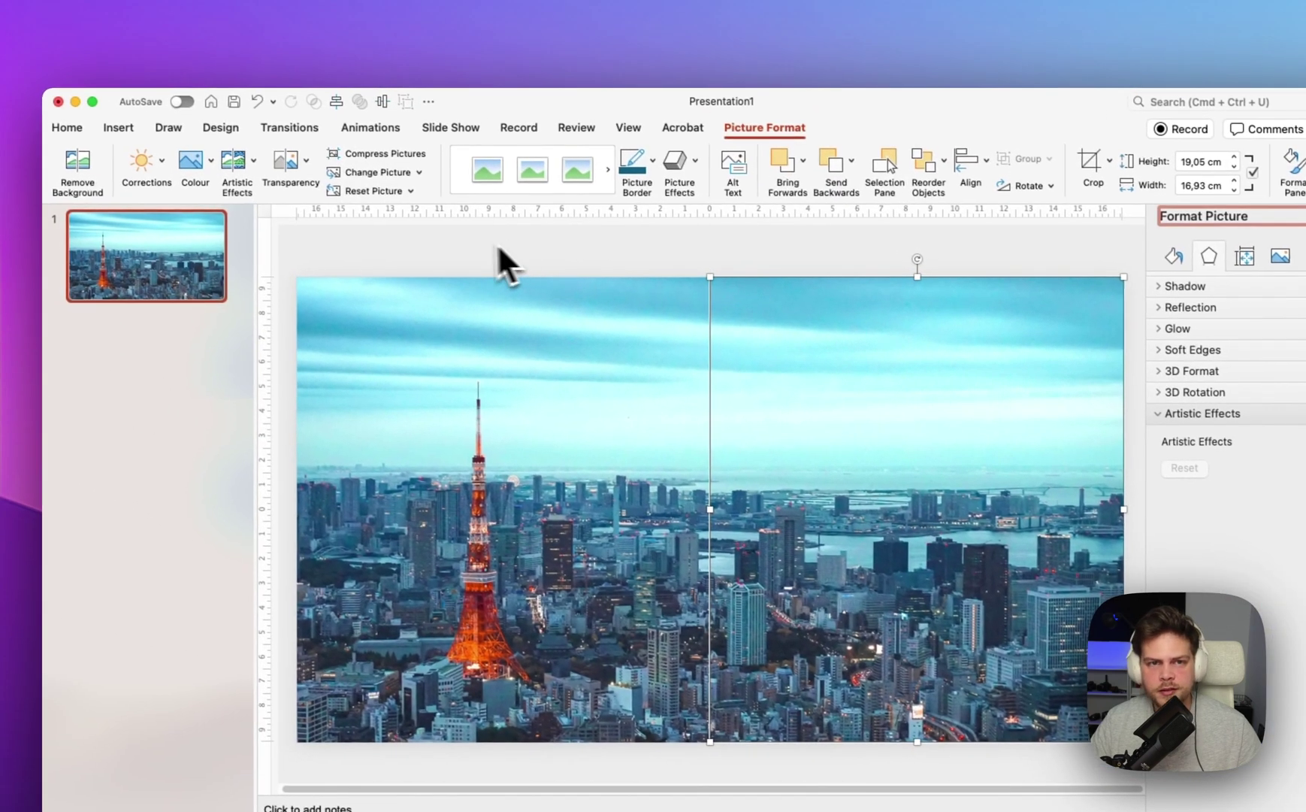
left_click(253, 162)
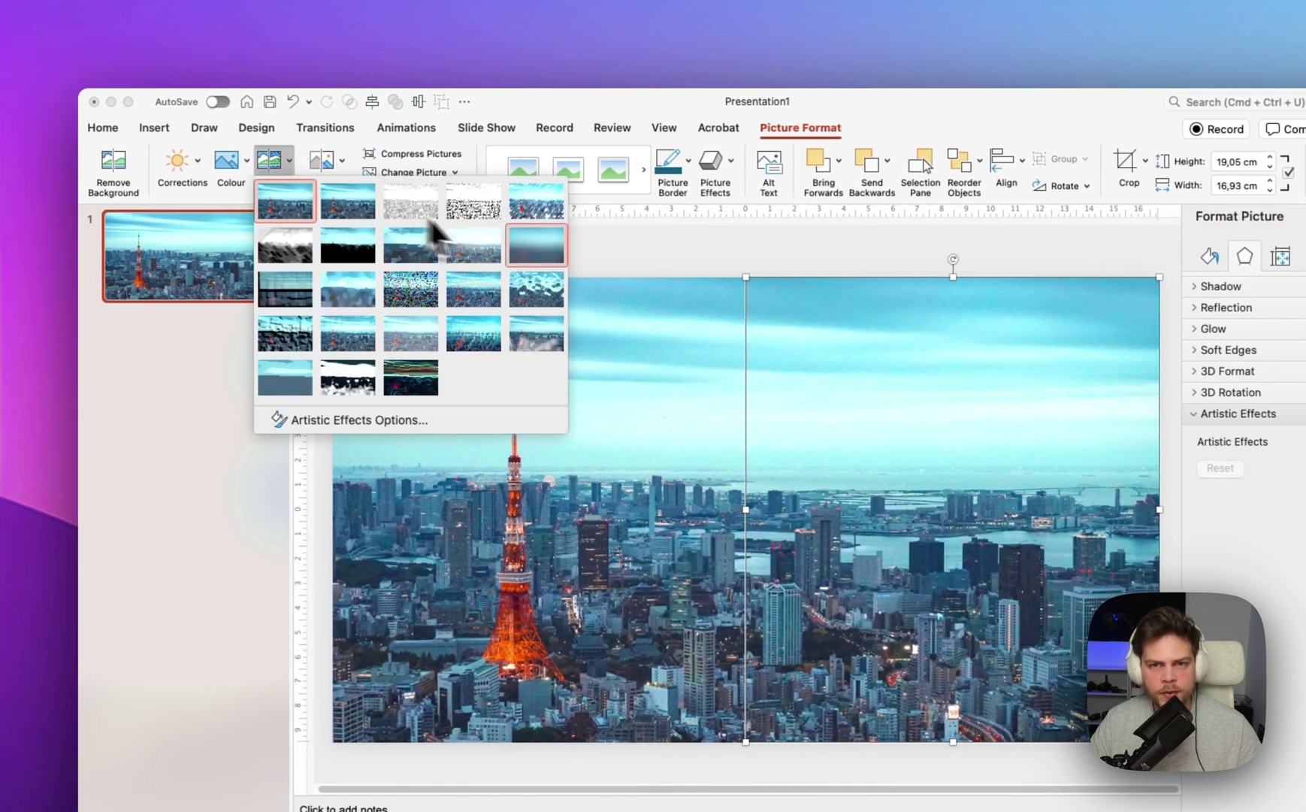
left_click(535, 246)
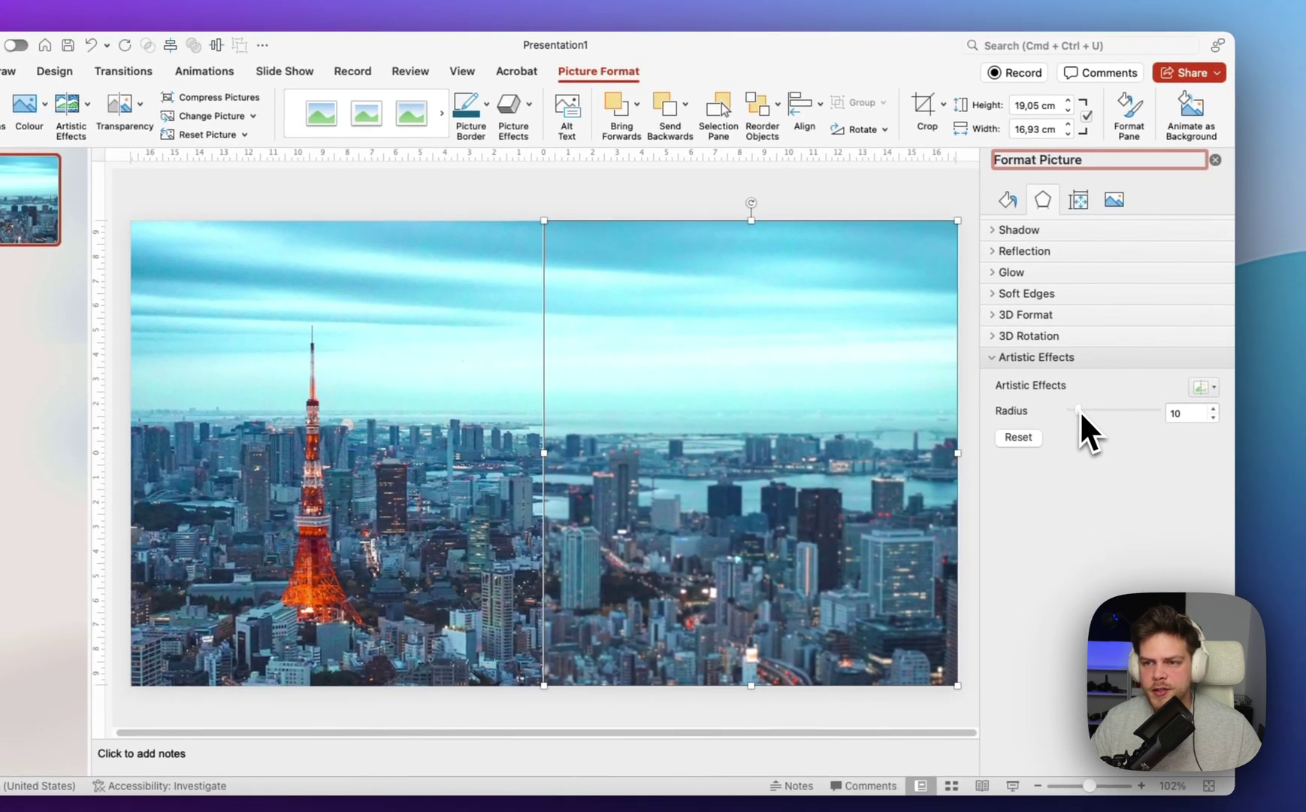
left_click_drag(1080, 410, 1129, 403)
left_click(630, 203)
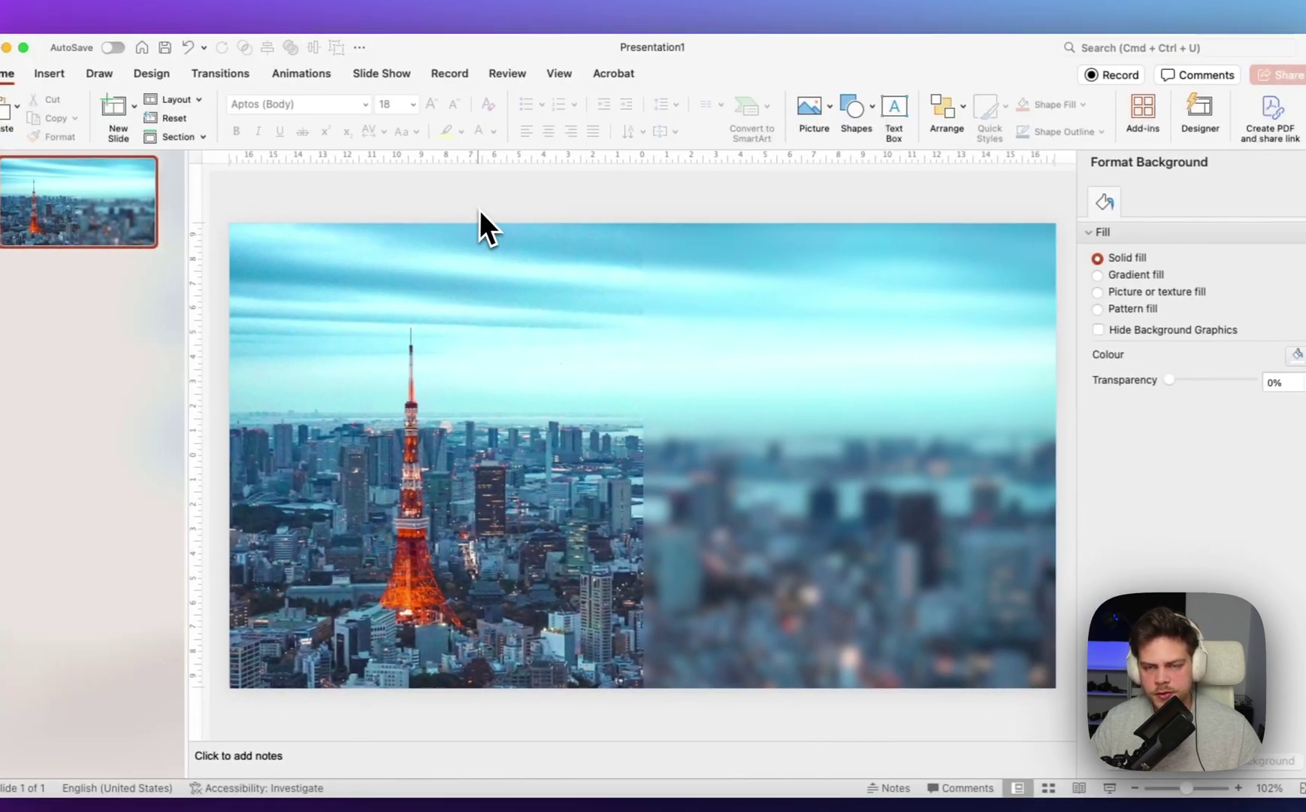
Paste the lorem ipsum text box back, try moving it up, undo, and select the blurred picture.
key("super+v")
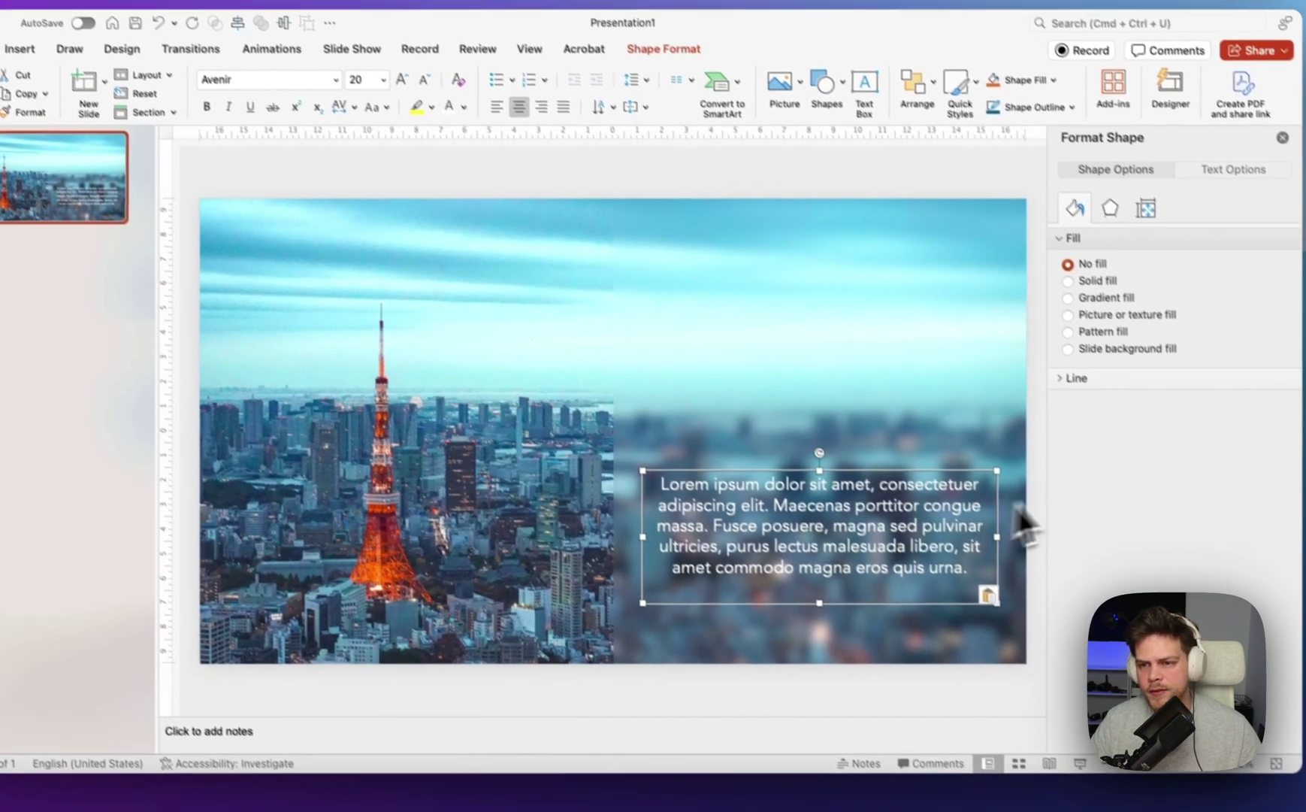
left_click(1061, 508)
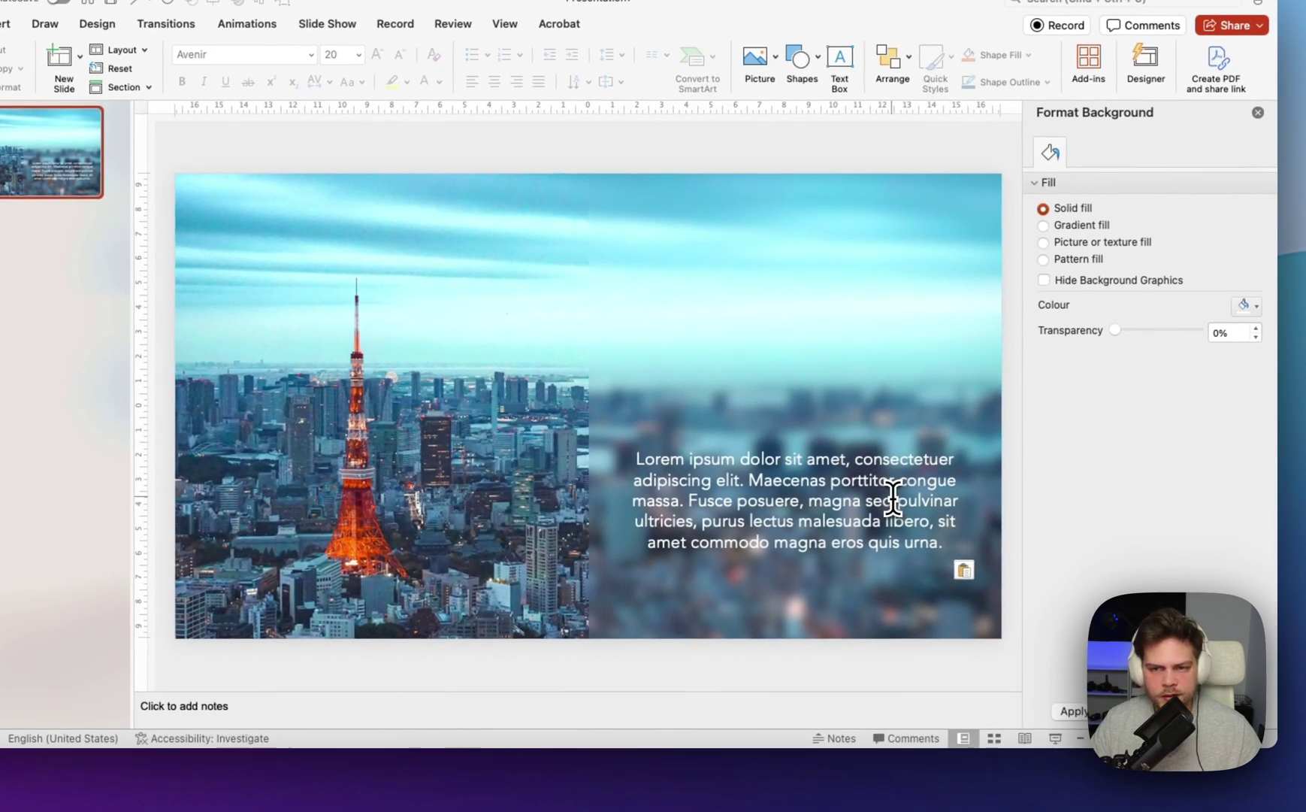
left_click(892, 497)
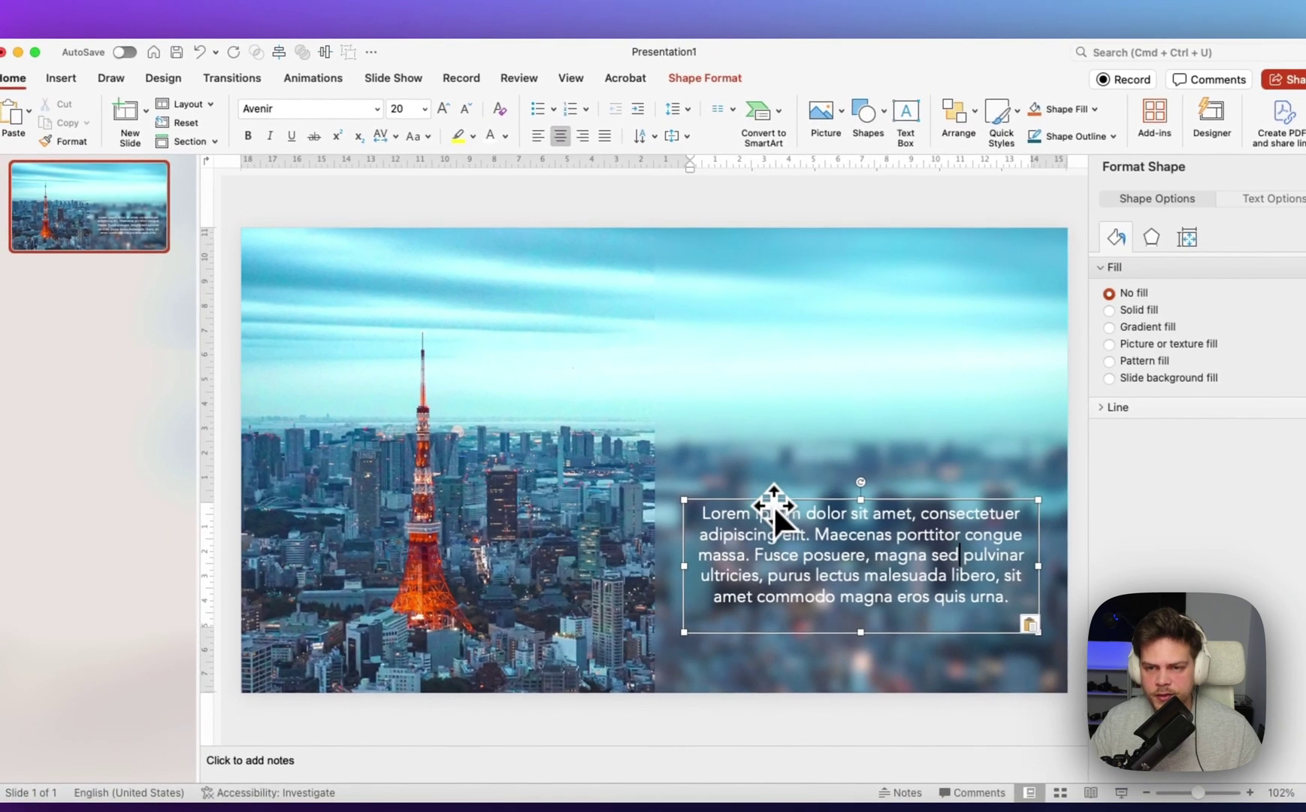
left_click_drag(773, 502, 816, 315)
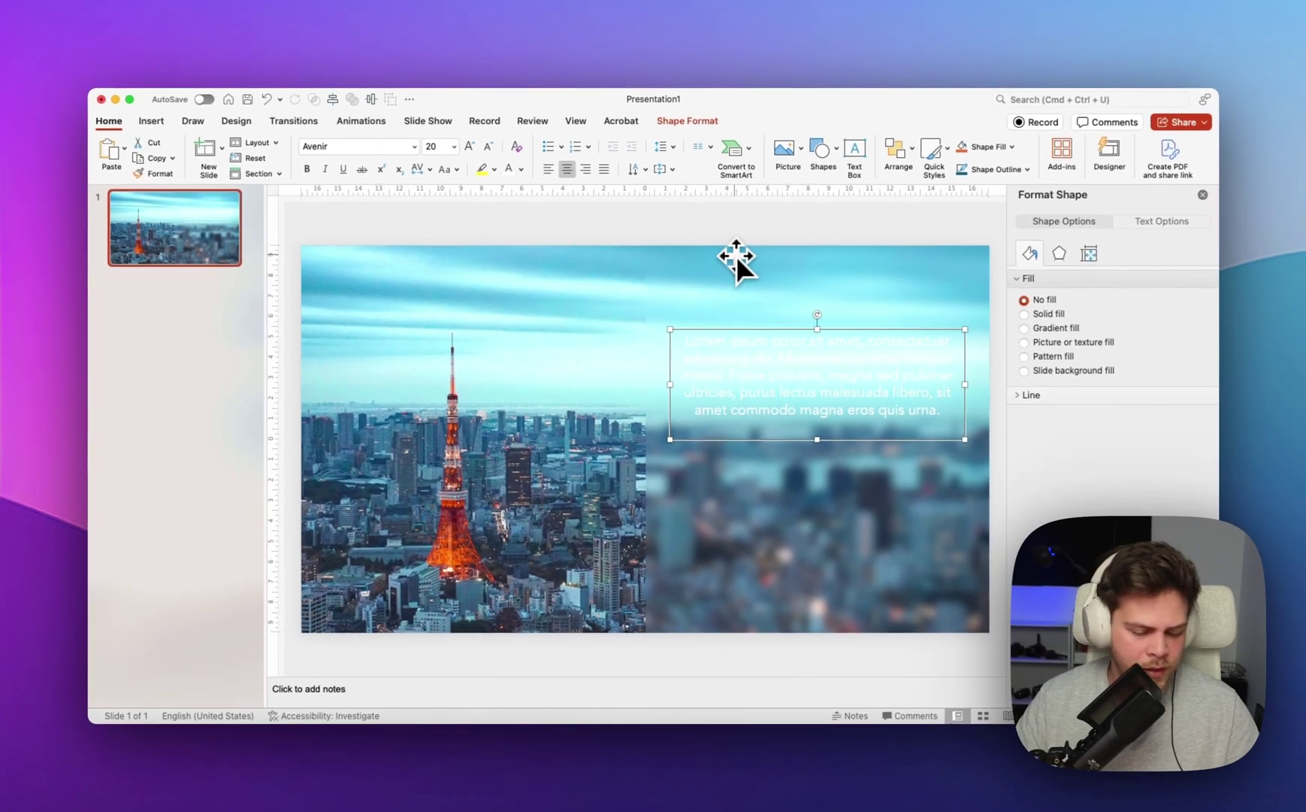
key("super+z")
left_click(675, 316)
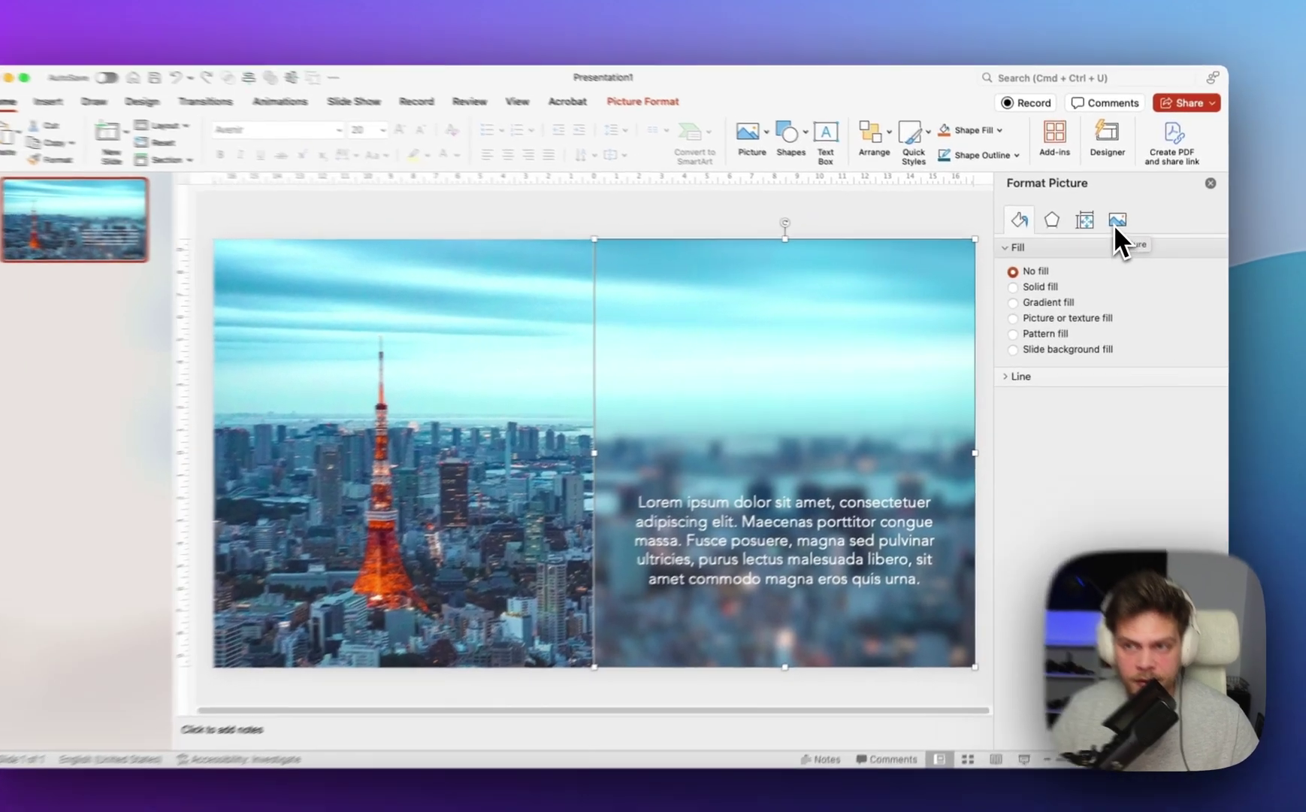
Lower the blurred right-half picture's brightness to -6%.
left_click(1117, 230)
left_click(1070, 243)
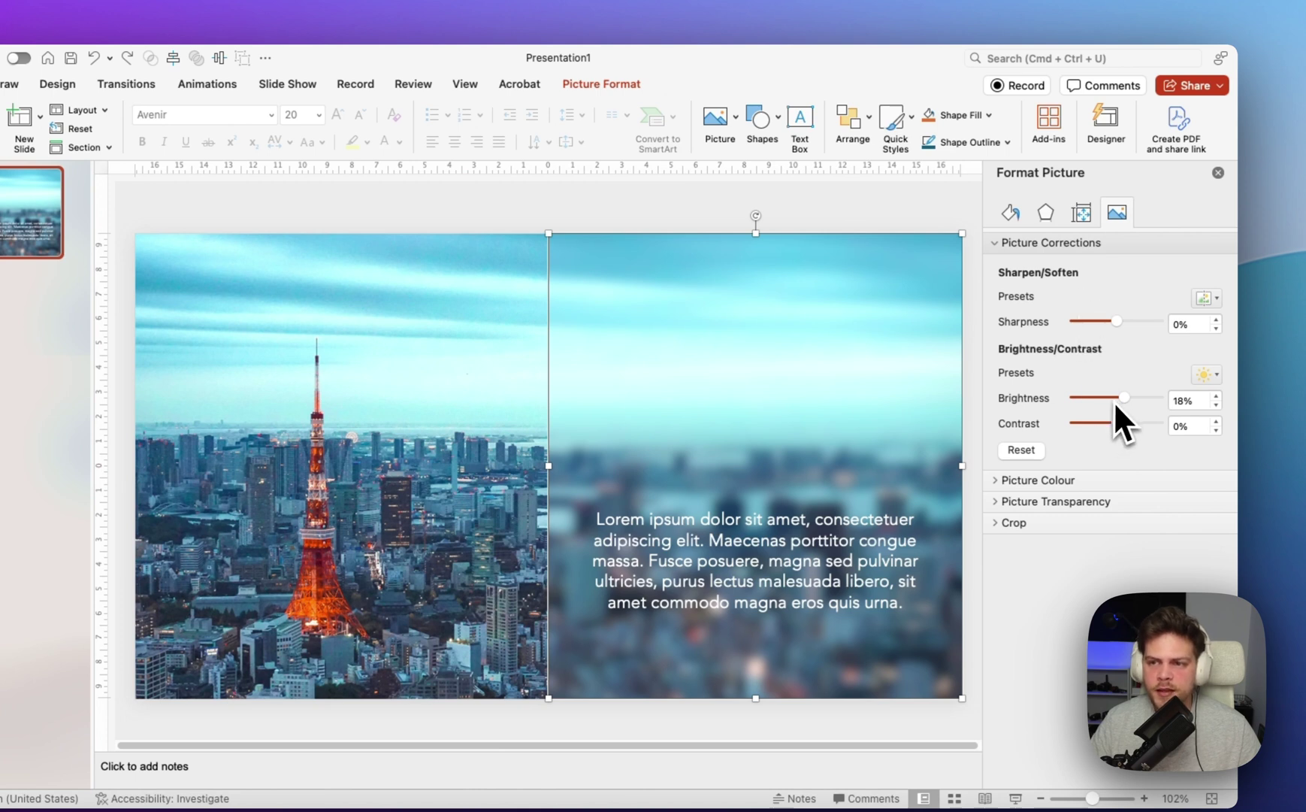
left_click_drag(1120, 398, 1109, 397)
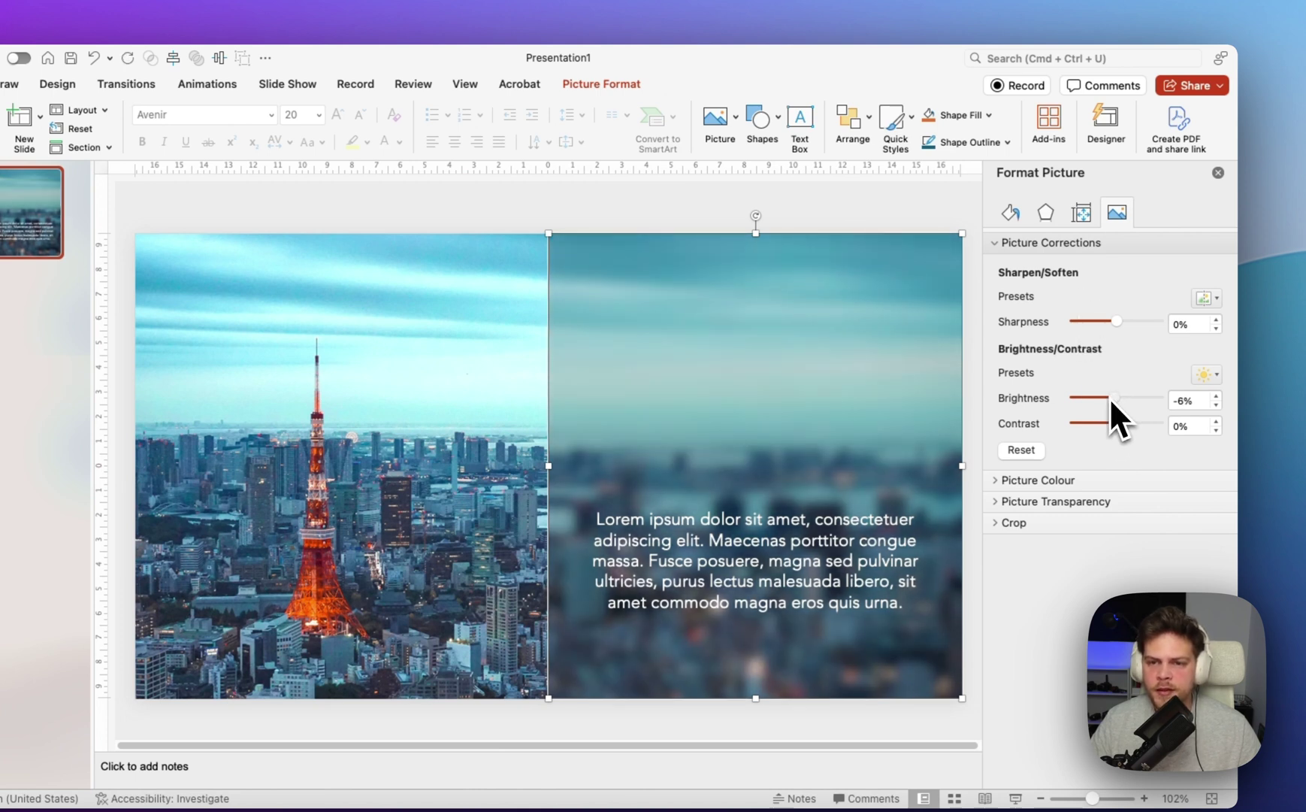
left_click(702, 224)
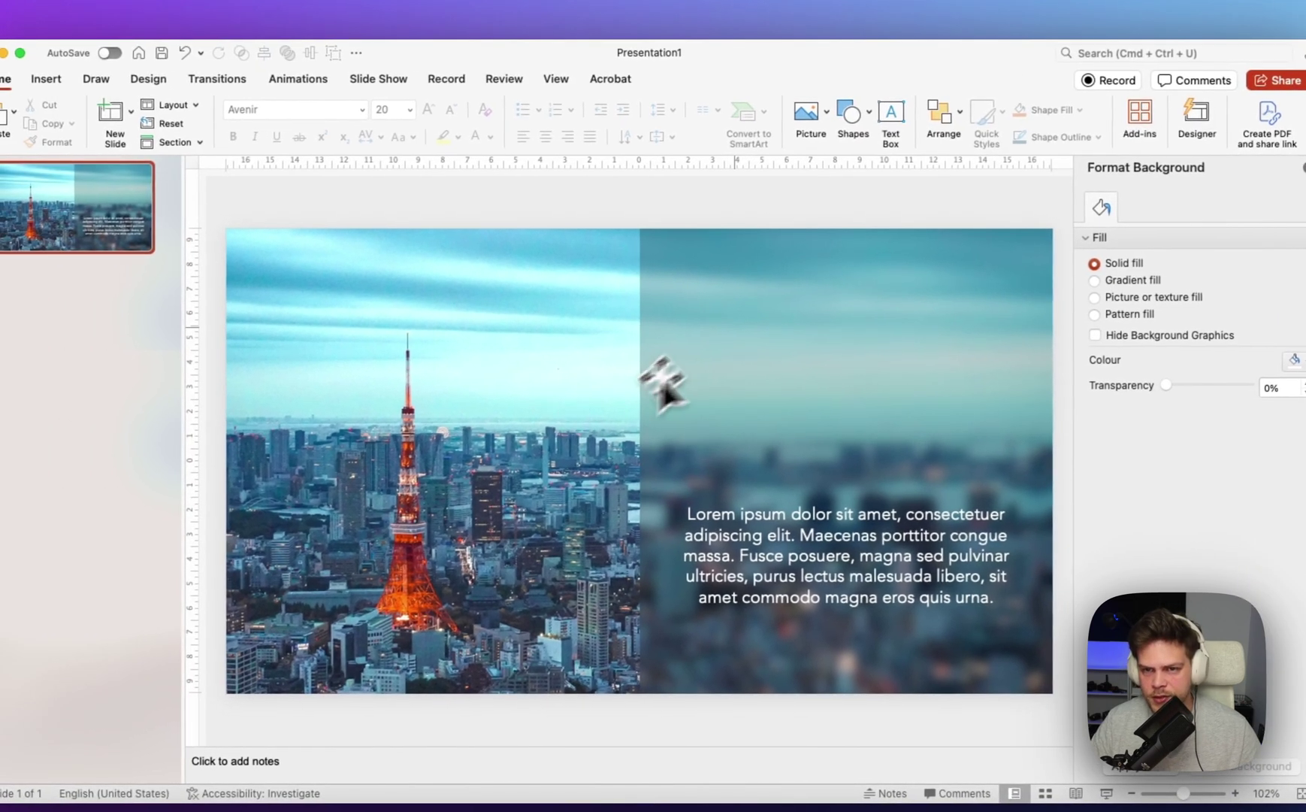
Try moving the body text to the top of the right half, then undo it.
left_click(673, 333)
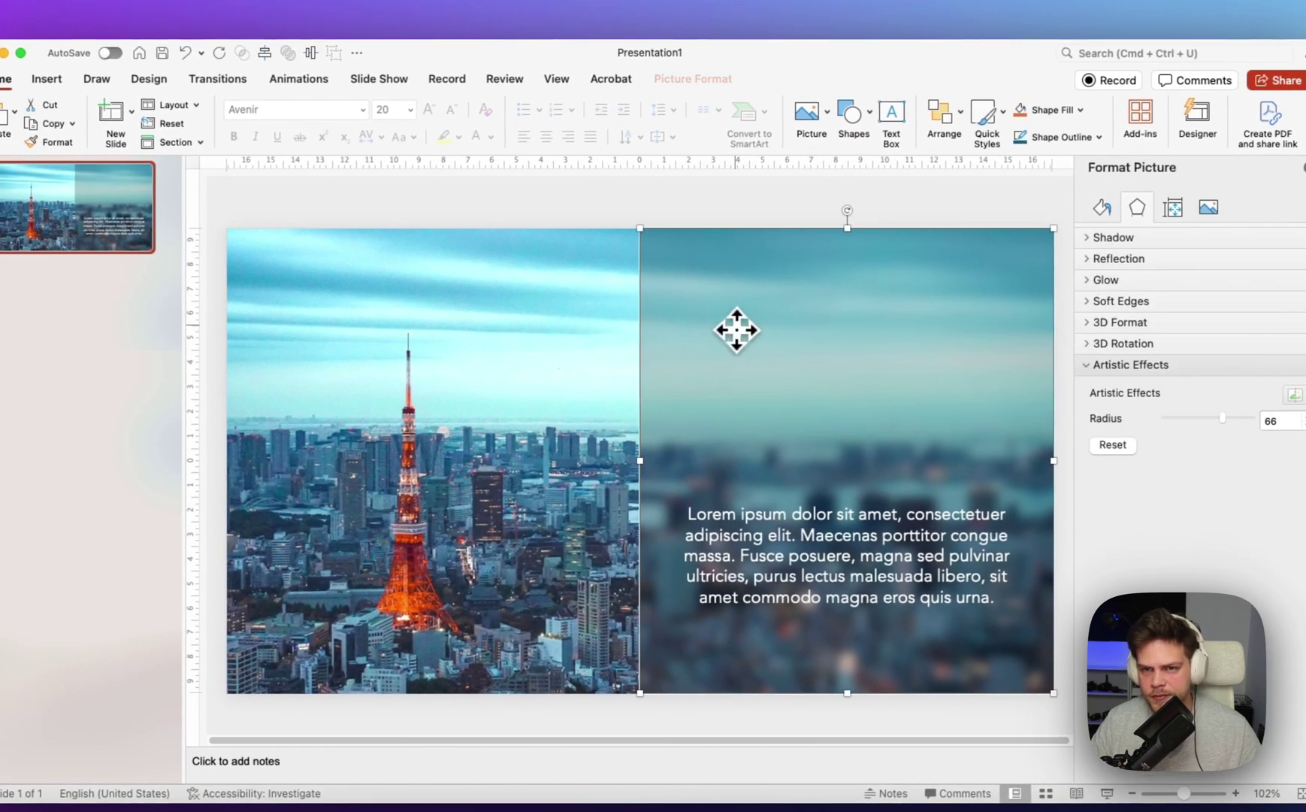
left_click(667, 218)
left_click(857, 512)
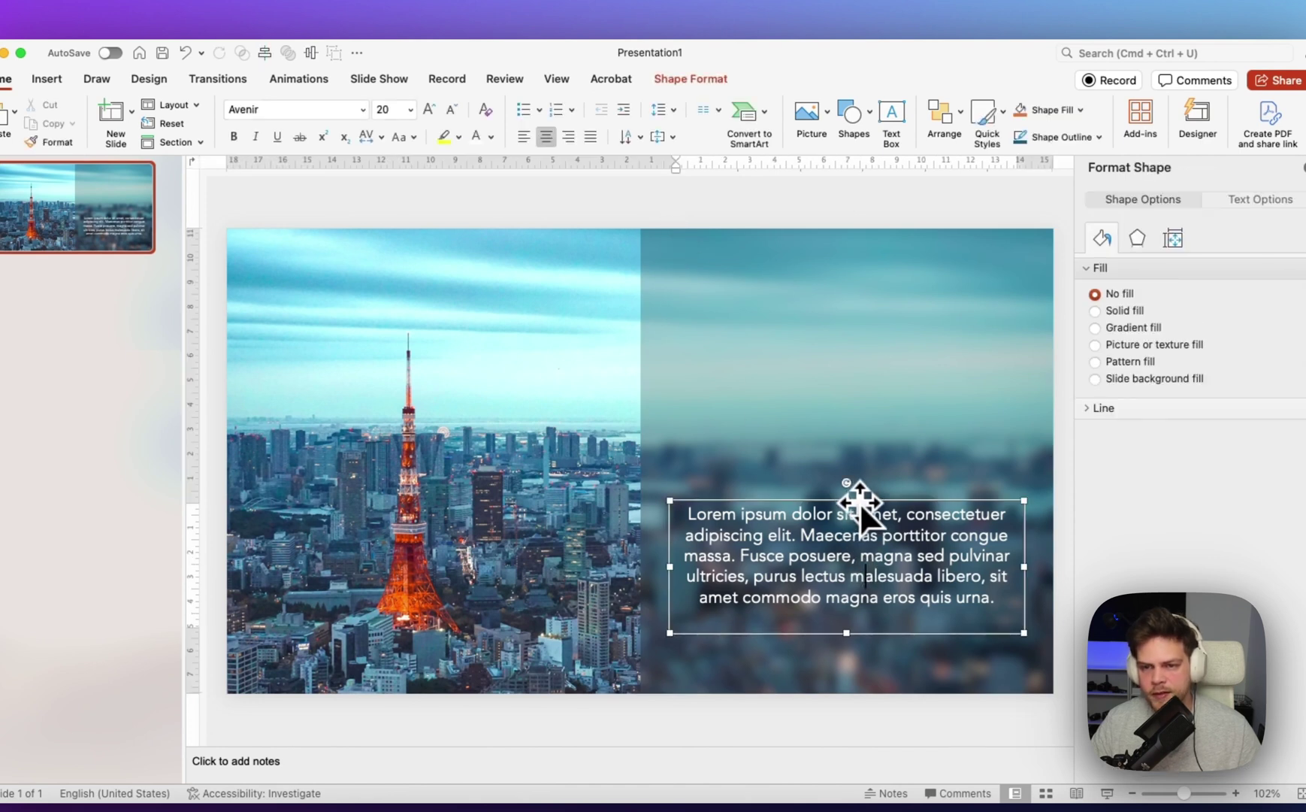
left_click_drag(859, 502, 864, 300)
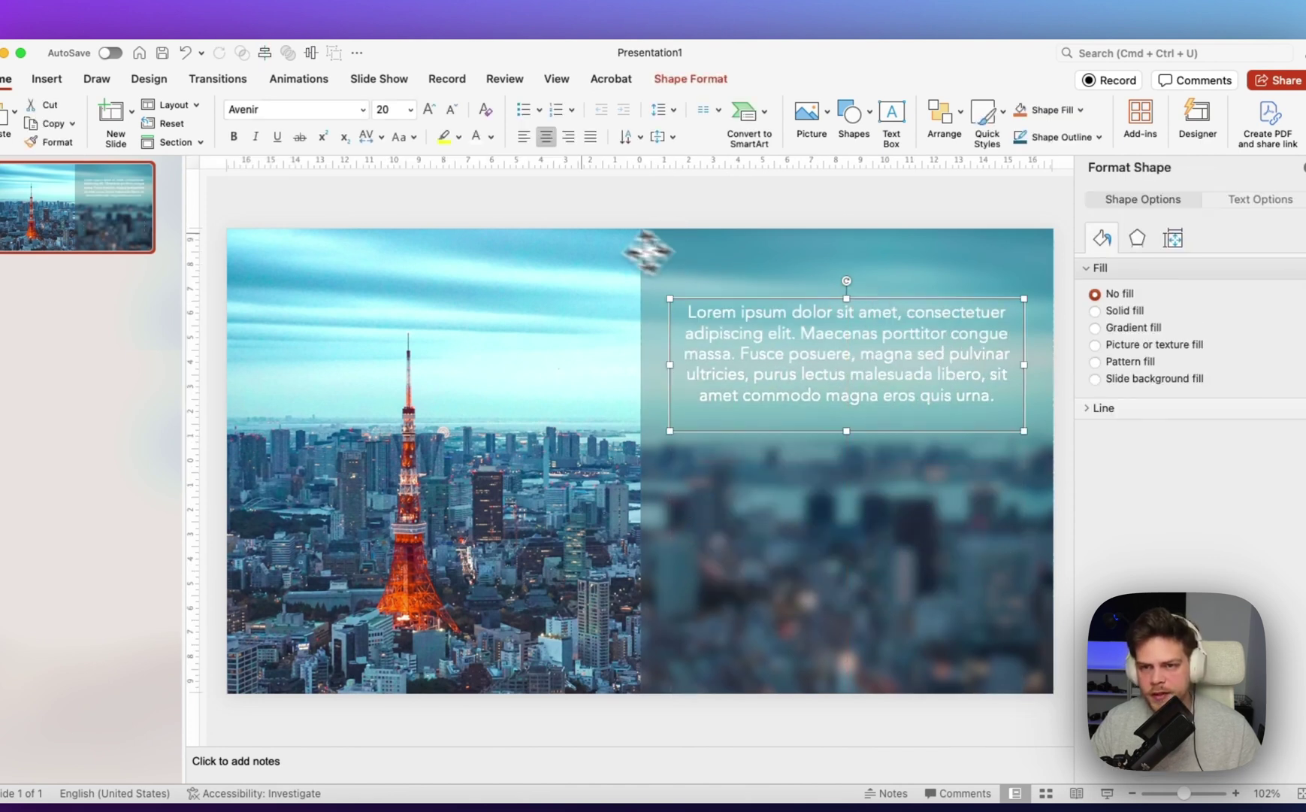
key("super+z")
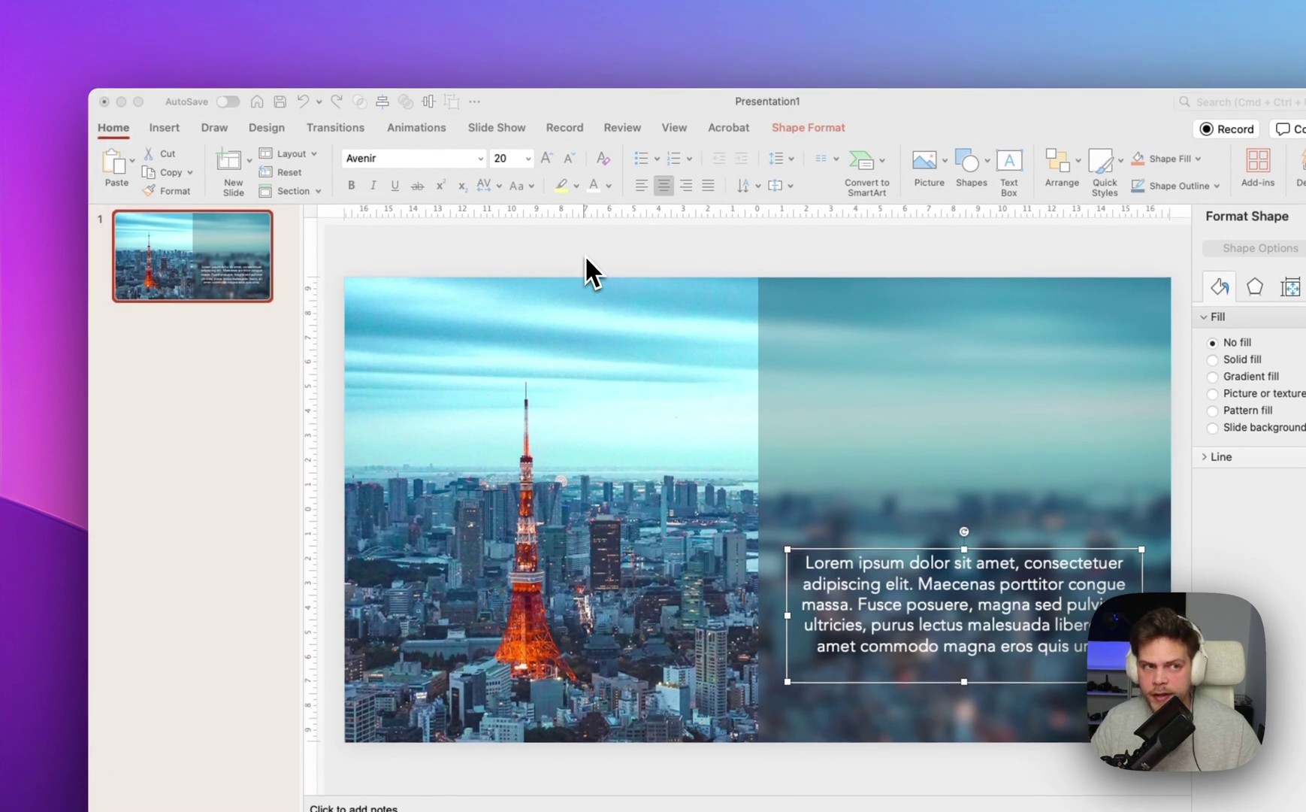
Draw a new text box on the right half and type Tokyo.
left_click(164, 127)
left_click(800, 168)
left_click_drag(791, 365, 1061, 450)
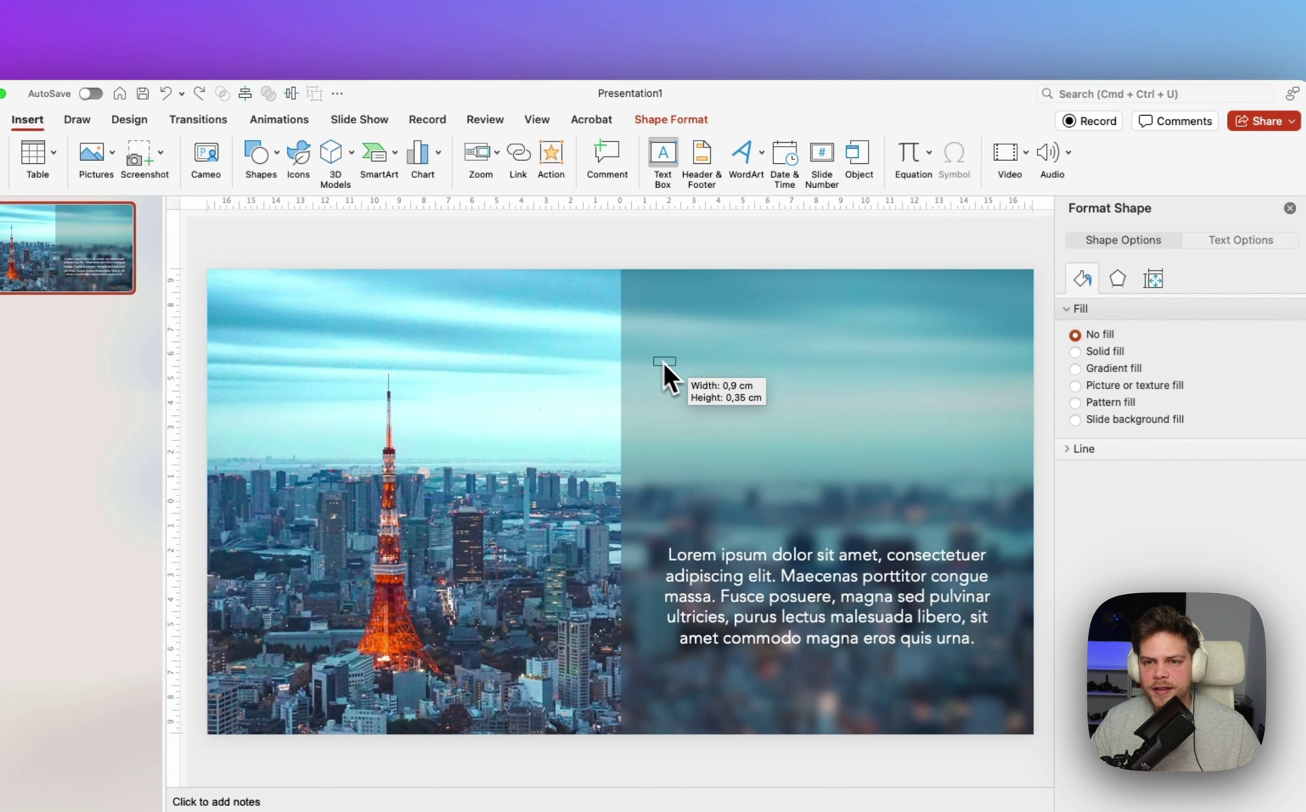
left_click_drag(926, 447, 971, 436)
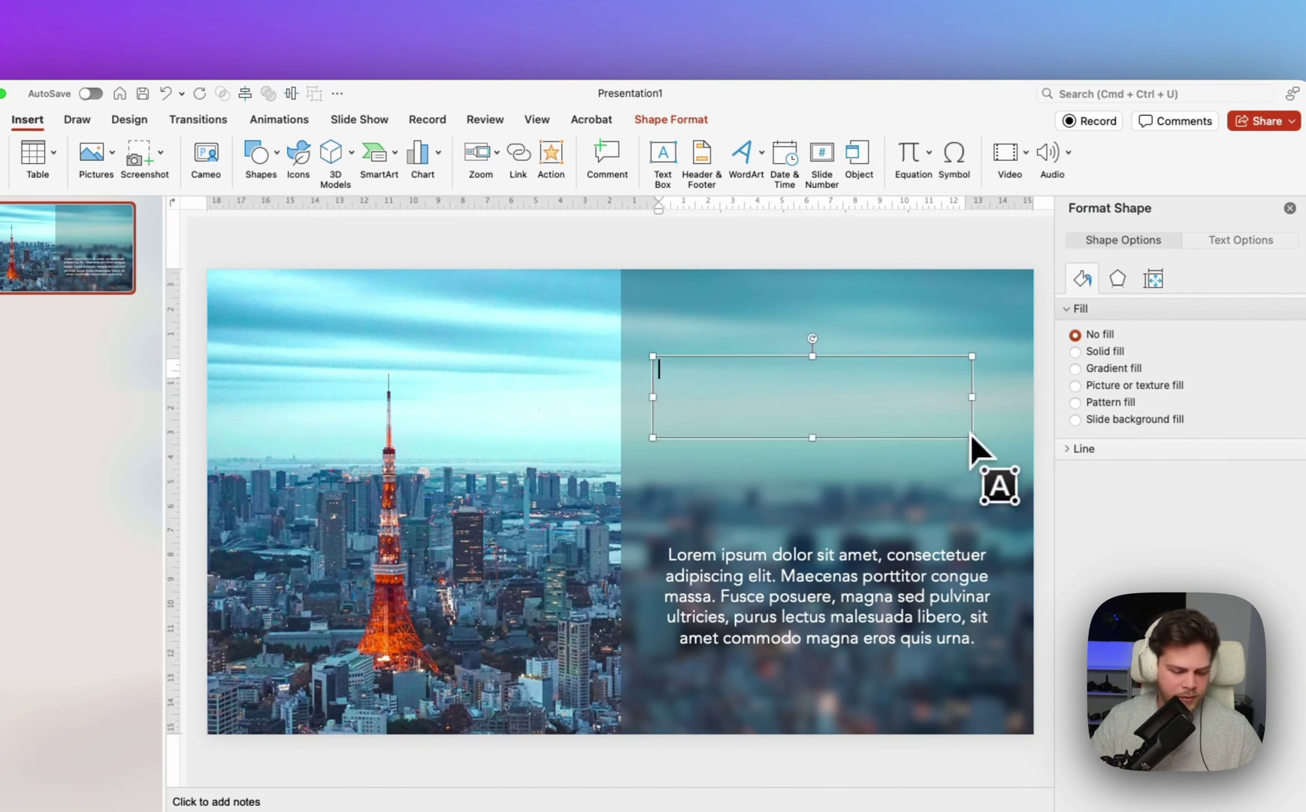
type("Tokyo")
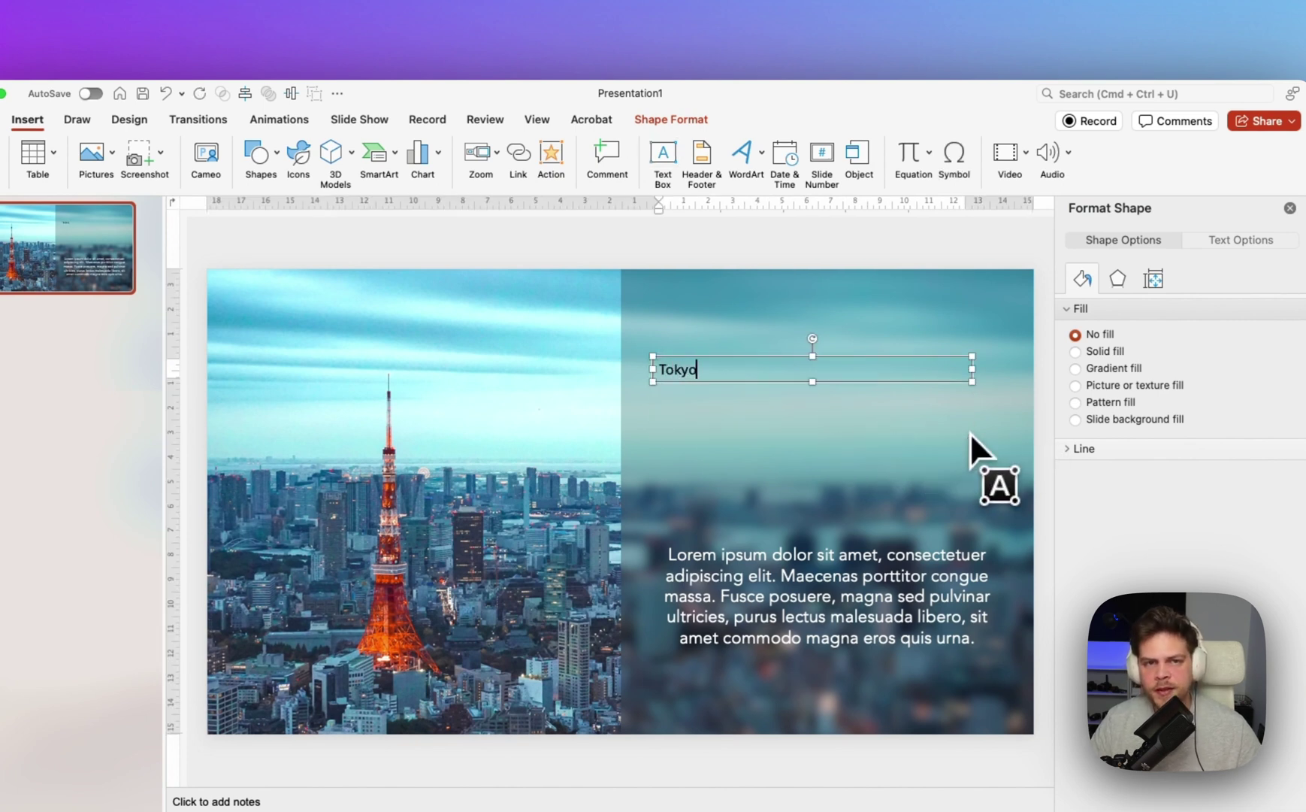
left_click(728, 357)
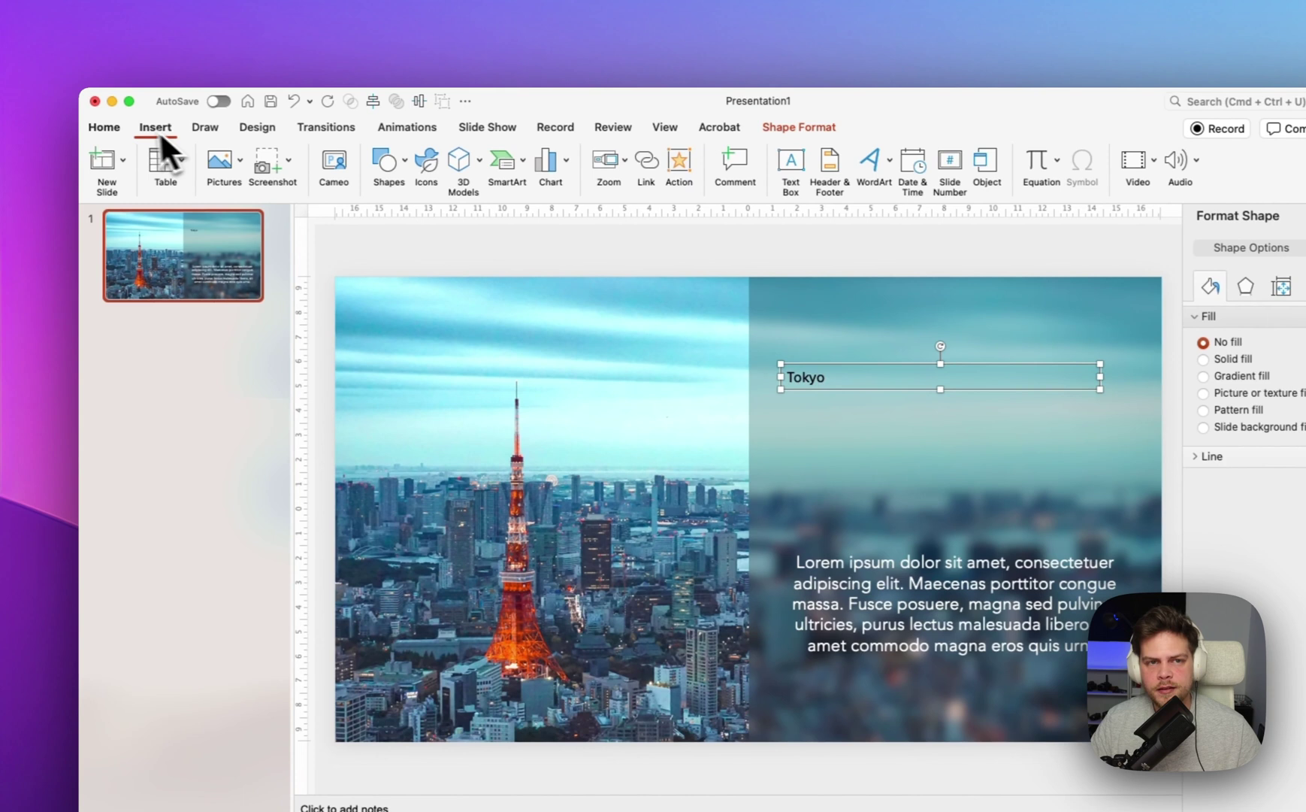
Format Tokyo in Bright DEMO font, size 199, white.
left_click(17, 122)
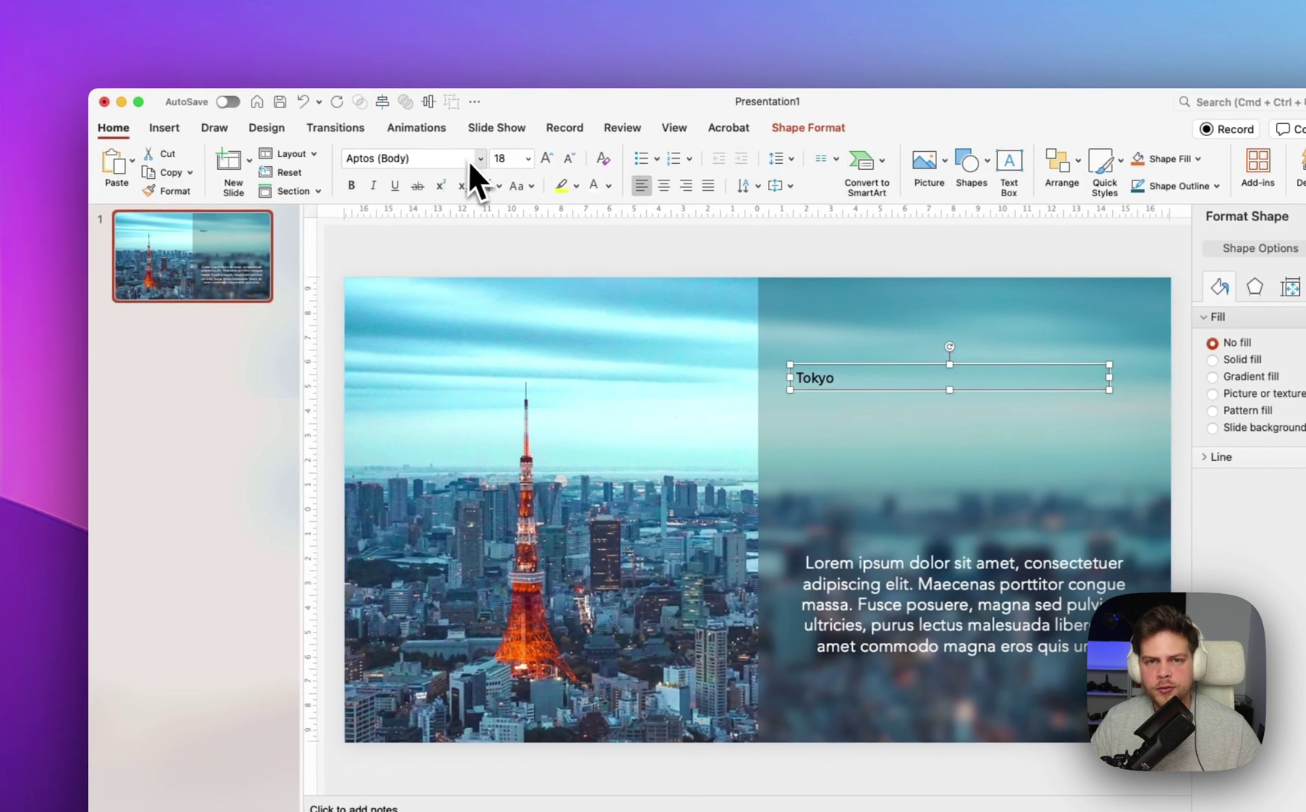
left_click(479, 159)
scroll(480, 181, "down", 15)
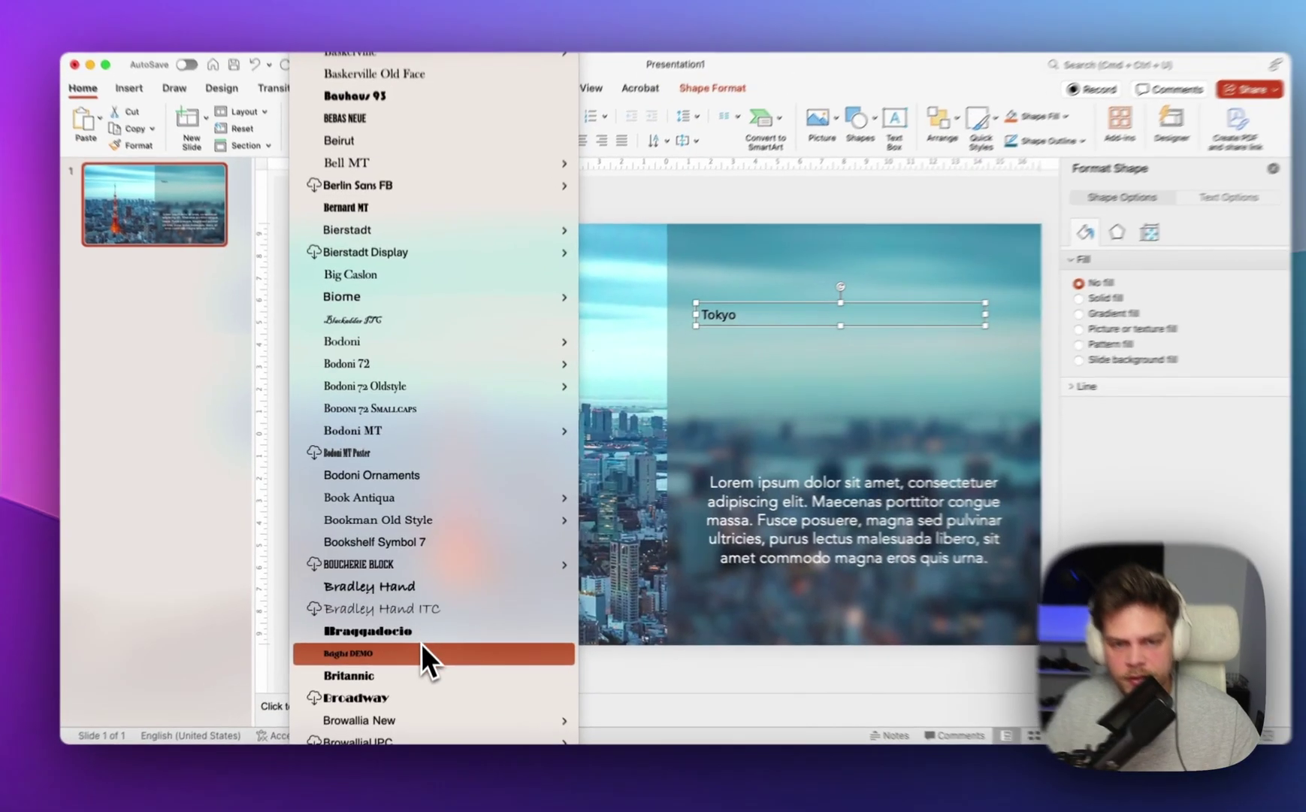
left_click(421, 652)
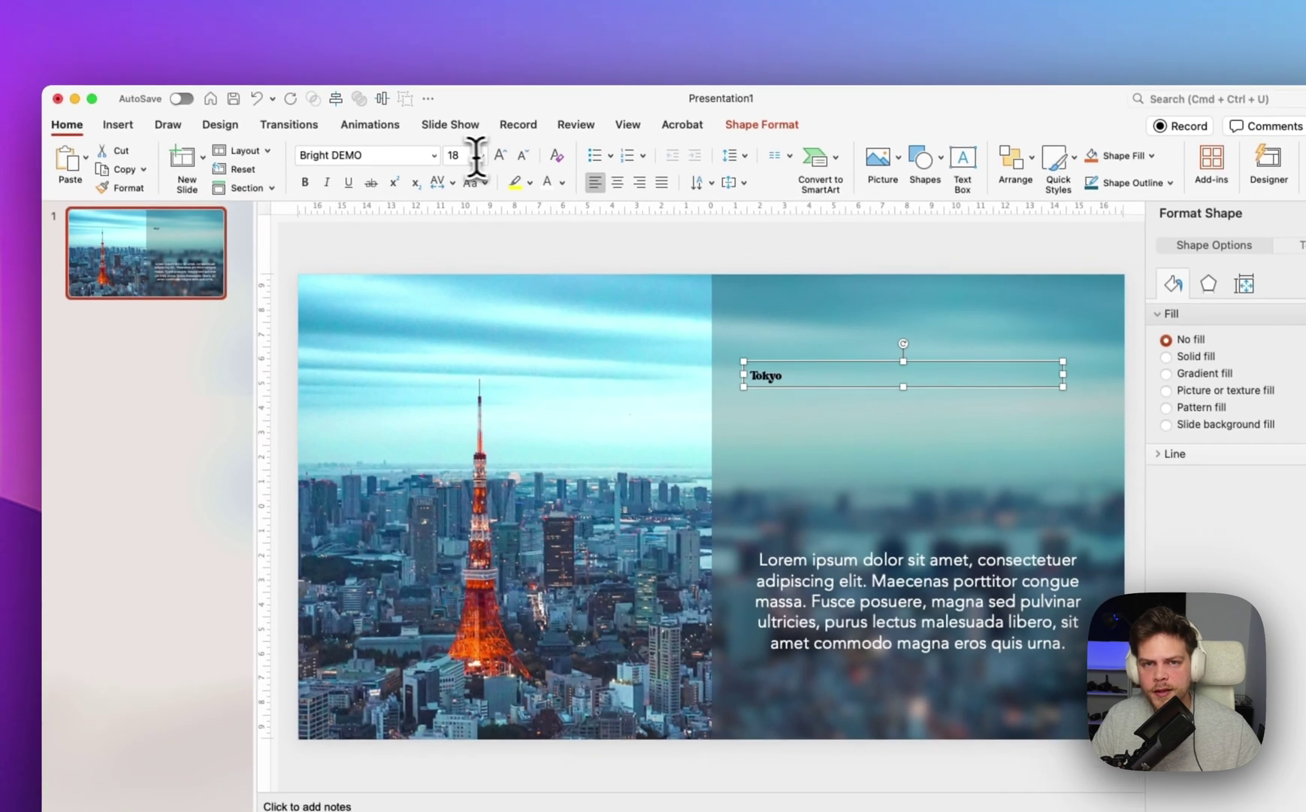
left_click(440, 159)
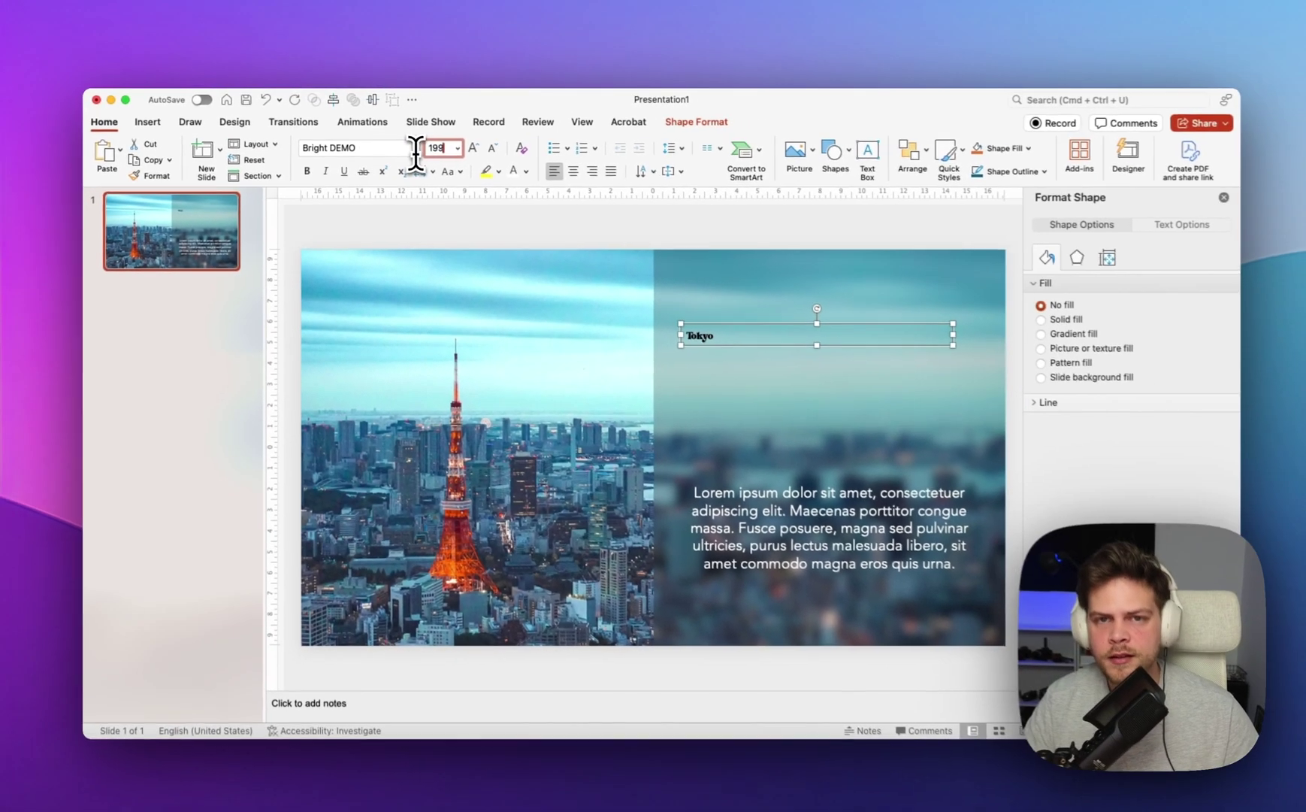
key("Return")
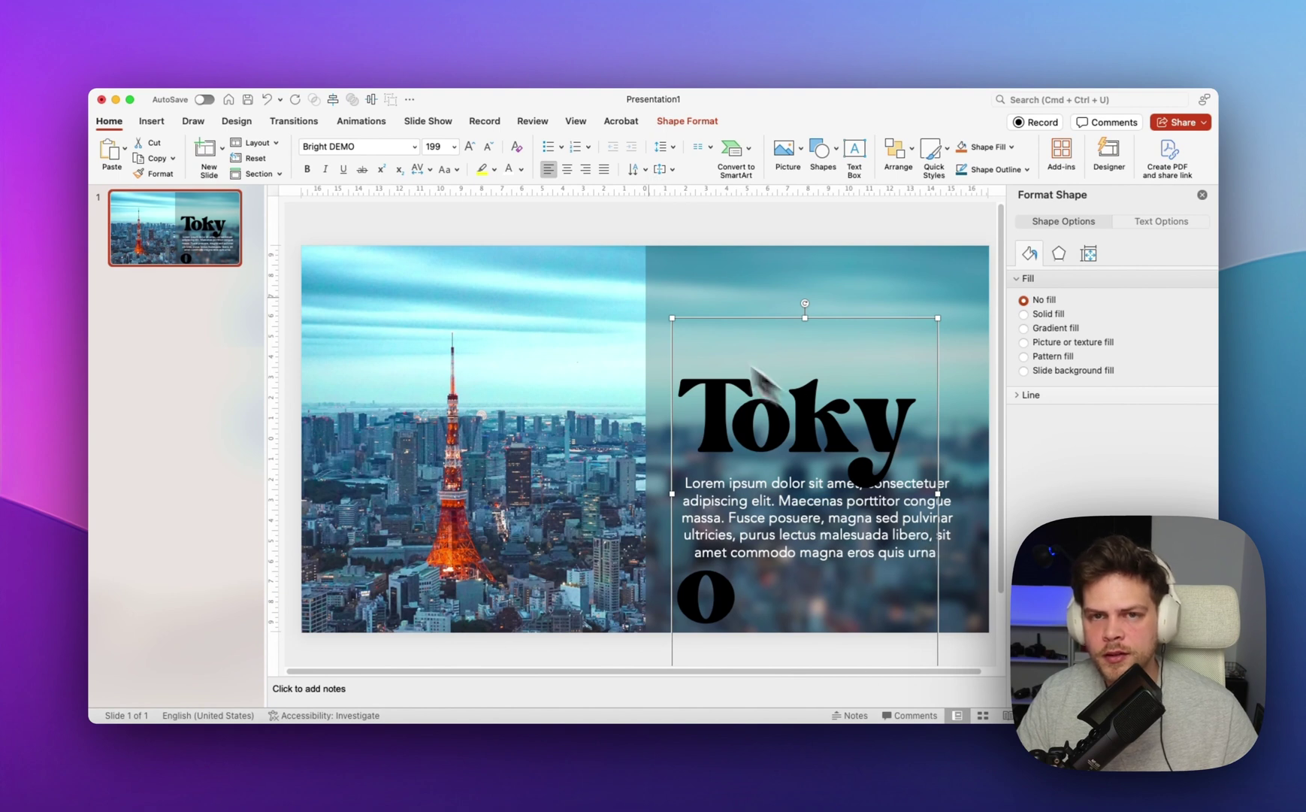
left_click(509, 168)
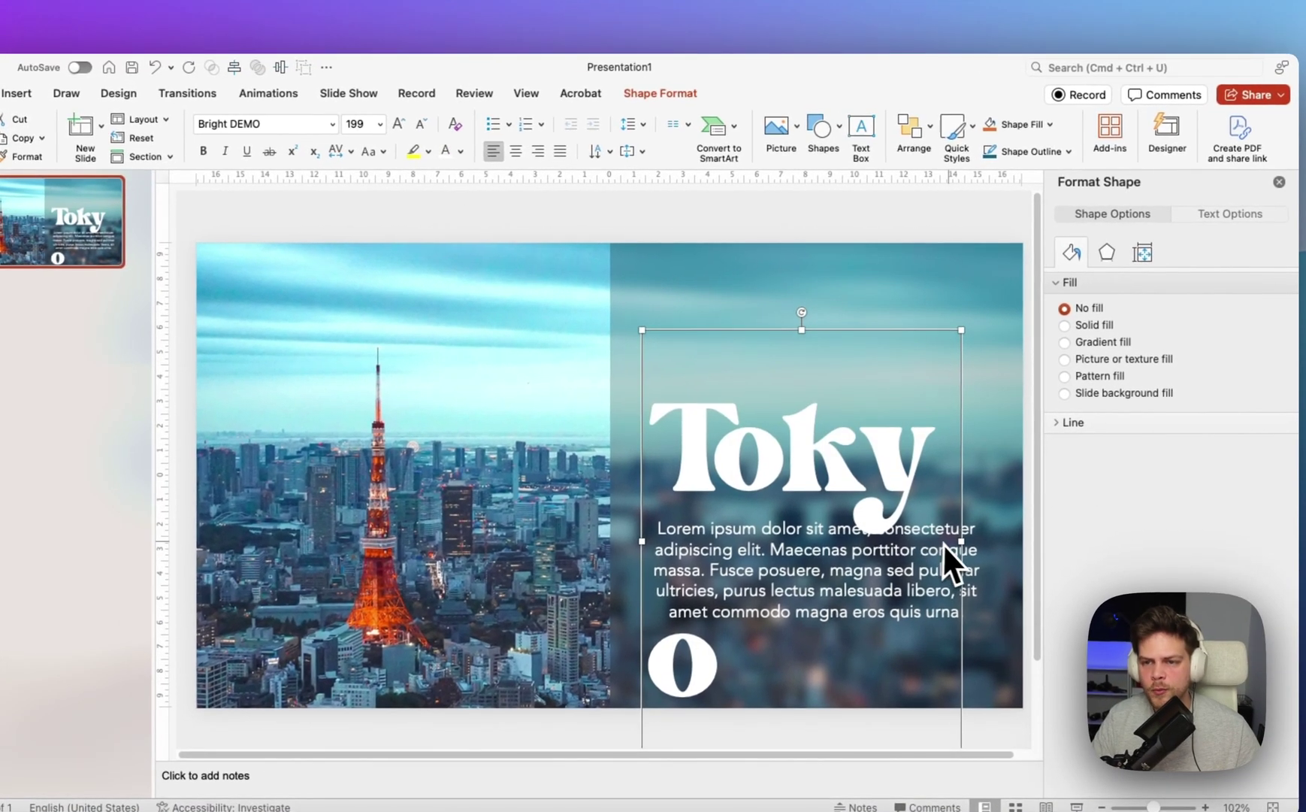
Widen the Tokyo box, centre the text, and move it to the top of the right half.
left_click_drag(962, 539, 1043, 542)
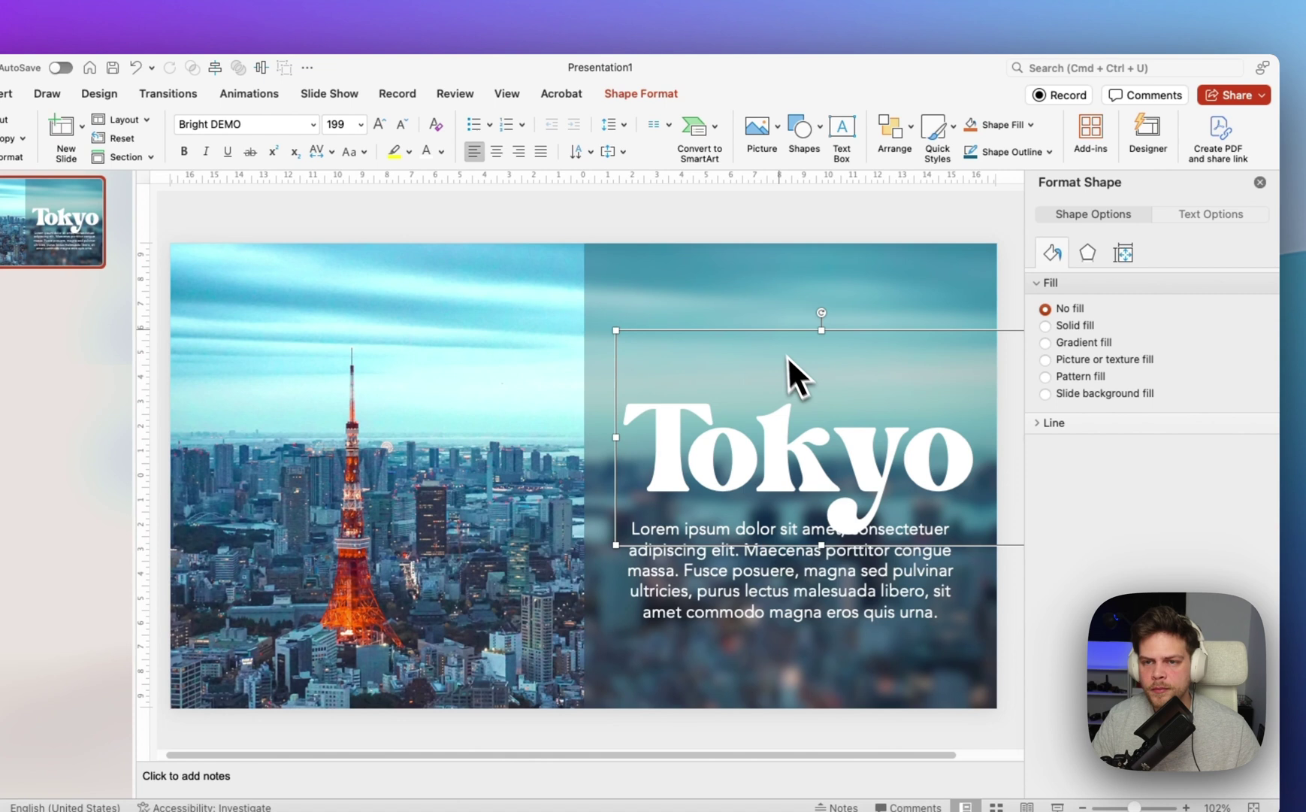
left_click(495, 151)
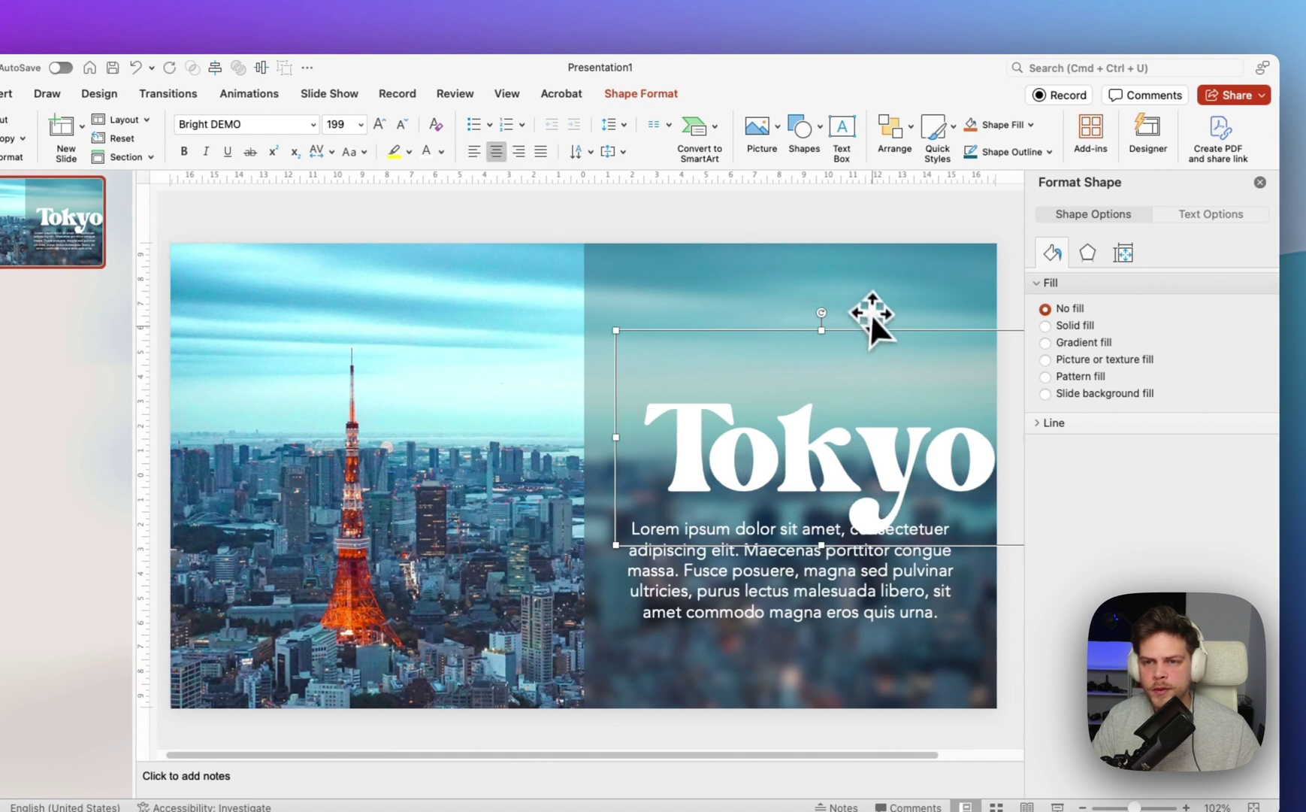
left_click_drag(870, 331, 838, 273)
left_click(733, 223)
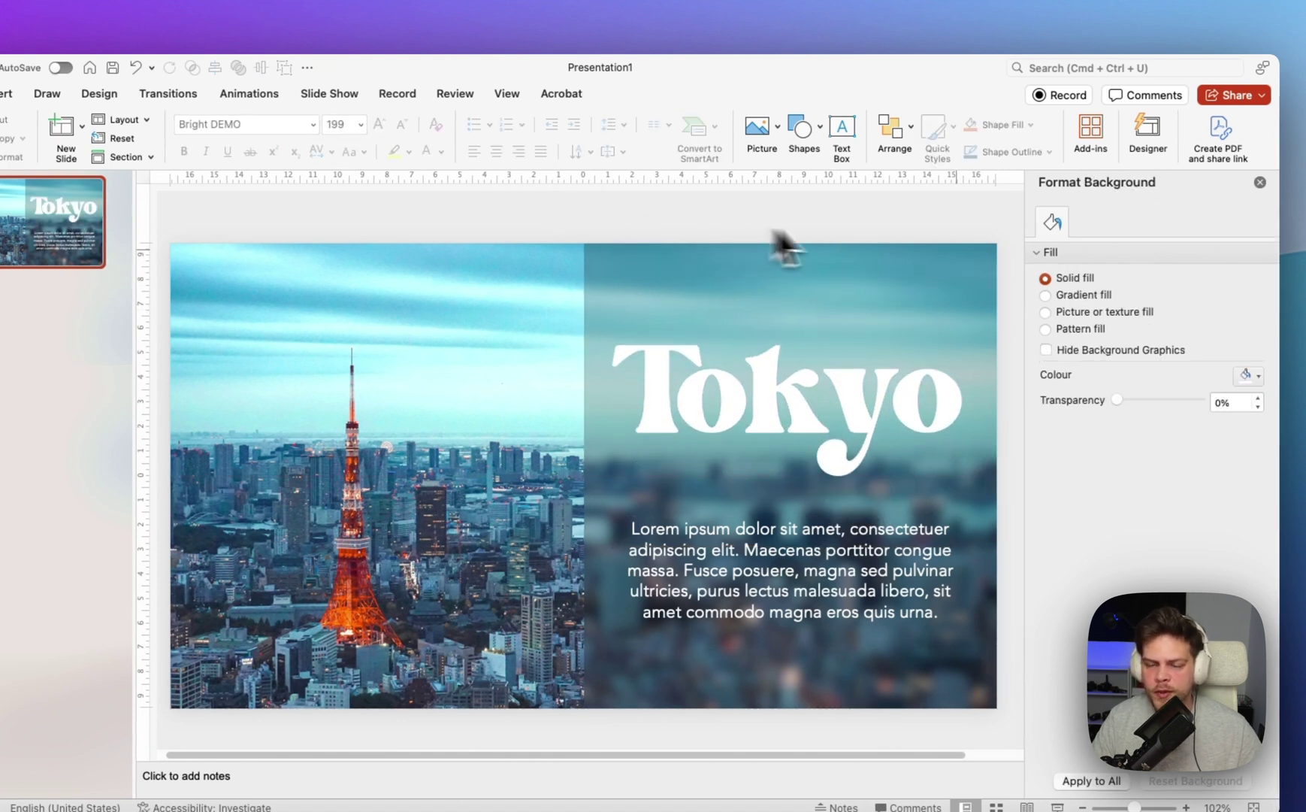
Duplicate slide 1 as slide 2.
left_click(803, 251)
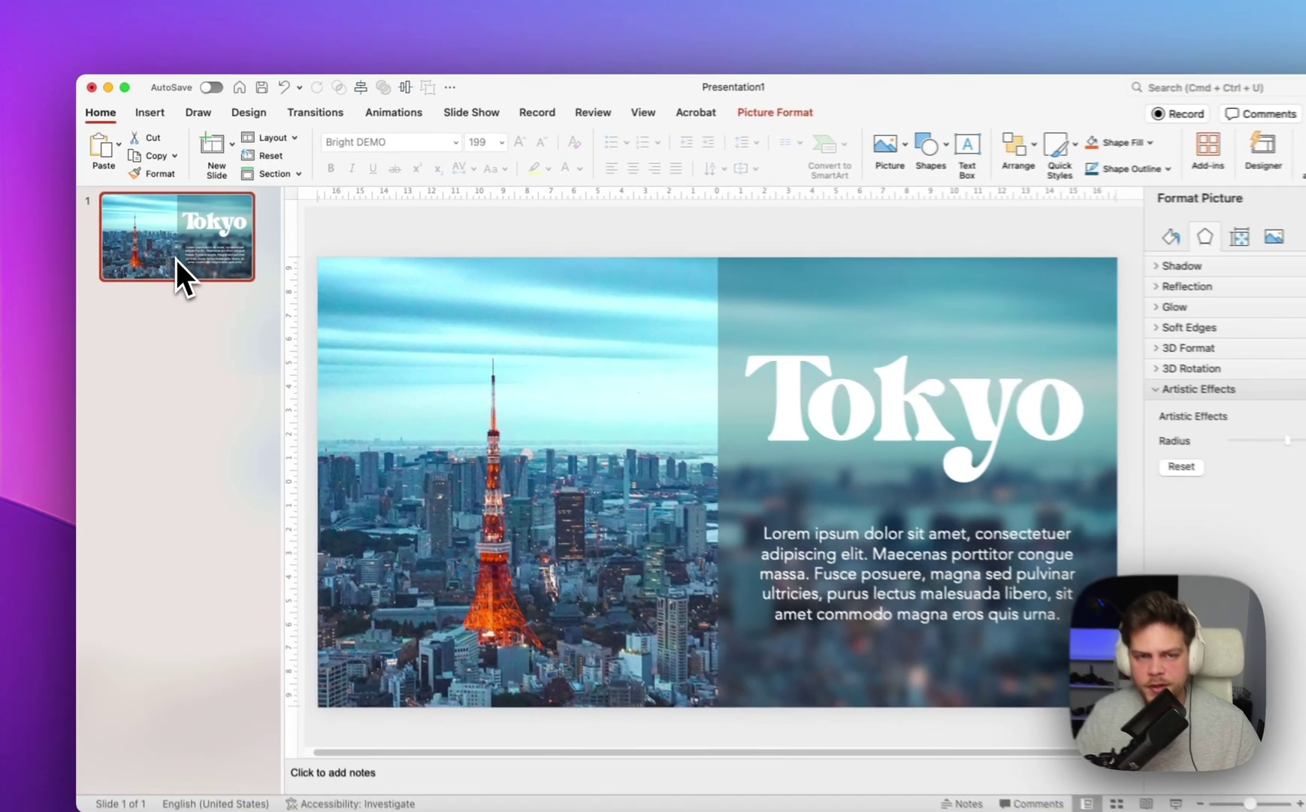
left_click(174, 248)
key("Return")
Delete the blurred picture, Tokyo headline and body text from slide 2.
left_click(797, 289)
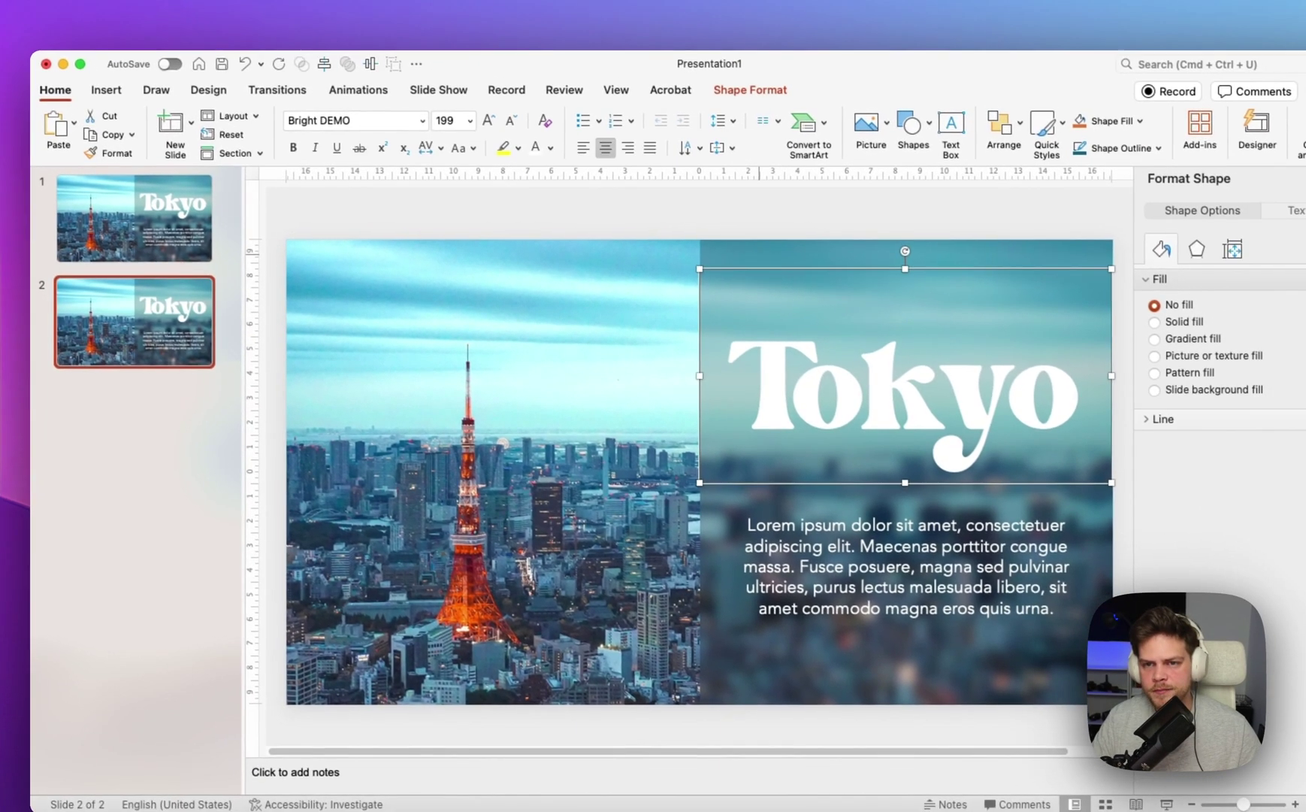
left_click(799, 277)
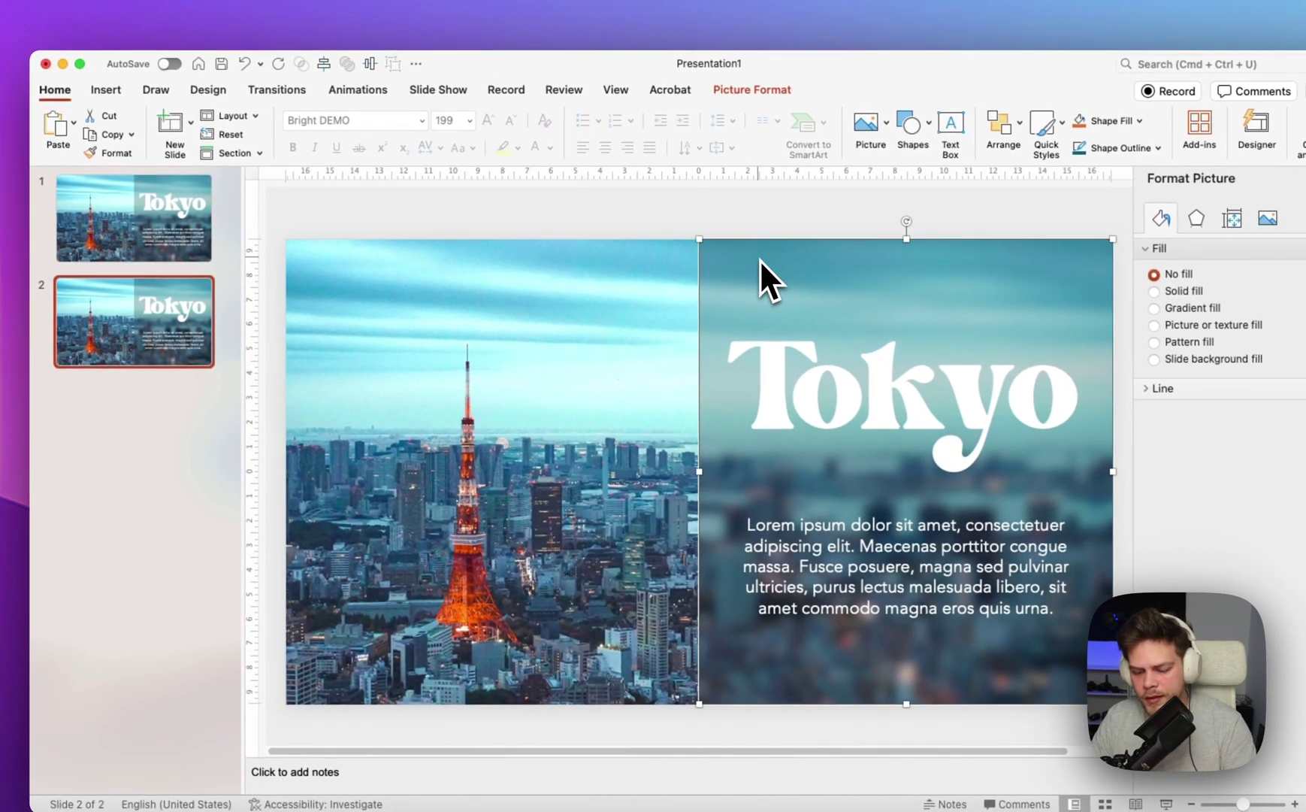
key("BackSpace")
left_click(782, 356)
left_click(819, 554)
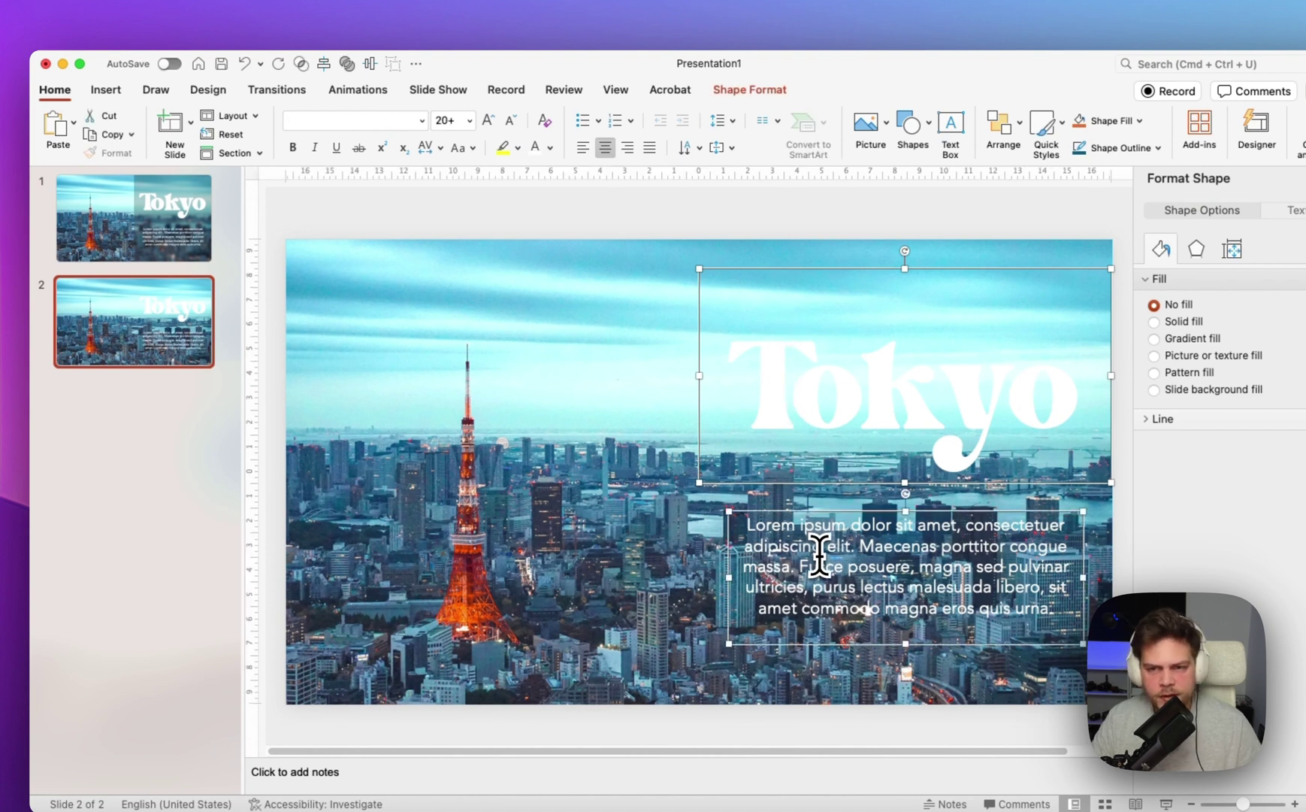
key("BackSpace")
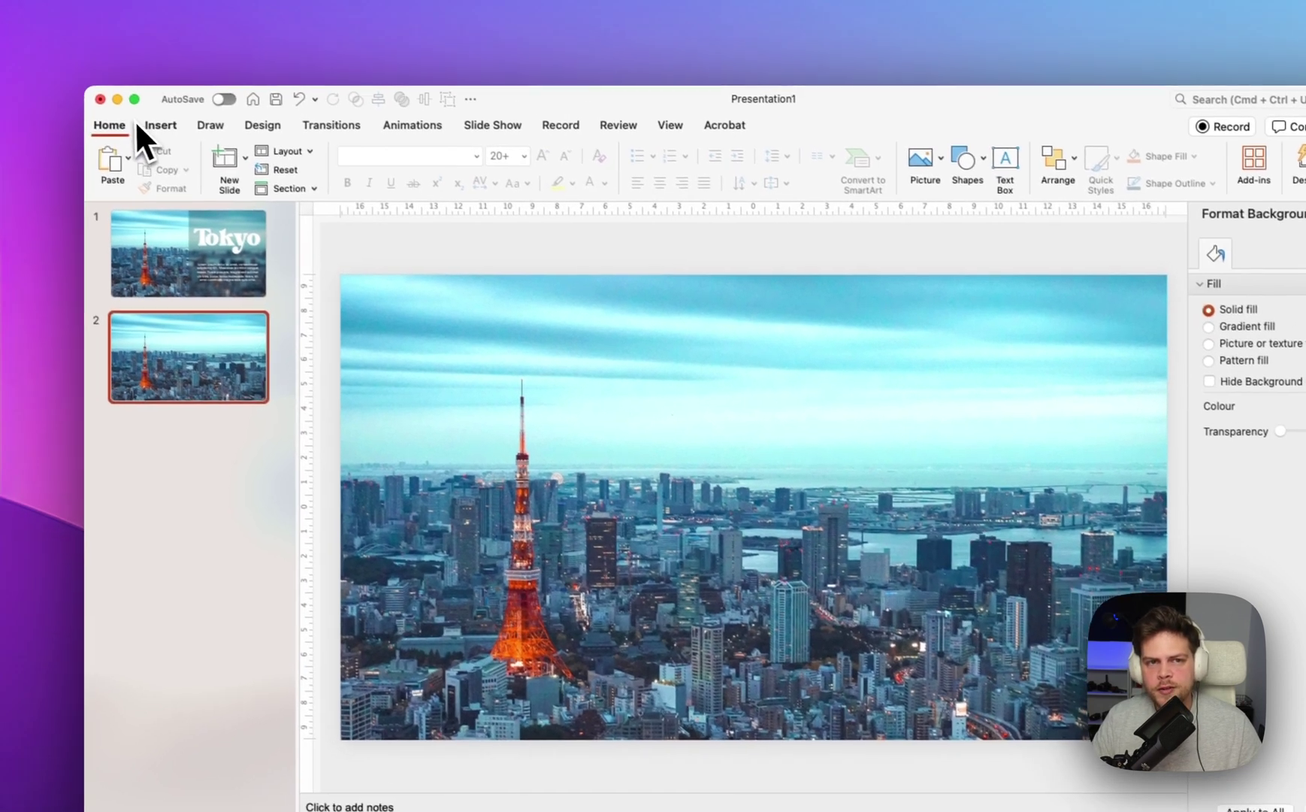
left_click(104, 89)
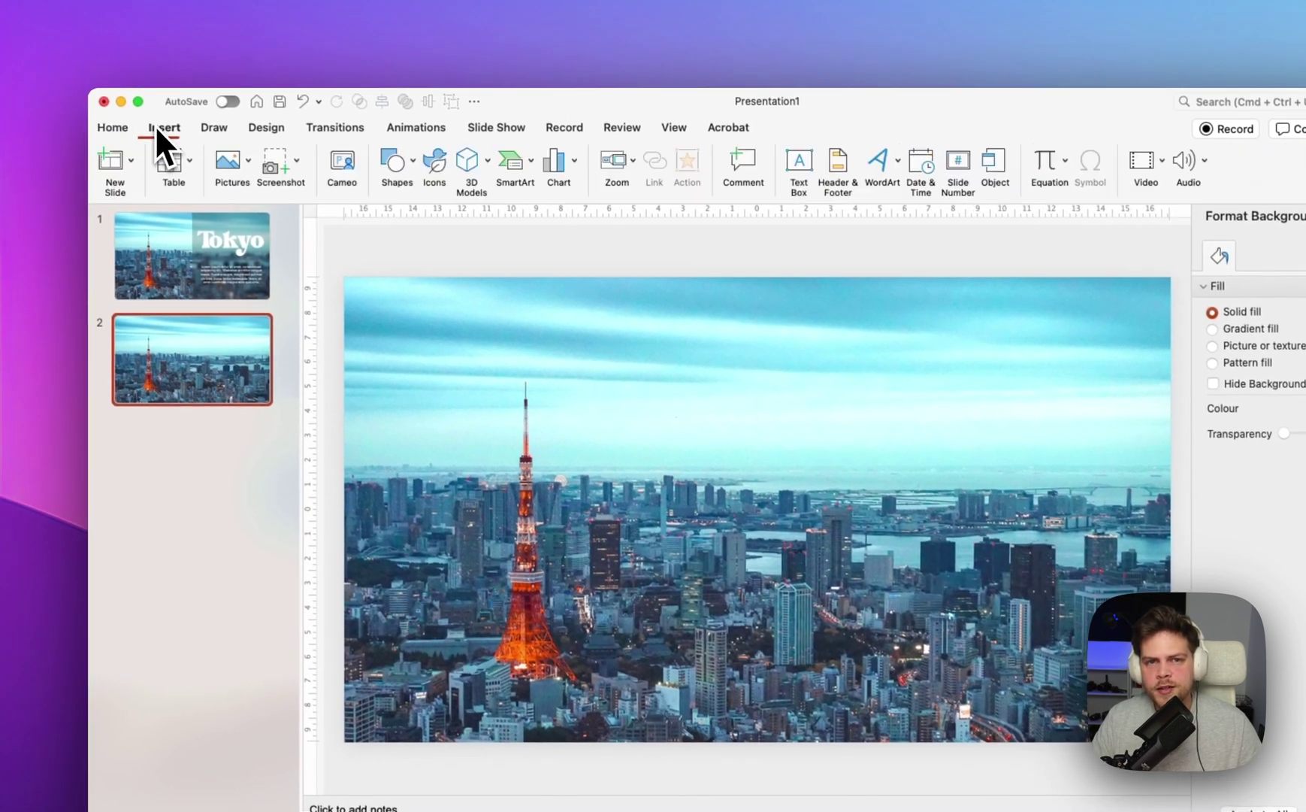
Draw a rectangle, 16.94 × 19.05 cm, covering the right half of slide 2.
left_click(387, 160)
left_click(519, 223)
left_click_drag(1005, 213, 647, 659)
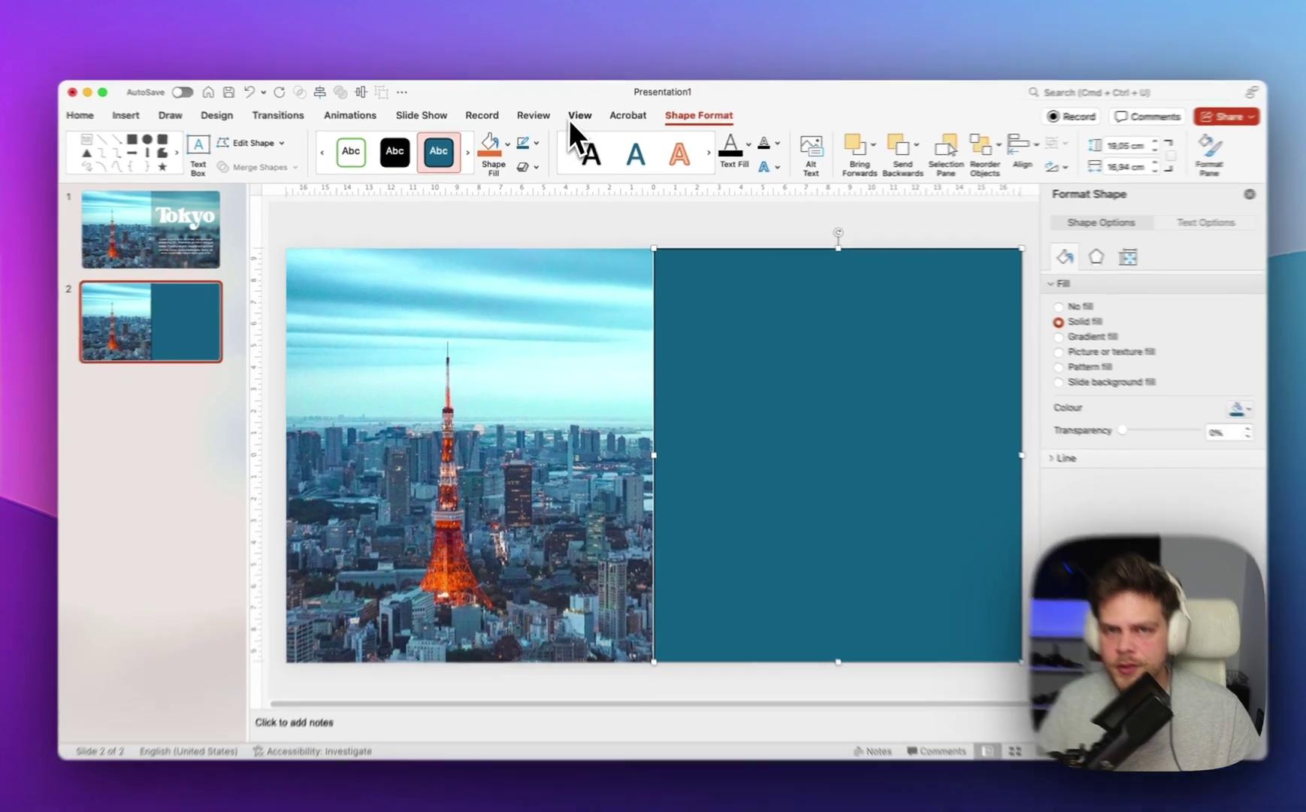
Toggle the rulers and gridlines in the View options, leaving the rulers shown and gridlines hidden.
left_click(576, 121)
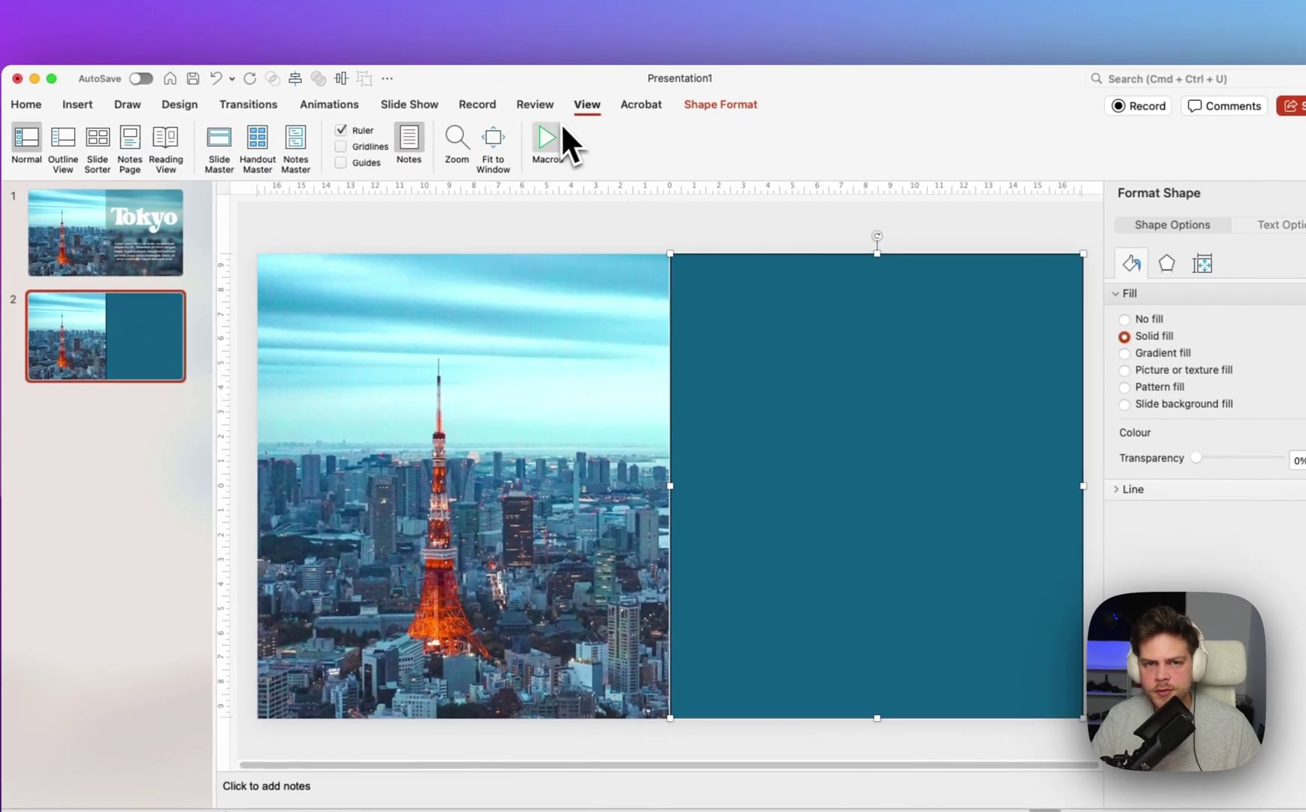
left_click(343, 134)
left_click(343, 134)
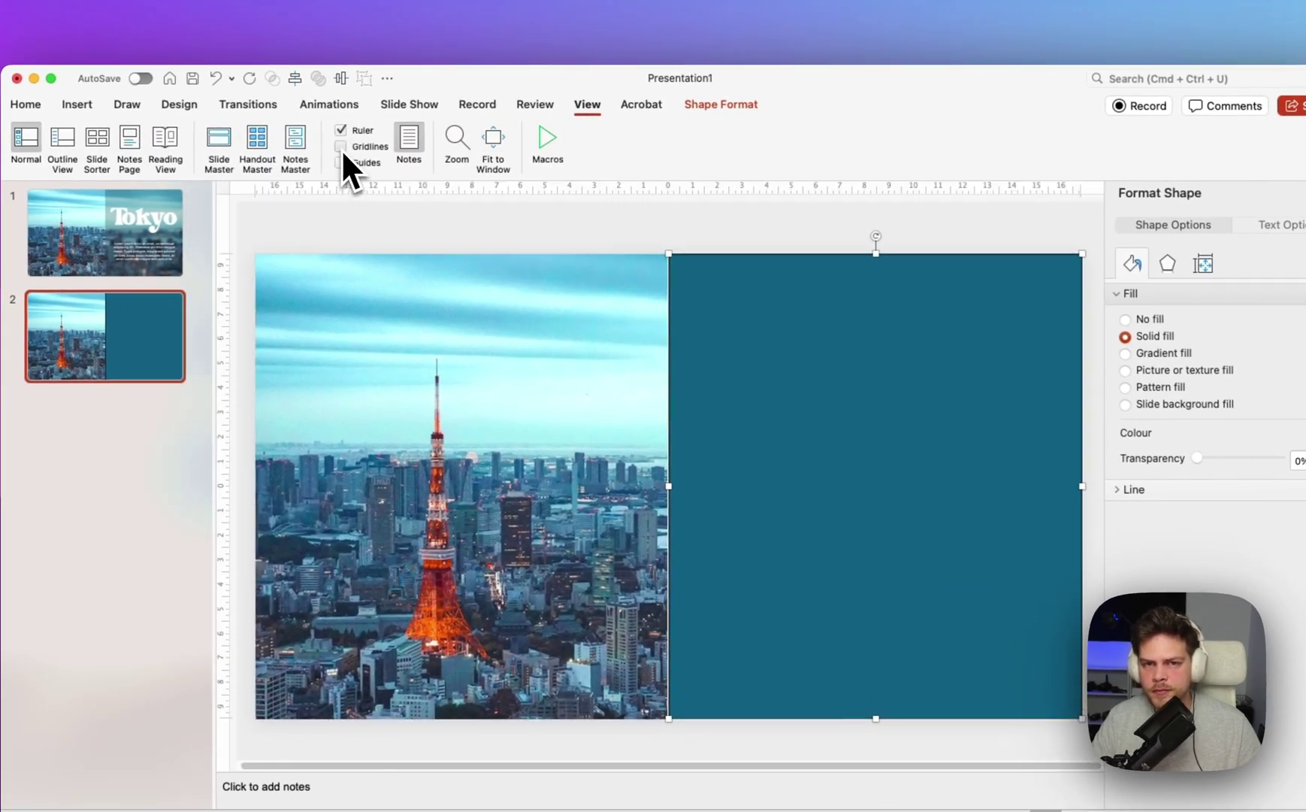
left_click(341, 148)
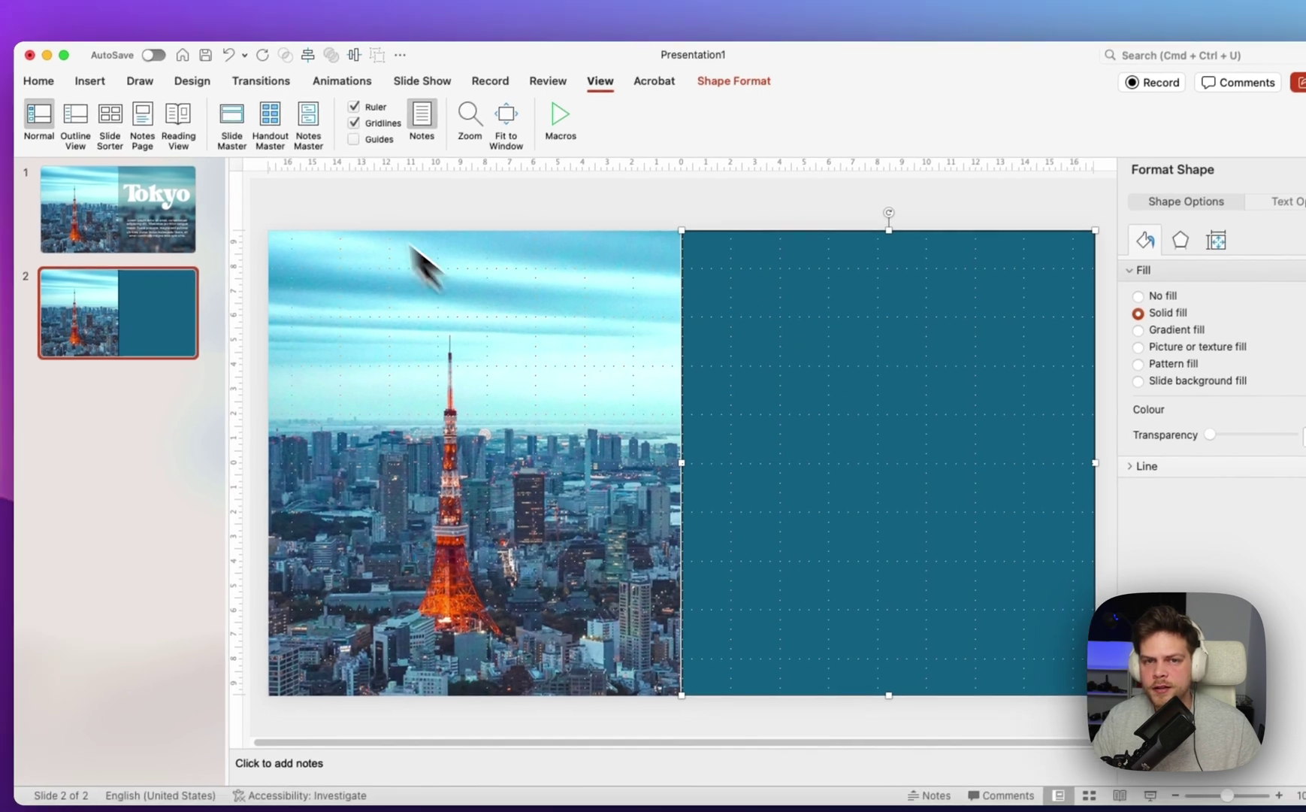
left_click(367, 129)
Show the centre guides, delete the teal right-half rectangle, and nudge the horizontal guide.
left_click(368, 146)
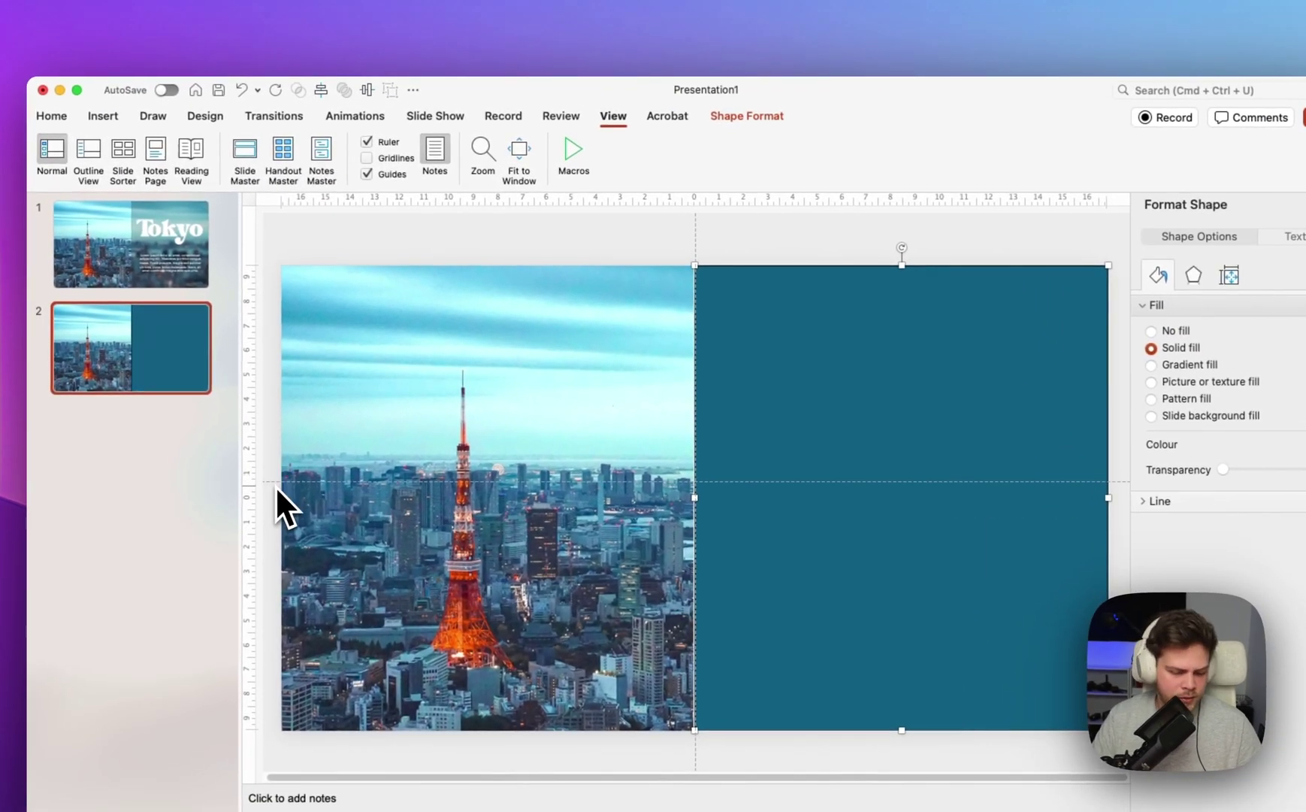
key("Delete")
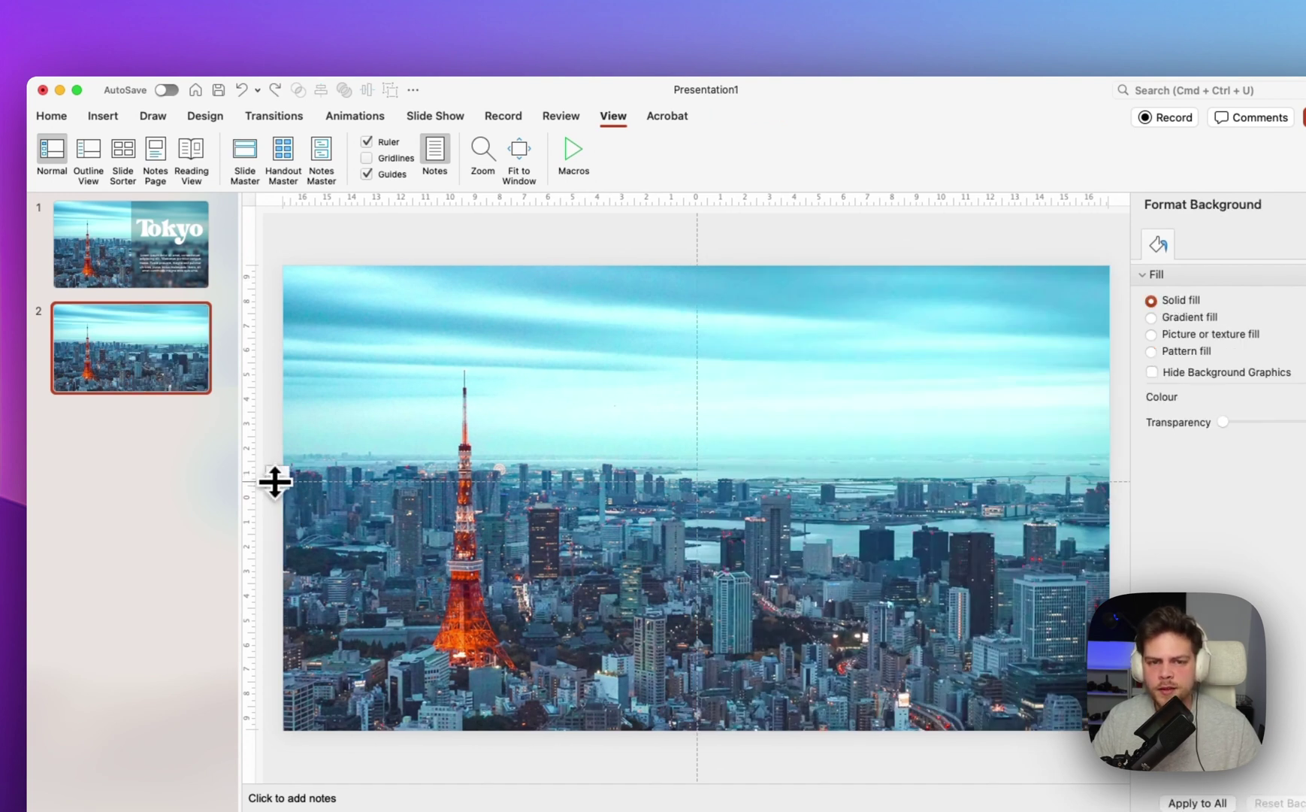
left_click_drag(272, 494, 272, 497)
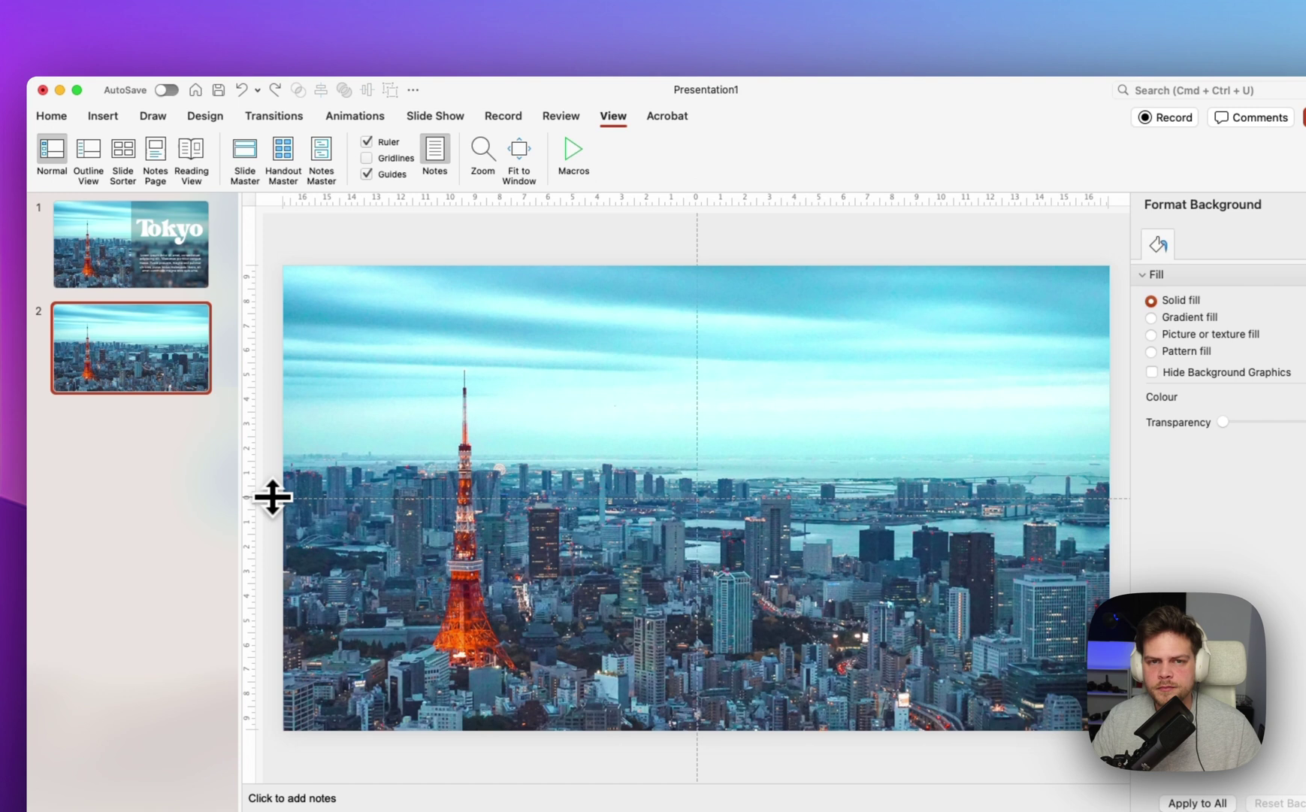
Restore the teal rectangle, hide the guides, and give the rectangle a gradient fill.
left_click(275, 89)
left_click(685, 299)
left_click(779, 372)
left_click(377, 177)
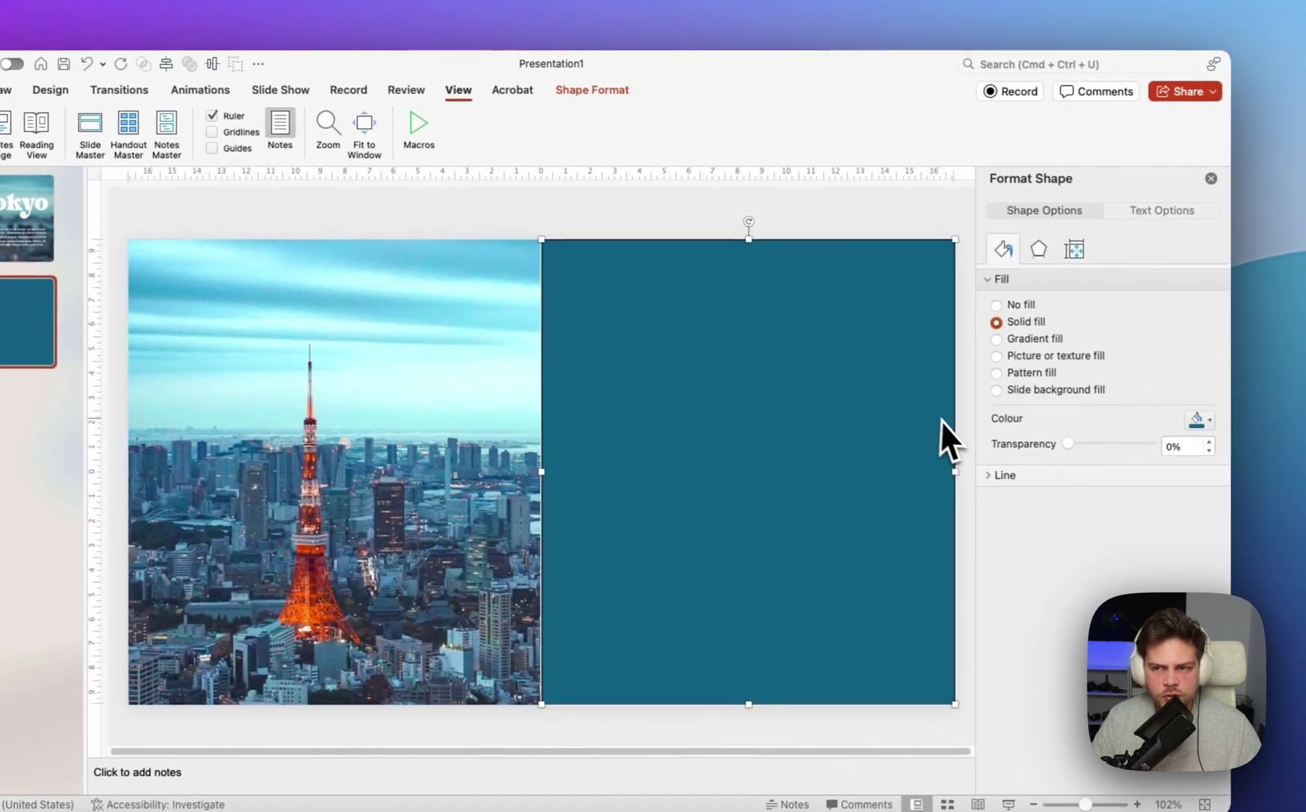
left_click(1063, 343)
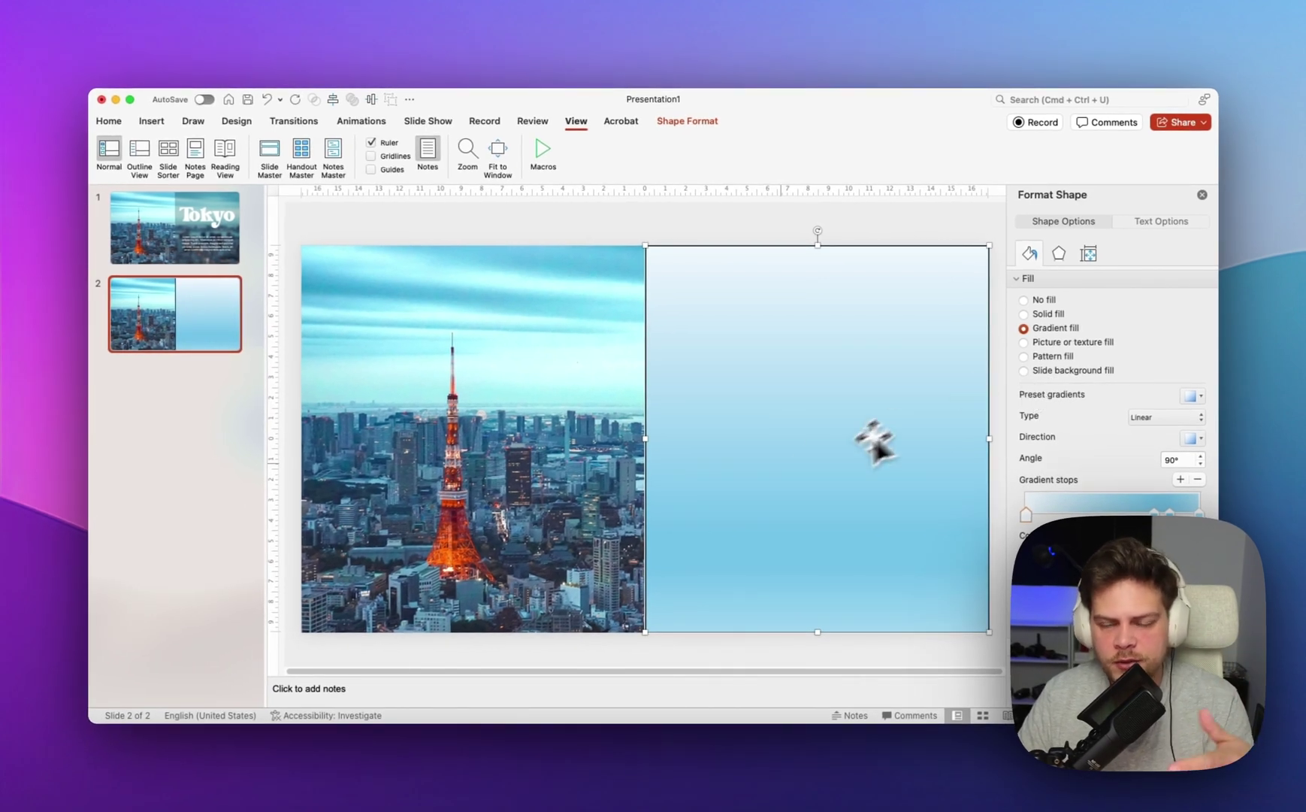
Remove the gradient rectangle's outline by setting Line to No line.
left_click(563, 429)
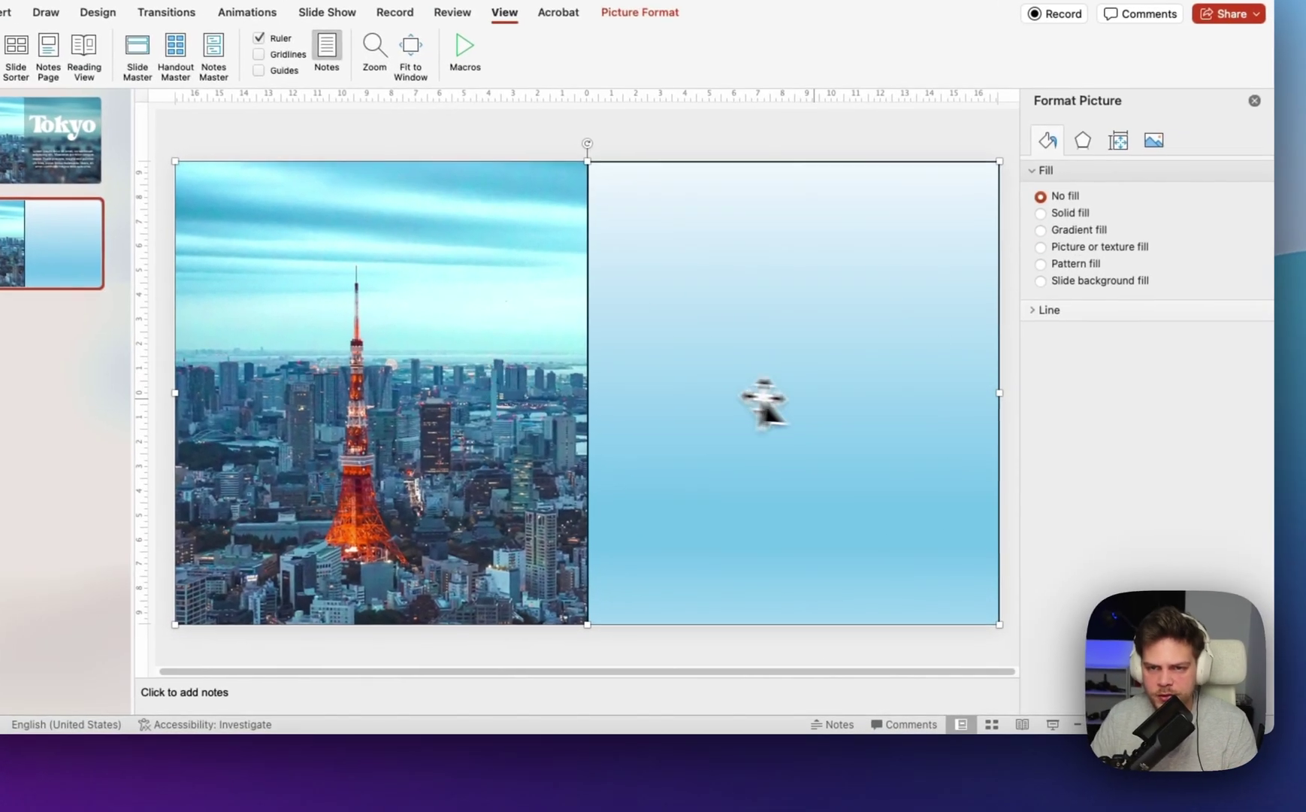
left_click(812, 402)
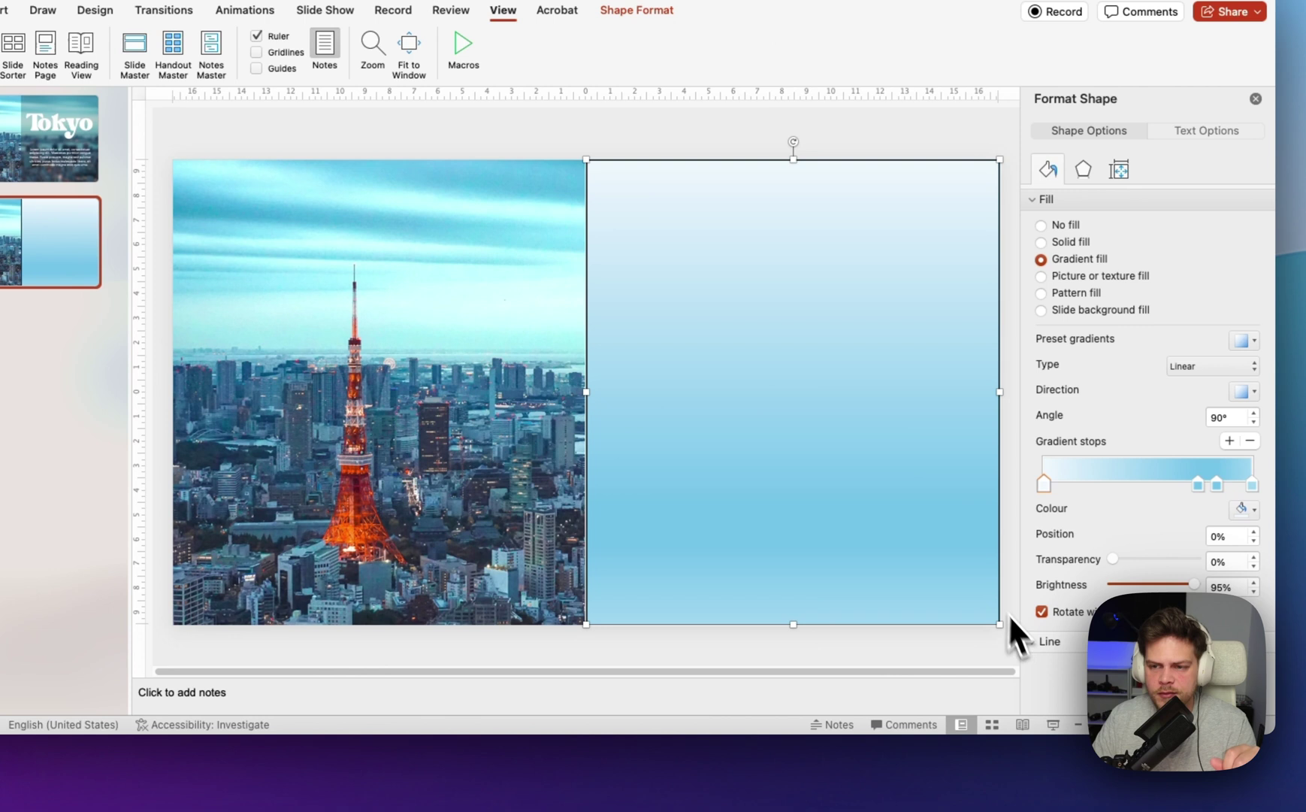
left_click(1035, 641)
left_click(1015, 583)
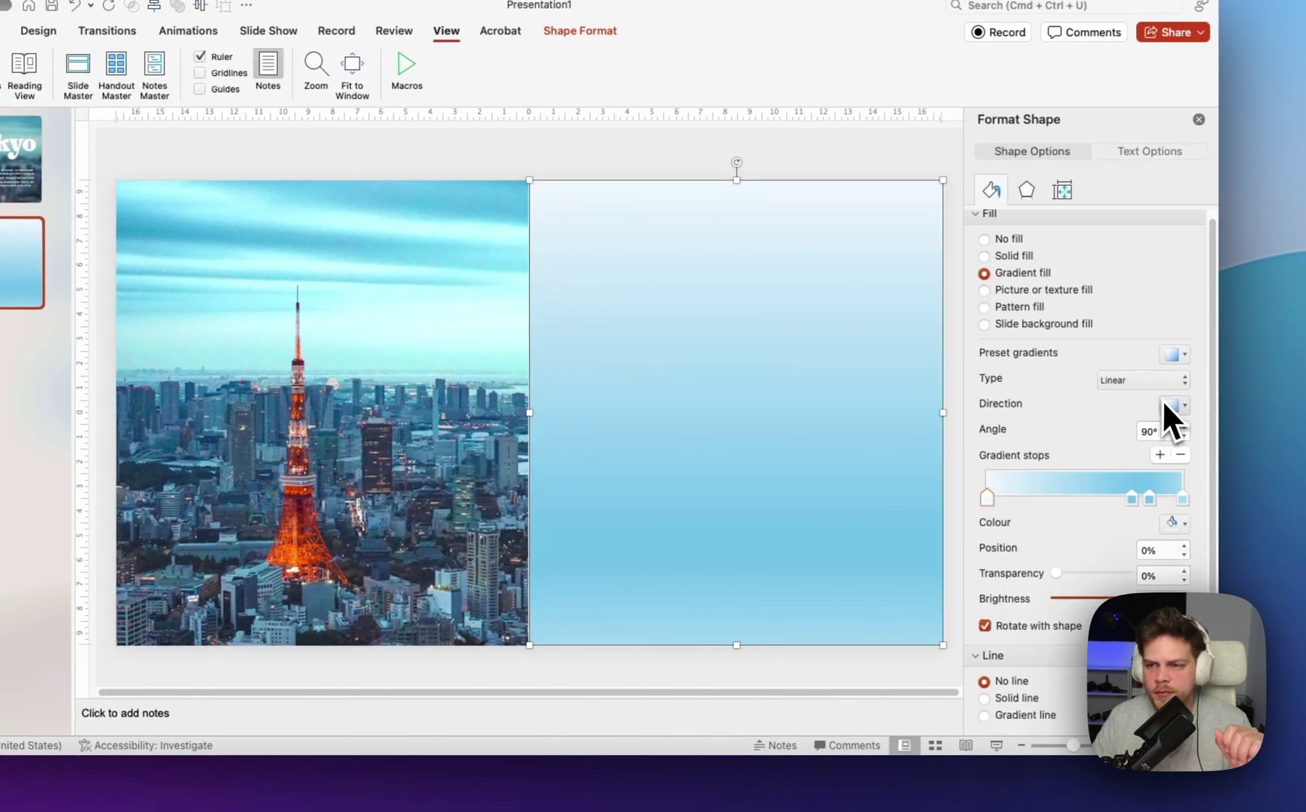
Delete an extra gradient stop and drag the remaining stops to the far left.
left_click(1181, 454)
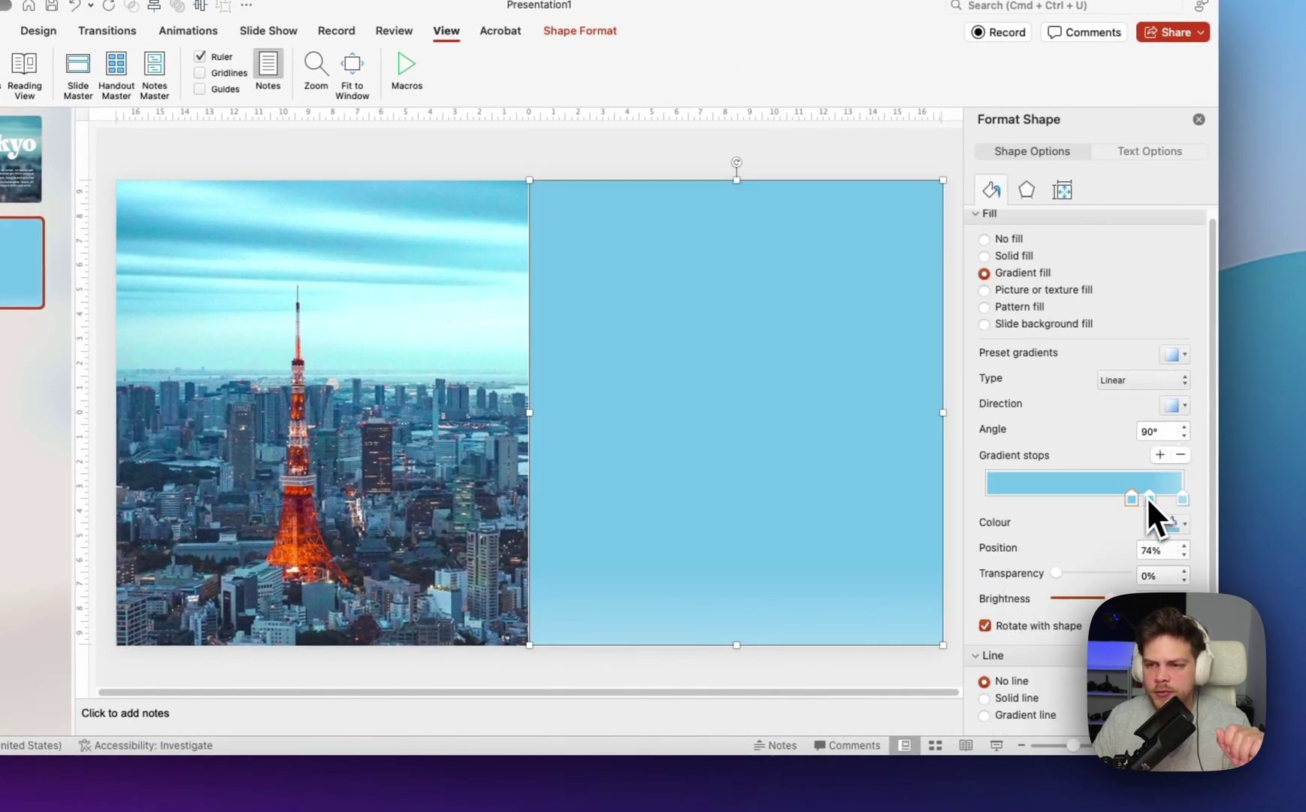
left_click_drag(1000, 508, 986, 506)
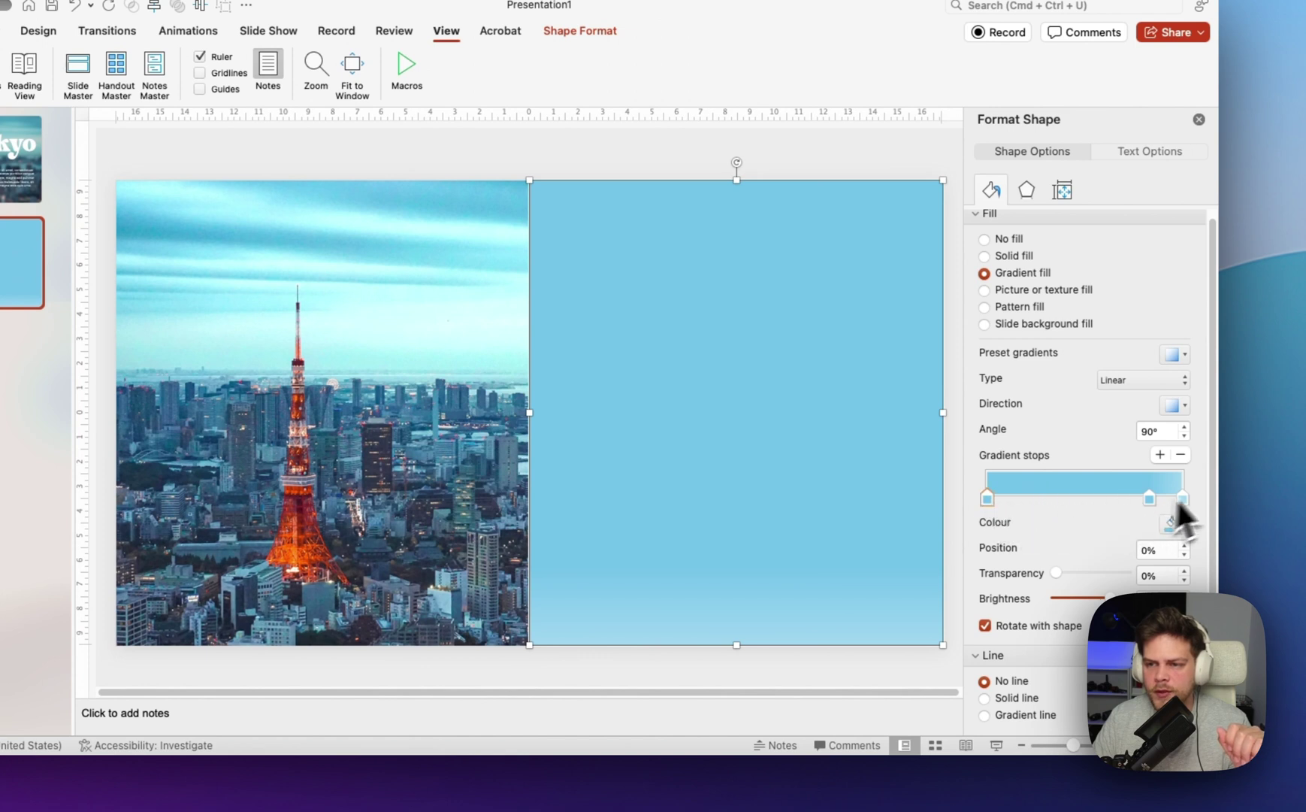
left_click_drag(1149, 498, 985, 496)
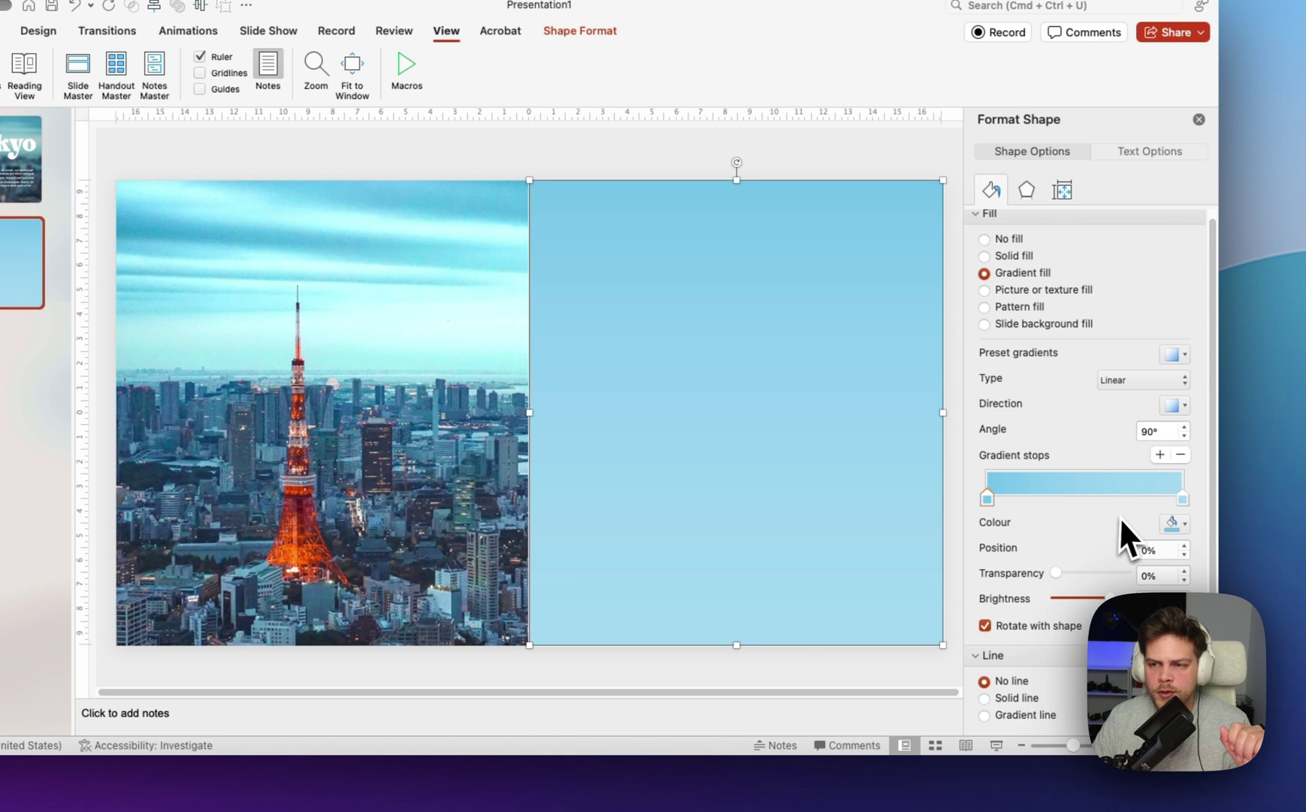
left_click(1170, 524)
Make the left gradient stop black and set the gradient direction horizontal (0°).
left_click(1187, 569)
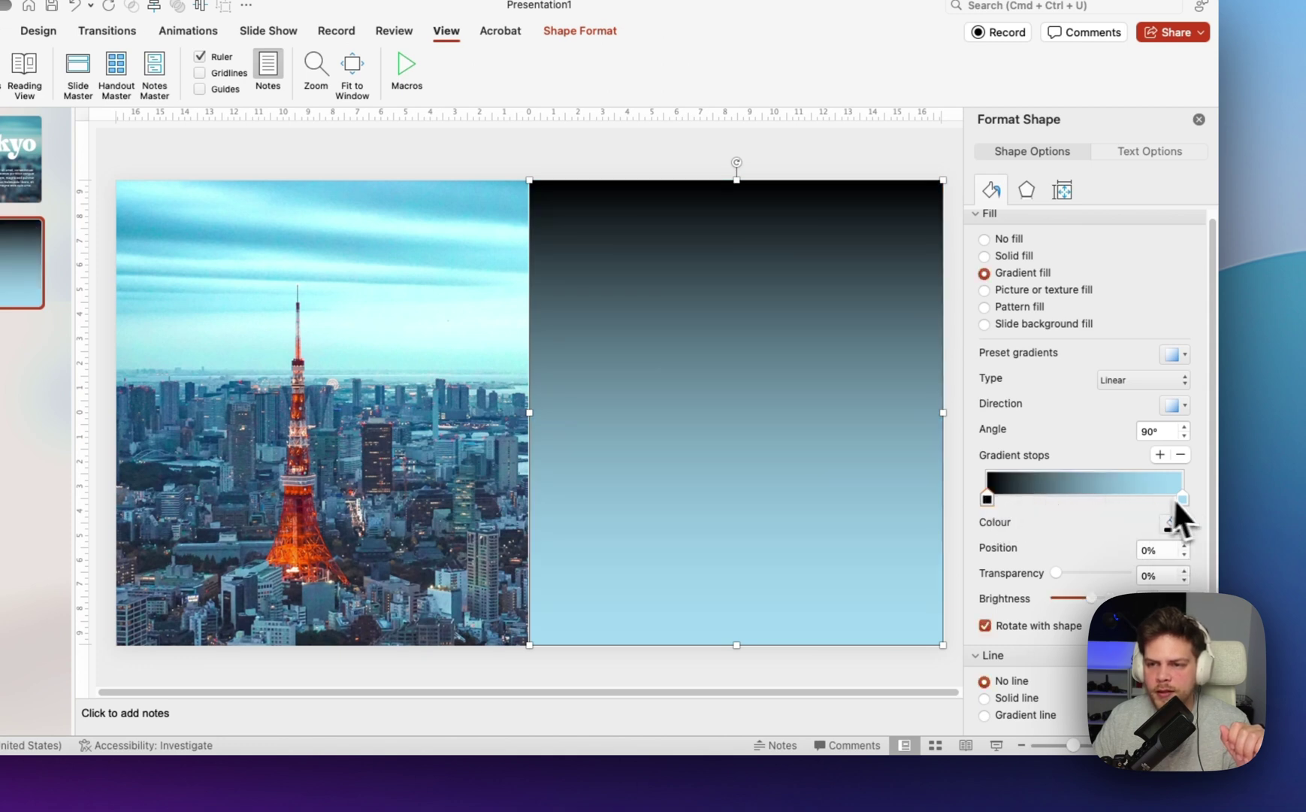
left_click(1171, 406)
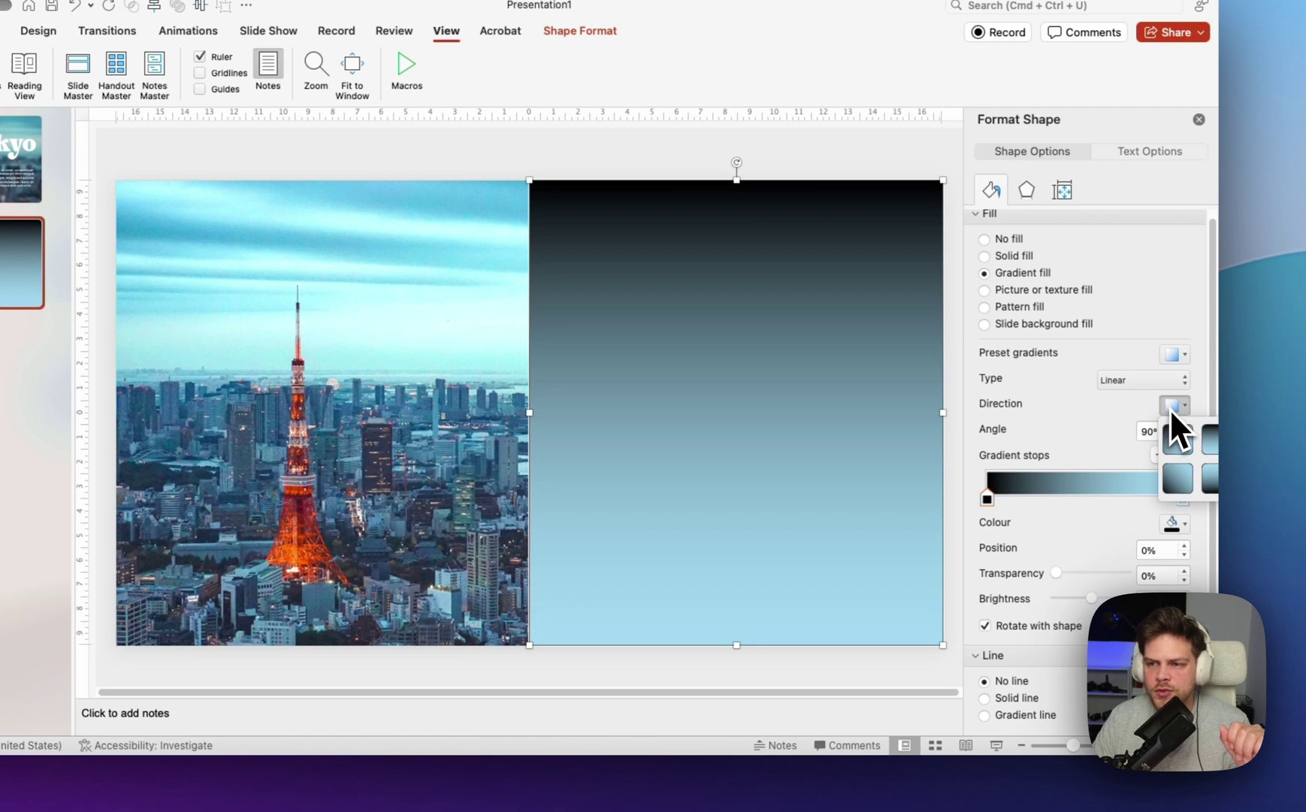
left_click(1292, 443)
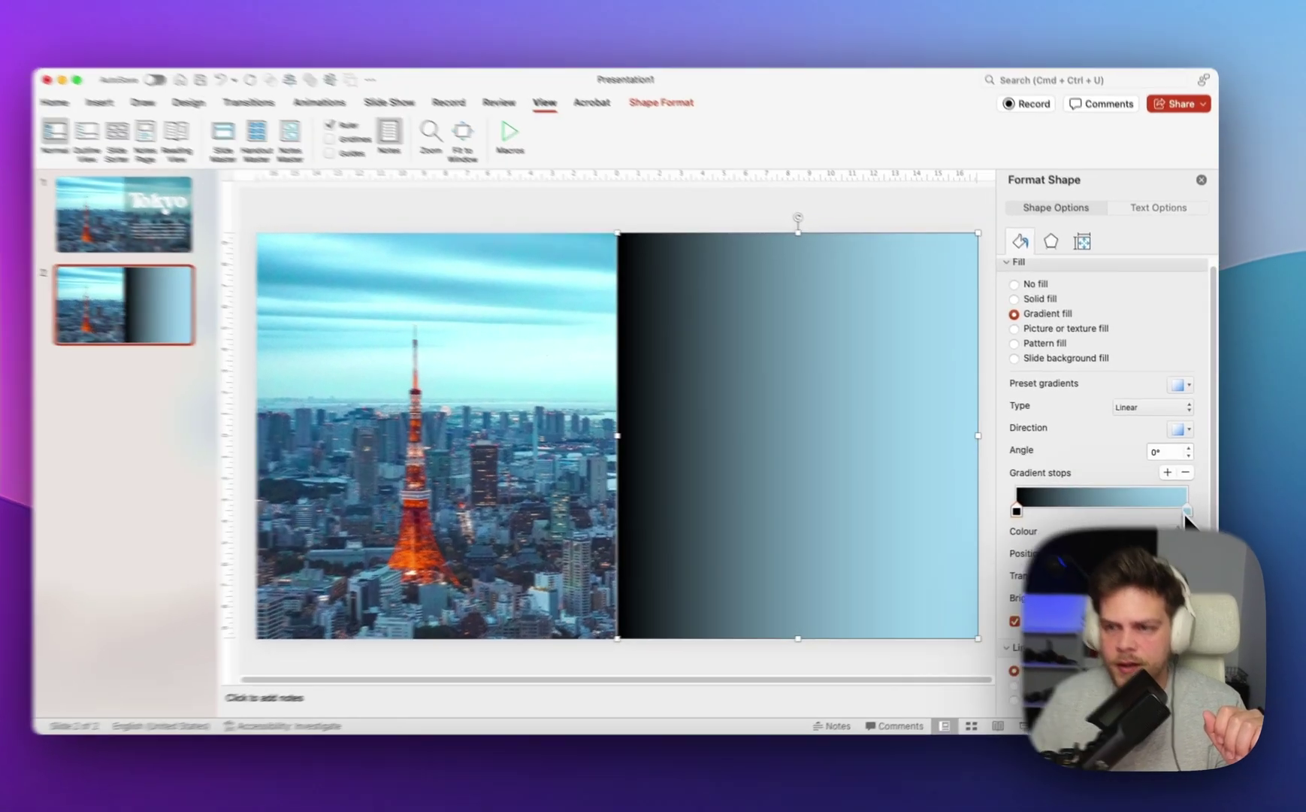
Reposition the stops and make the left stop black at 100% transparency.
left_click_drag(1188, 510, 1164, 511)
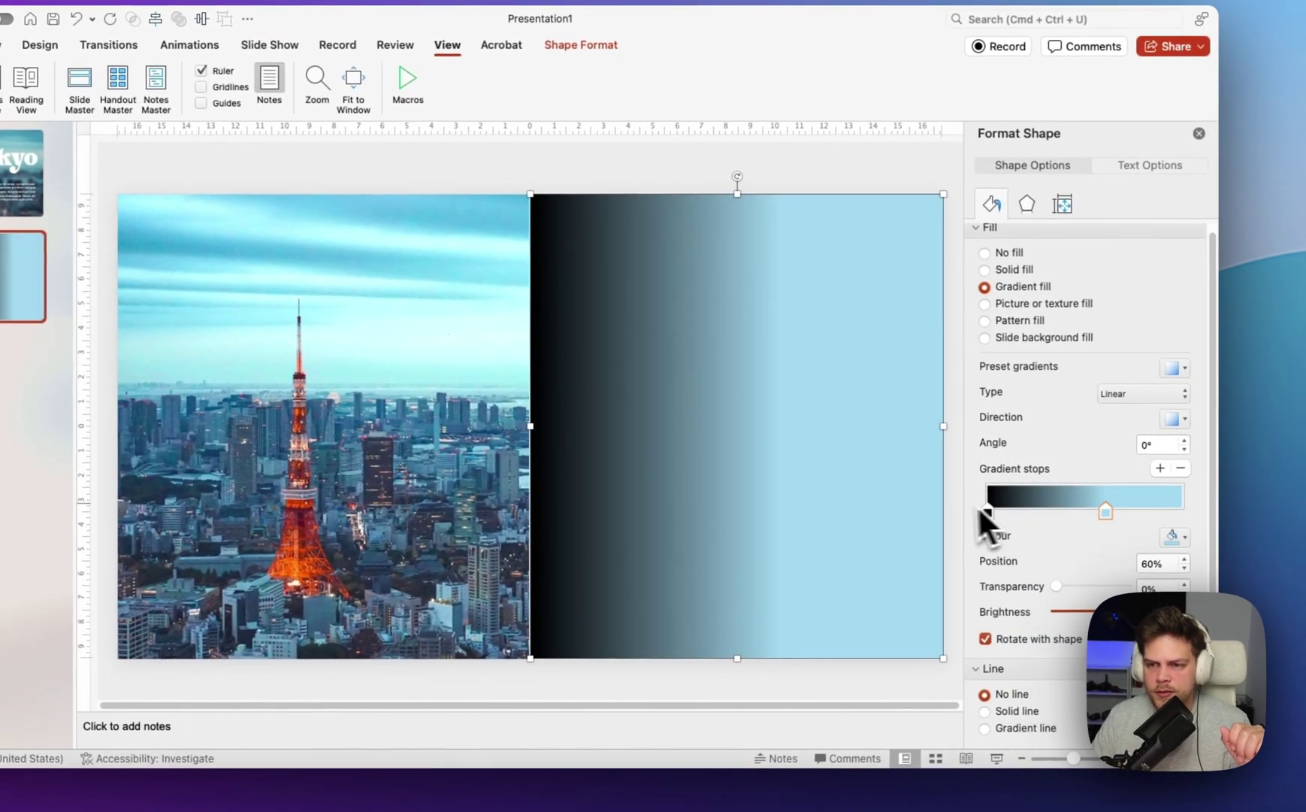
mouse_move(989, 513)
left_mouse_down()
mouse_move(1181, 511)
mouse_move(977, 520)
left_mouse_up()
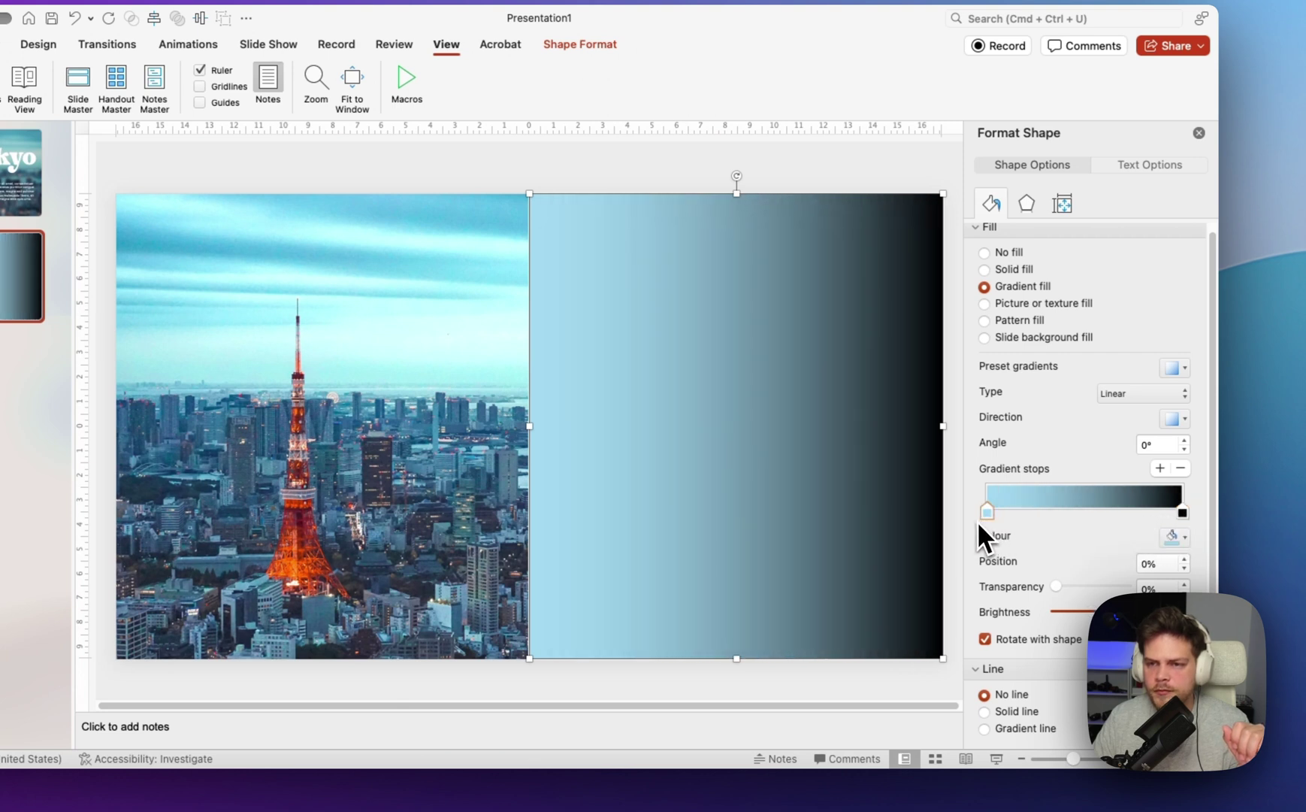
left_click(1170, 539)
left_click(1190, 587)
left_click_drag(1057, 586, 1123, 586)
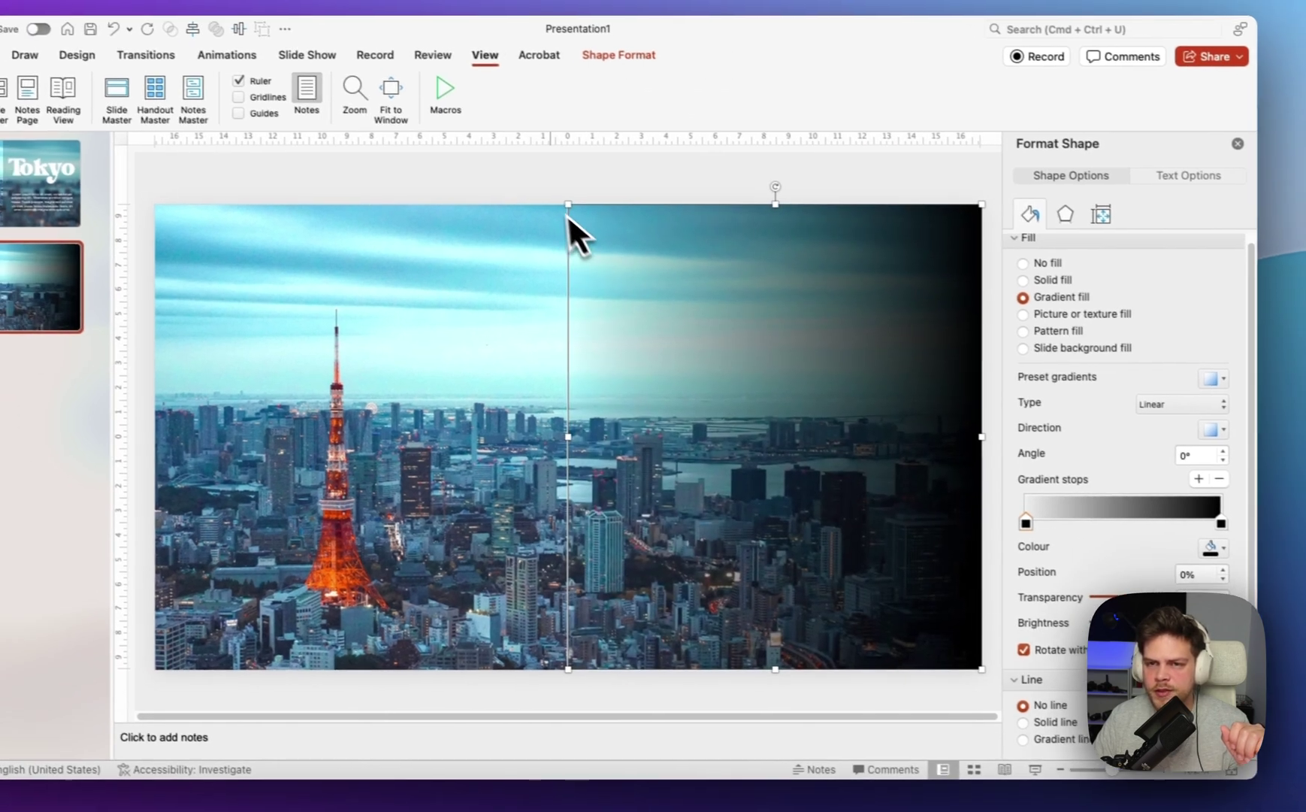
left_click(517, 198)
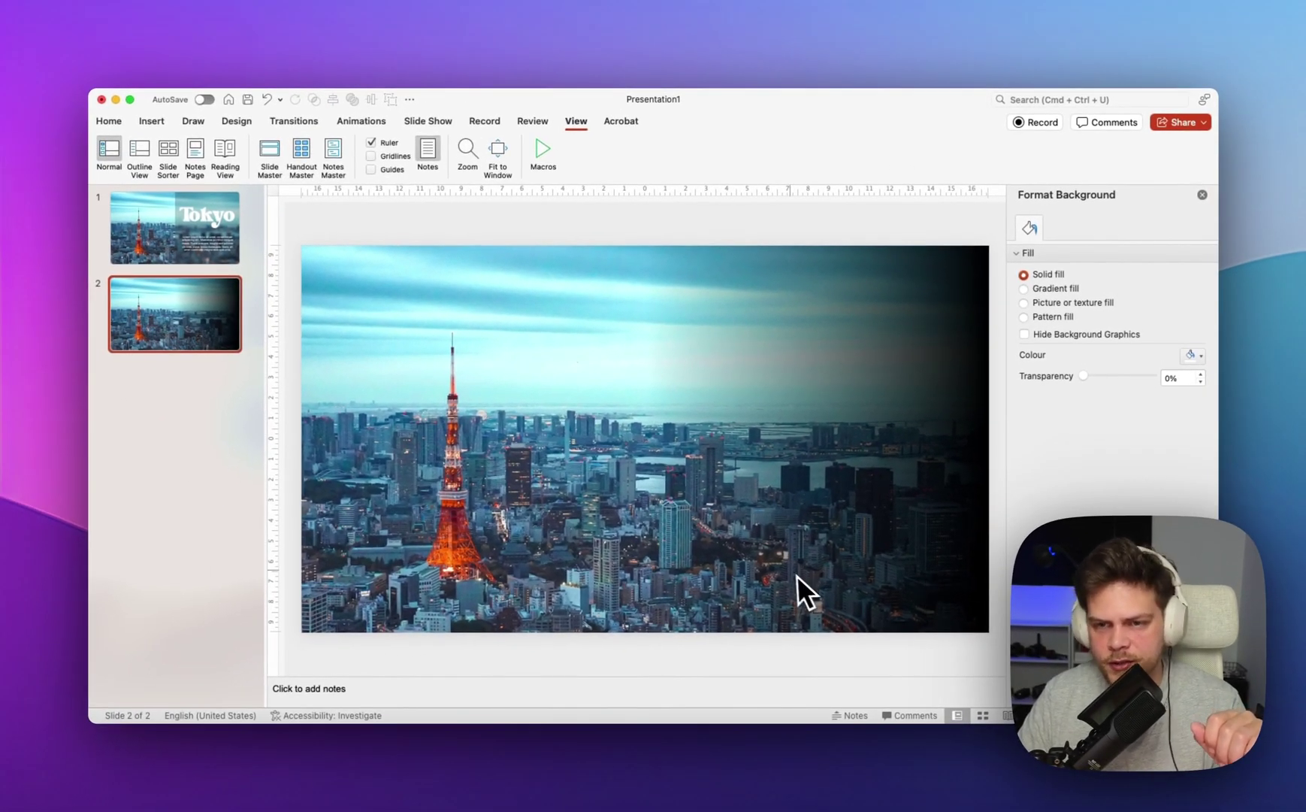
Copy the Tokyo title and body text from slide 1 and paste them onto slide 2.
left_click(149, 256)
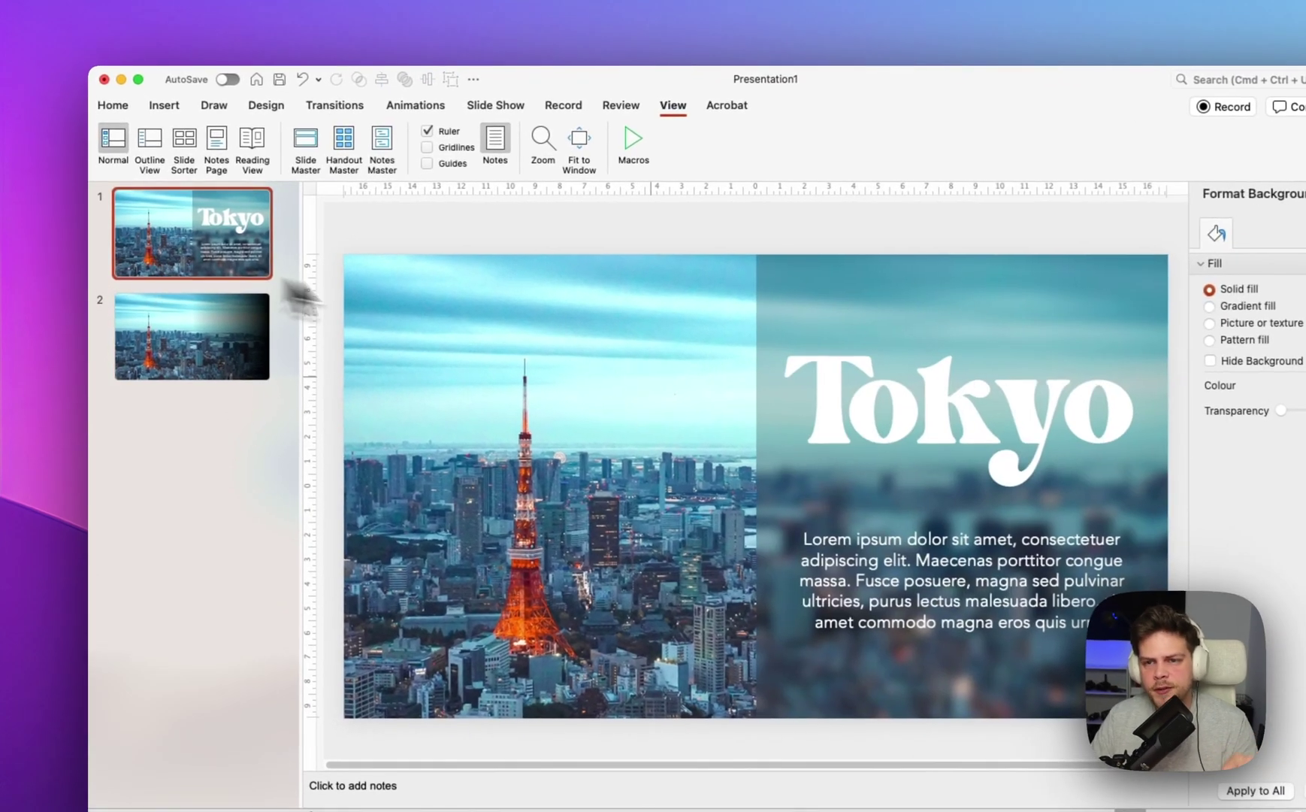
left_click(712, 387)
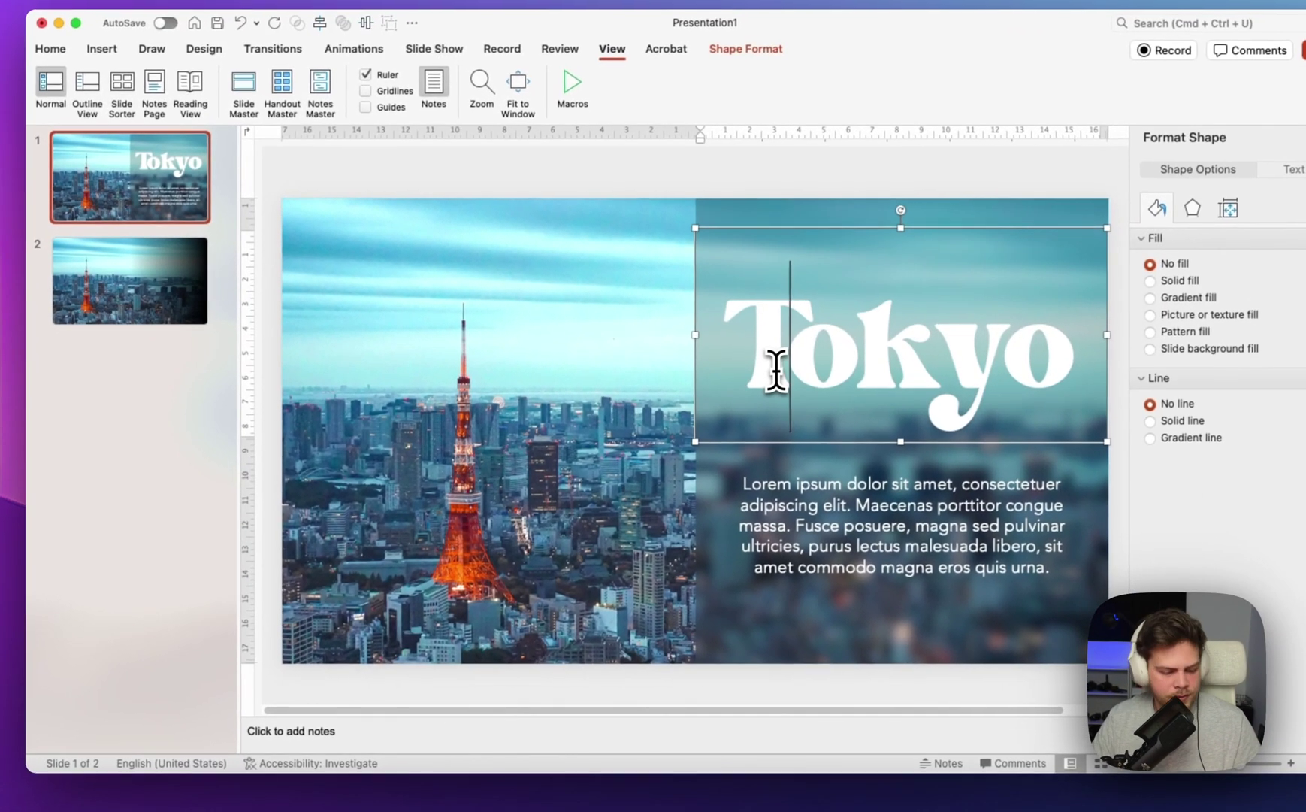
left_click(820, 524, "shift")
key("super+c")
left_click(194, 302)
key("super+v")
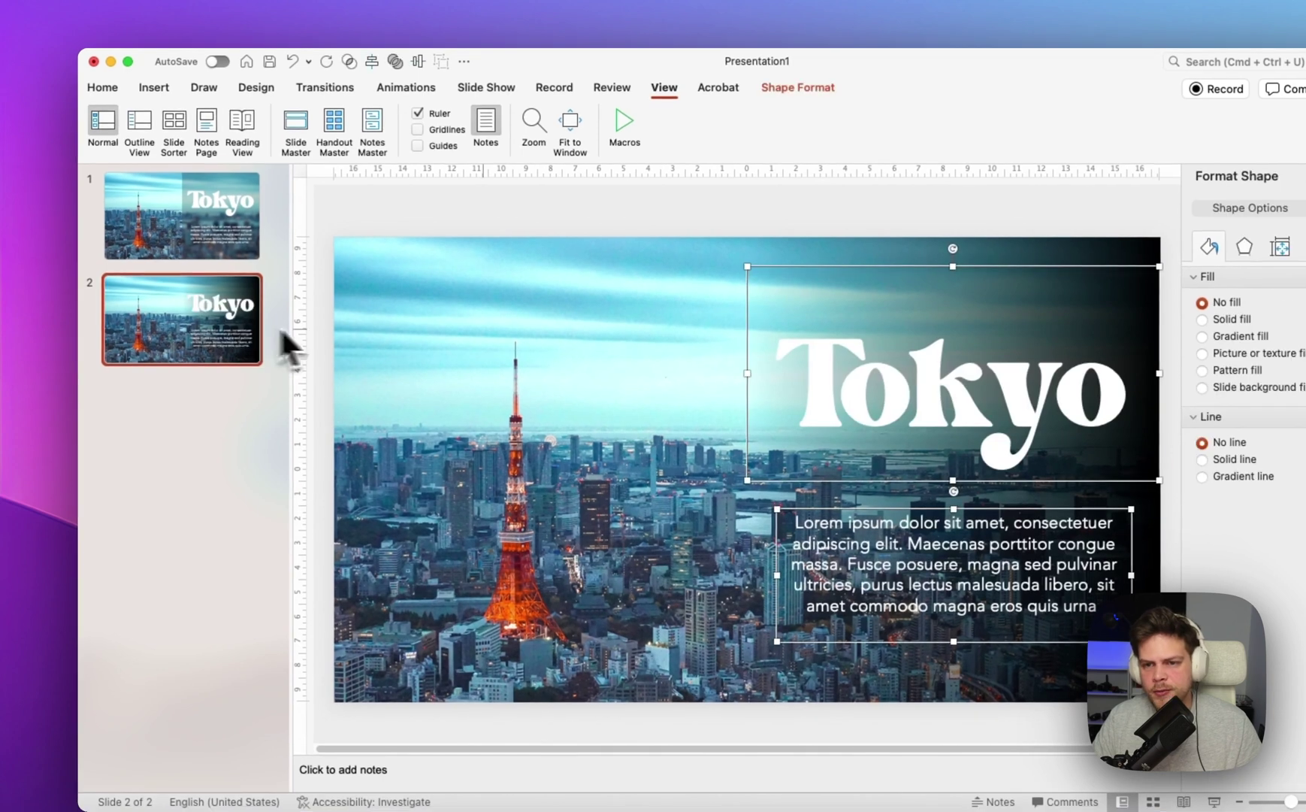
left_click(826, 204)
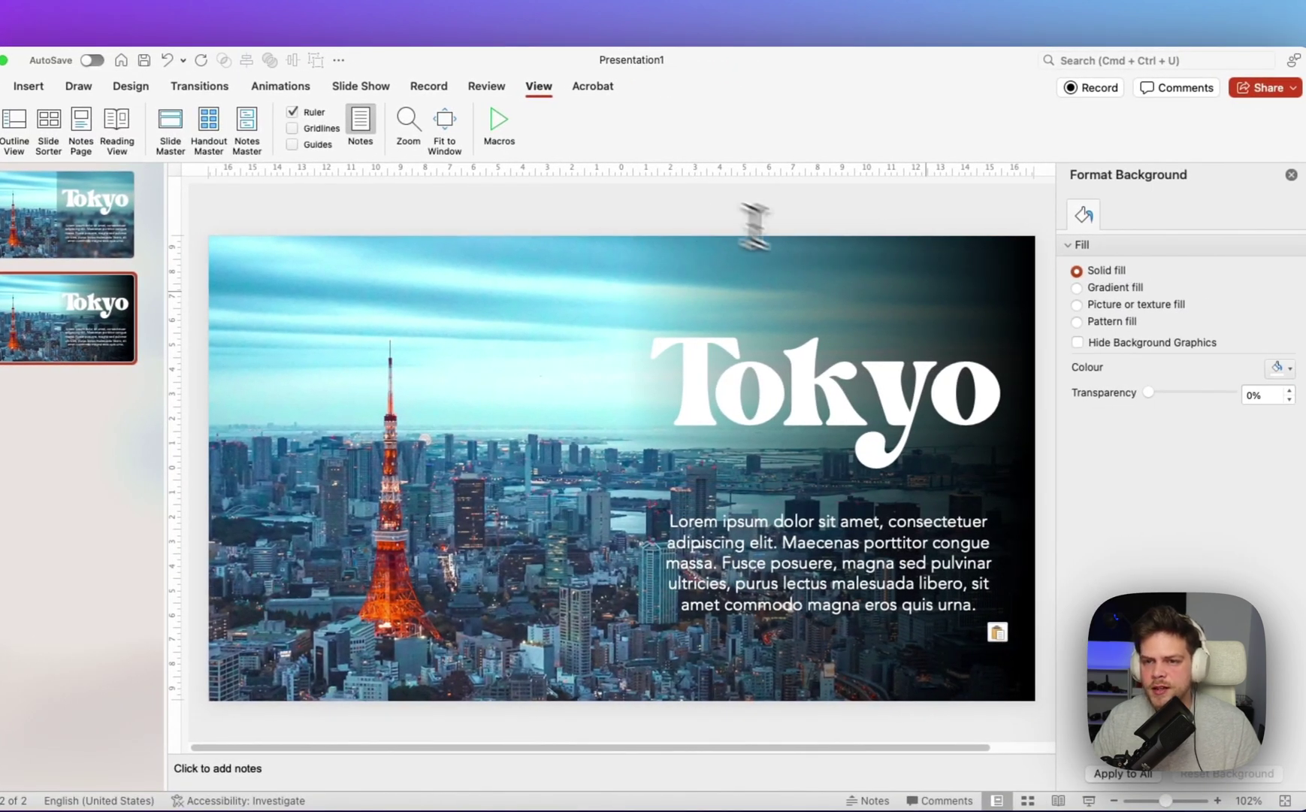
Widen the gradient overlay leftward across slide 2, then select the Tokyo title and body text.
left_click(969, 325)
left_click(902, 259)
left_click_drag(621, 468, 184, 452)
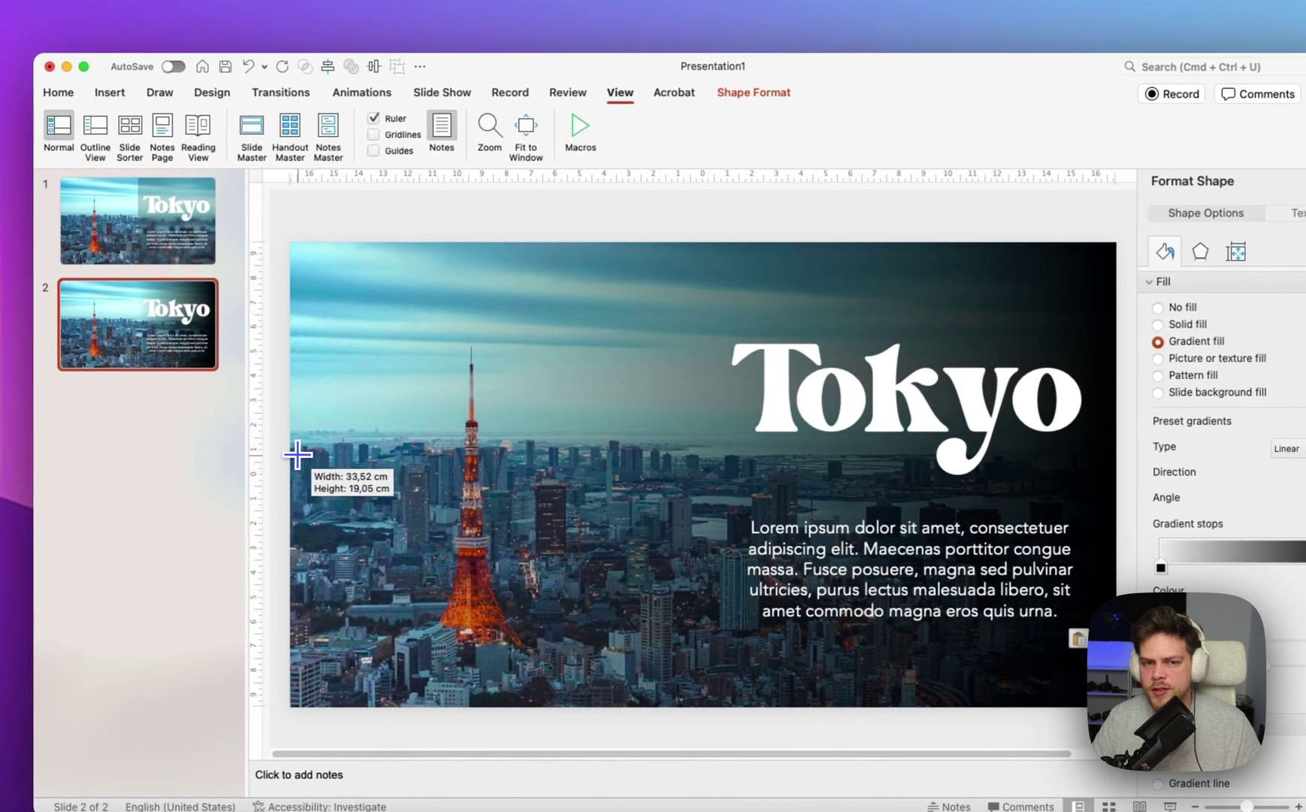
left_click_drag(298, 454, 379, 457)
left_click(482, 252)
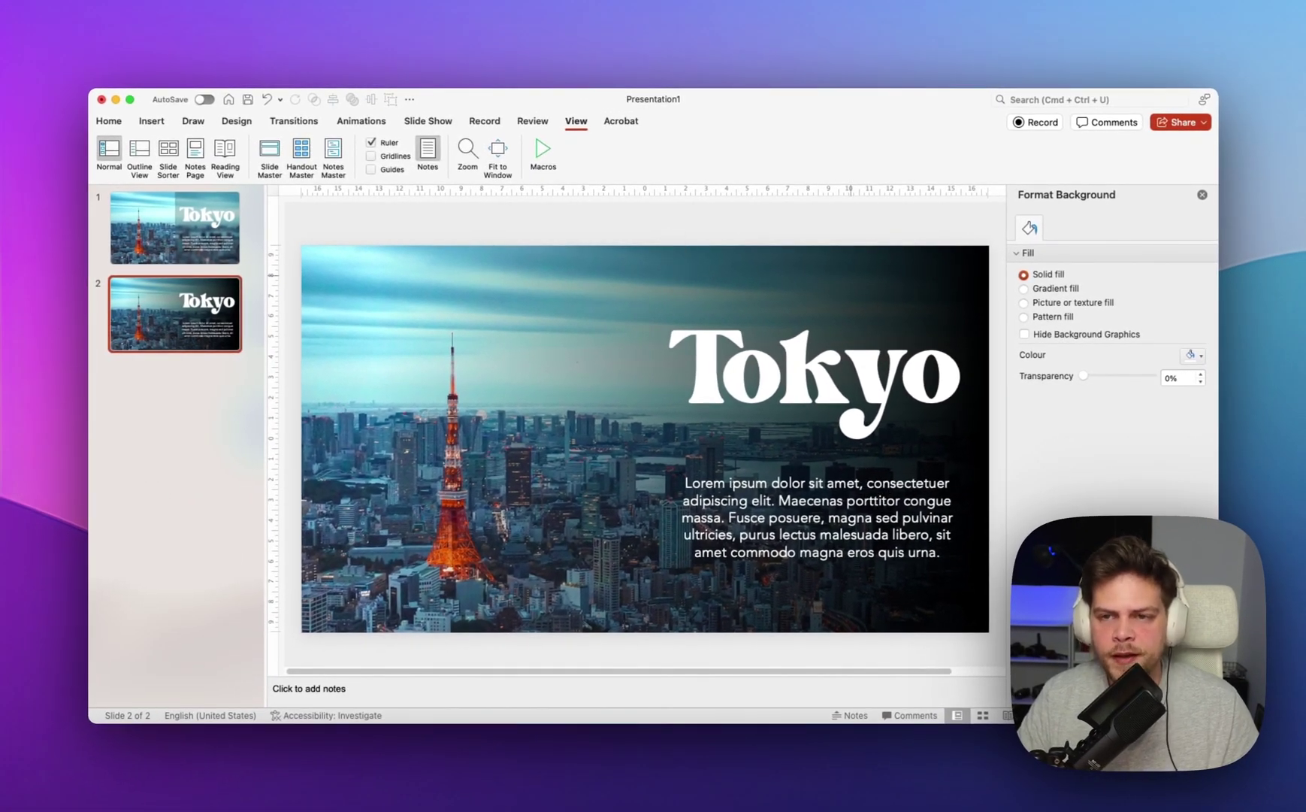
left_click(793, 353)
left_click(798, 534)
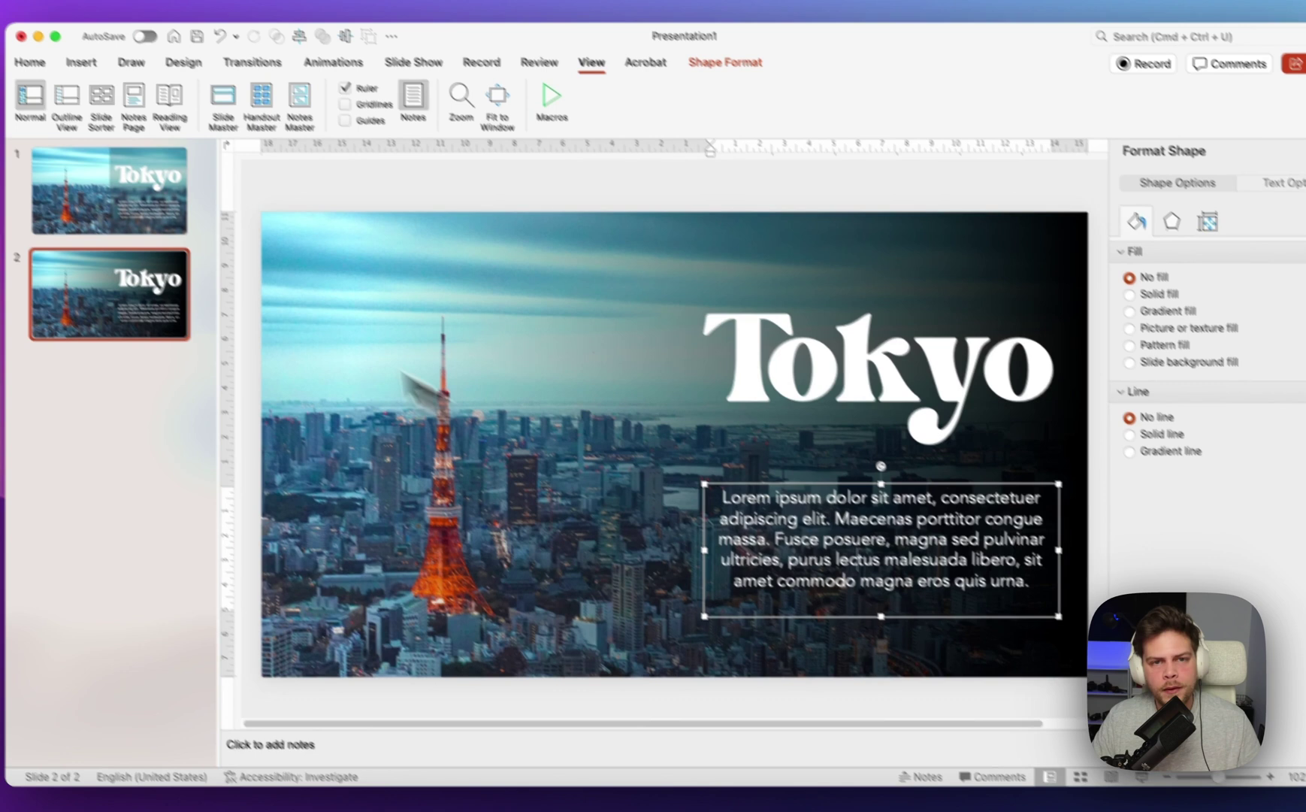
Apply a sketch artistic effect to slide 1's blurred right-half picture.
left_click(143, 207)
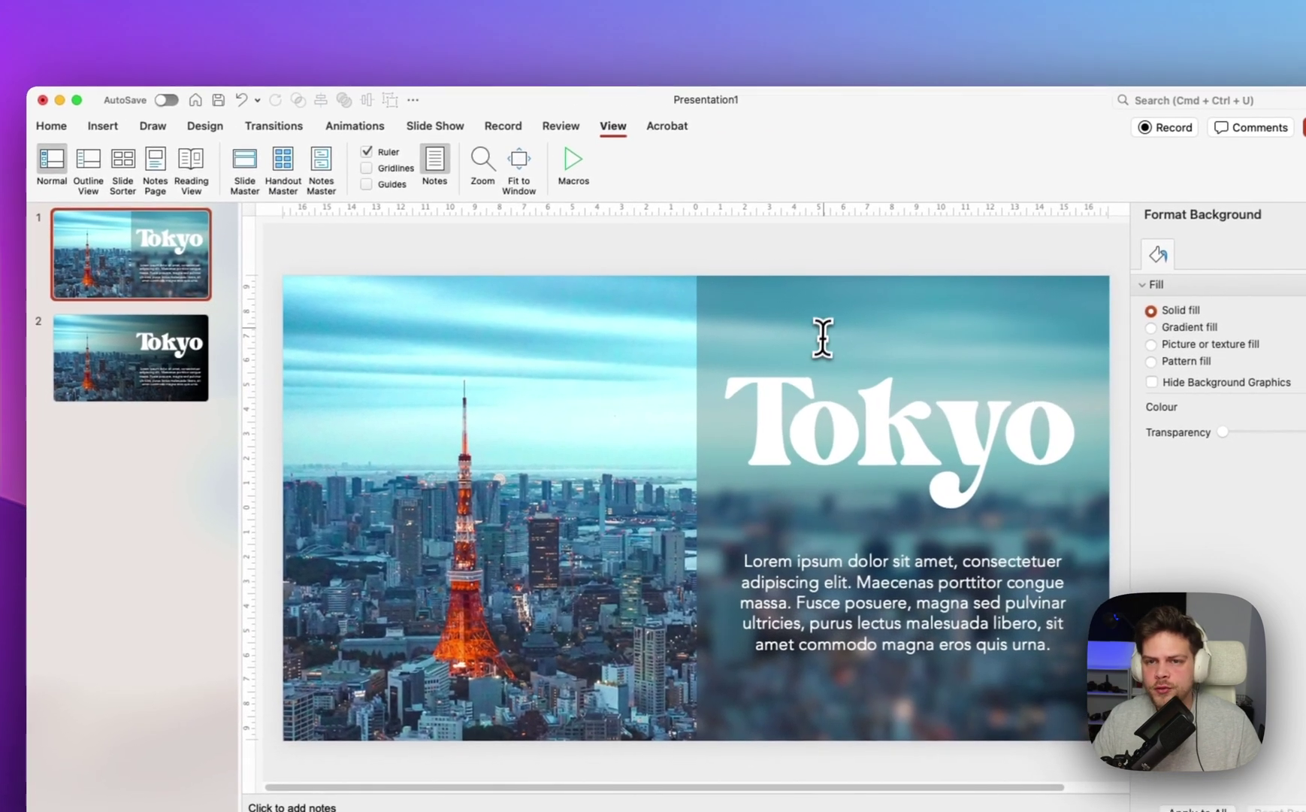
left_click(824, 335)
left_click(833, 304)
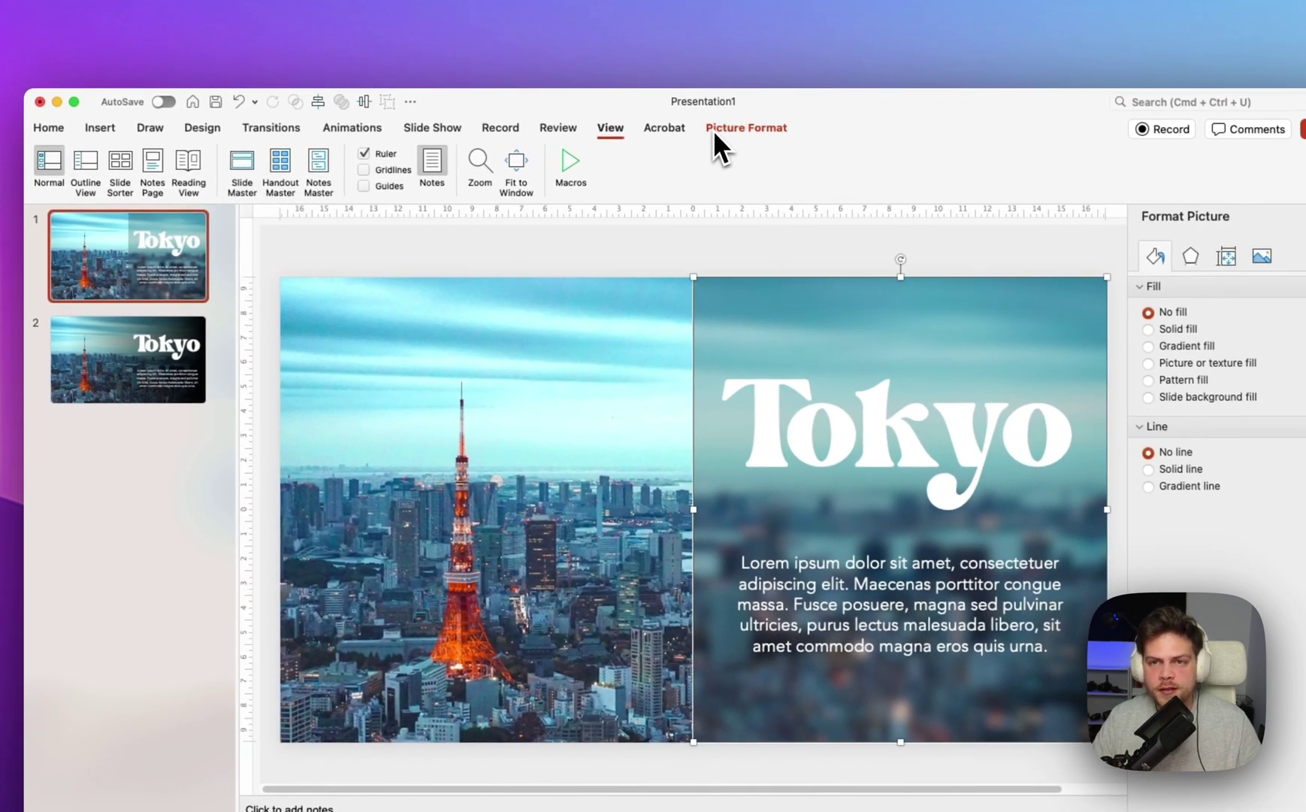
left_click(716, 131)
left_click(235, 159)
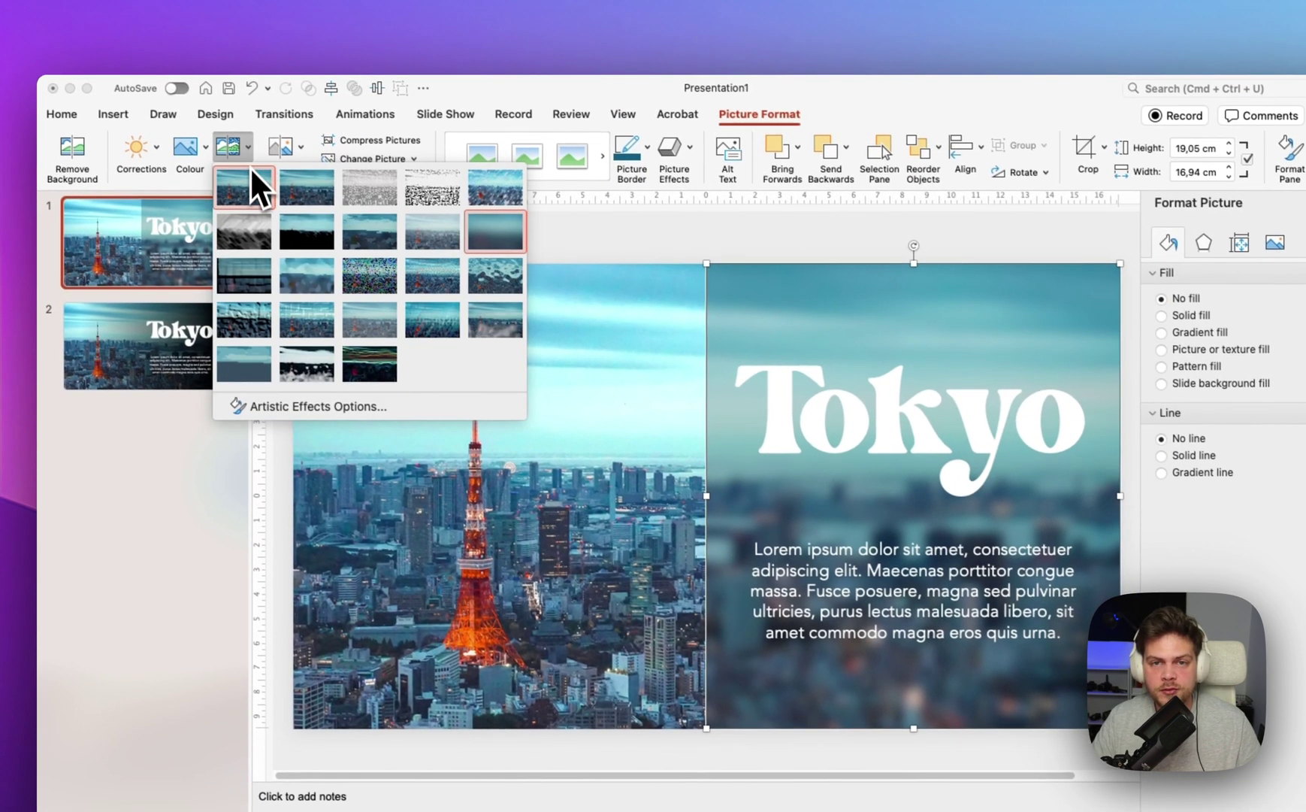
left_click(481, 189)
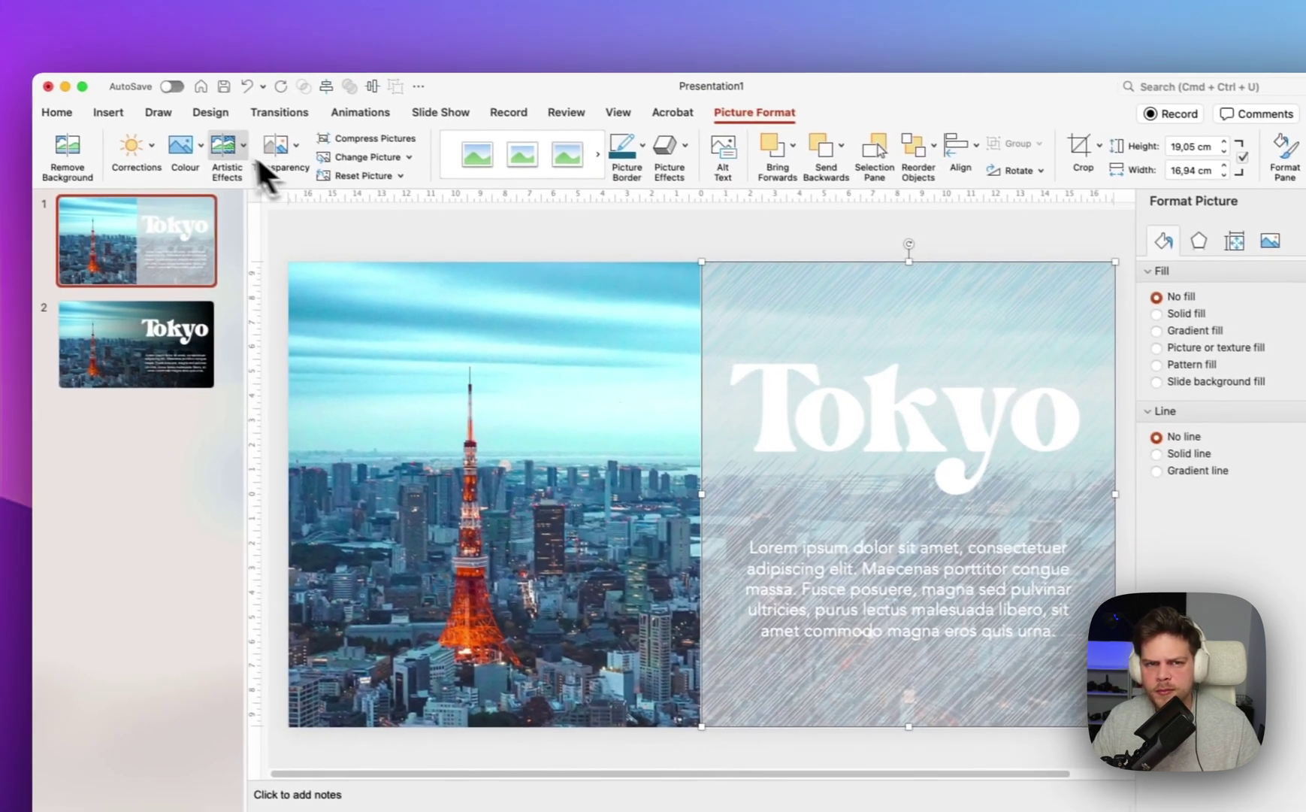
Replace the sketch effect with a different artistic effect so the picture looks sharp.
left_click(139, 121)
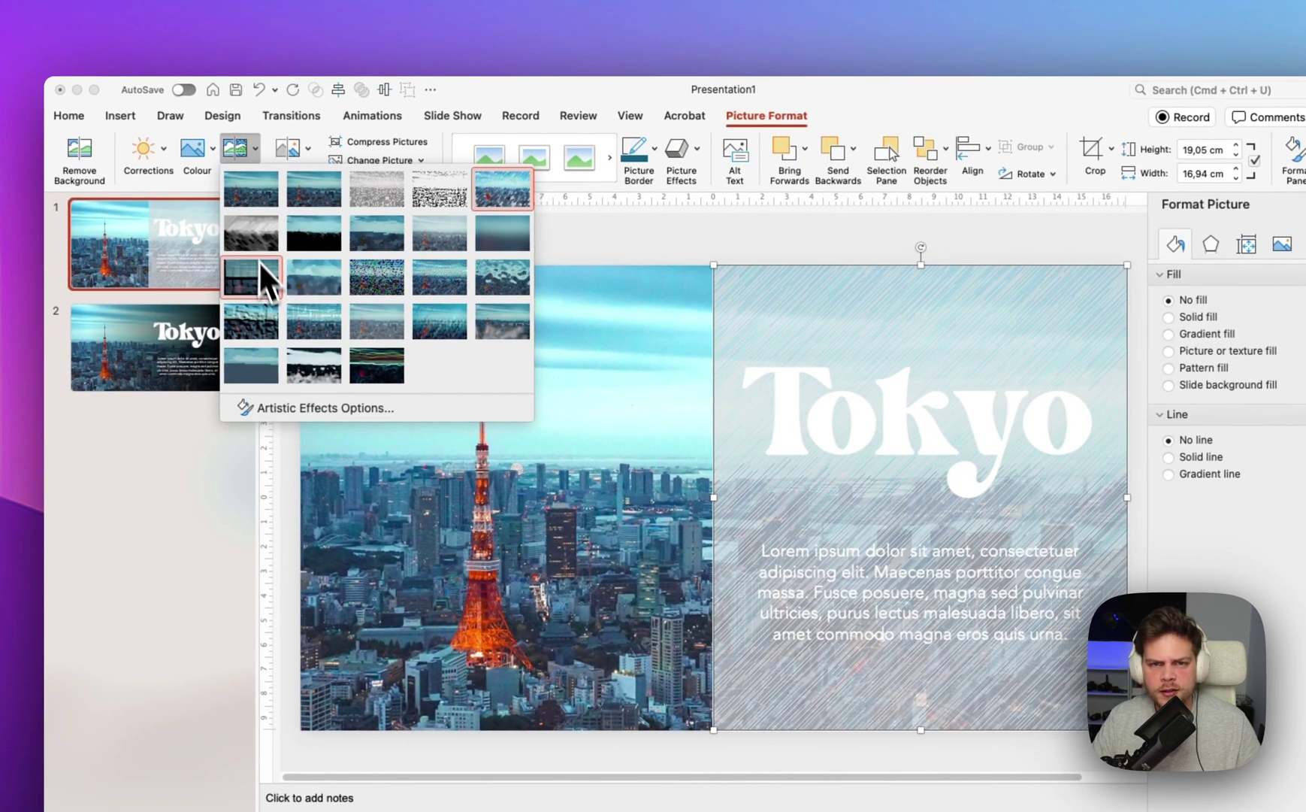
left_click(426, 318)
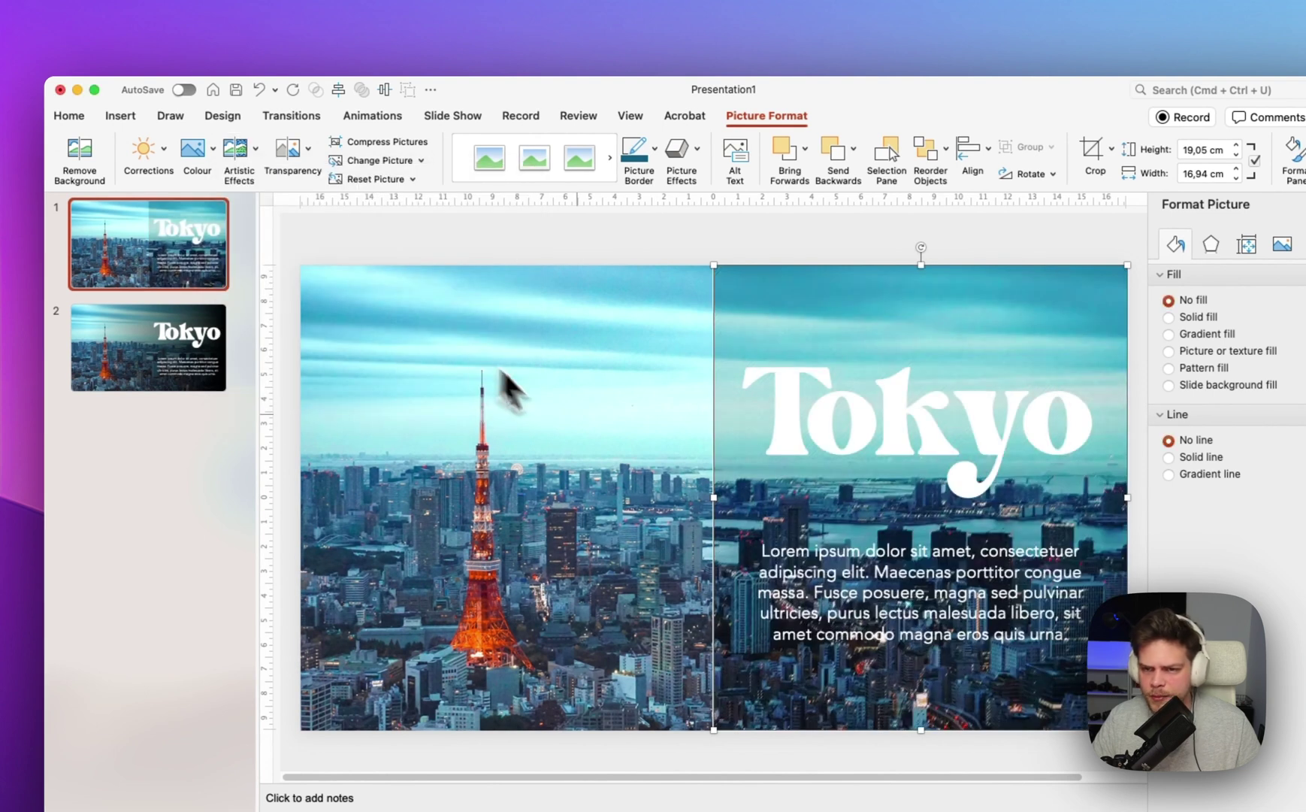
left_click(644, 275)
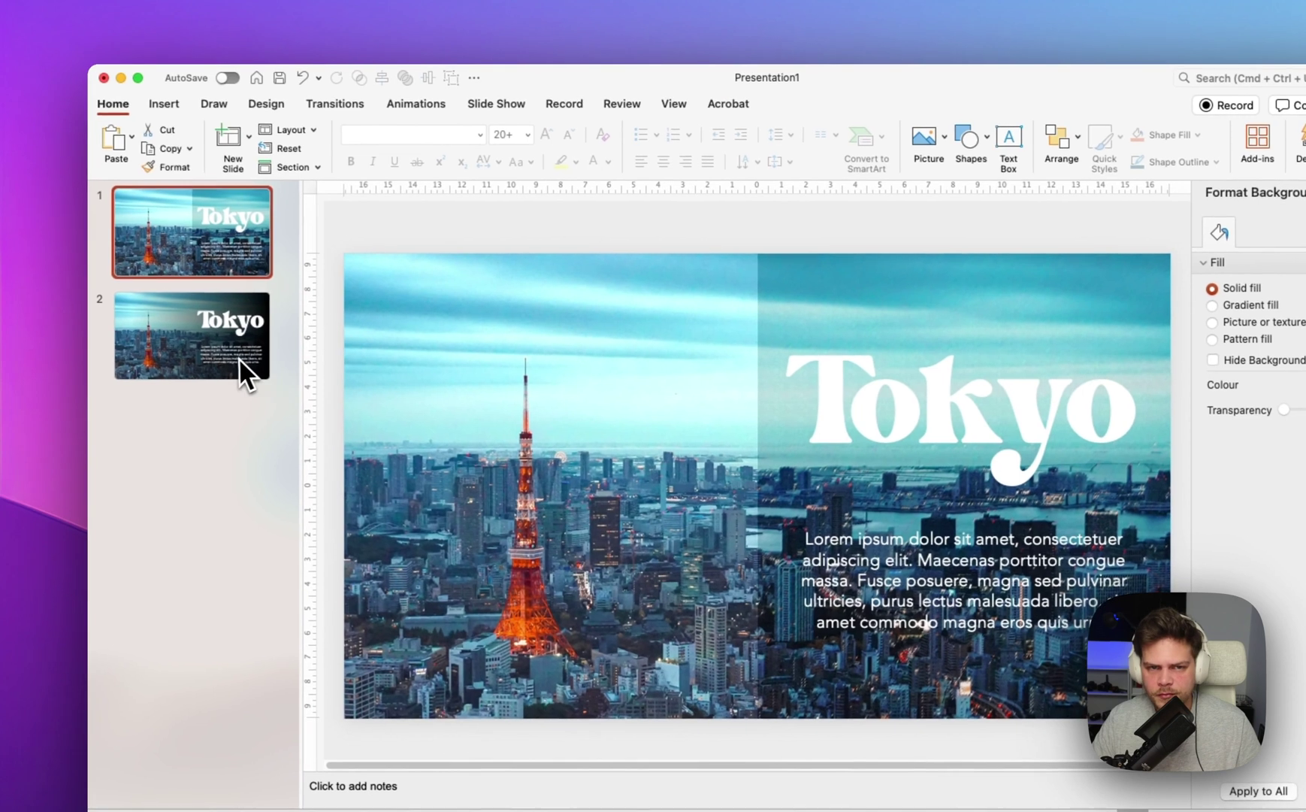
Return to slide 2 showing the black gradient overlay and Tokyo text.
left_click(188, 346)
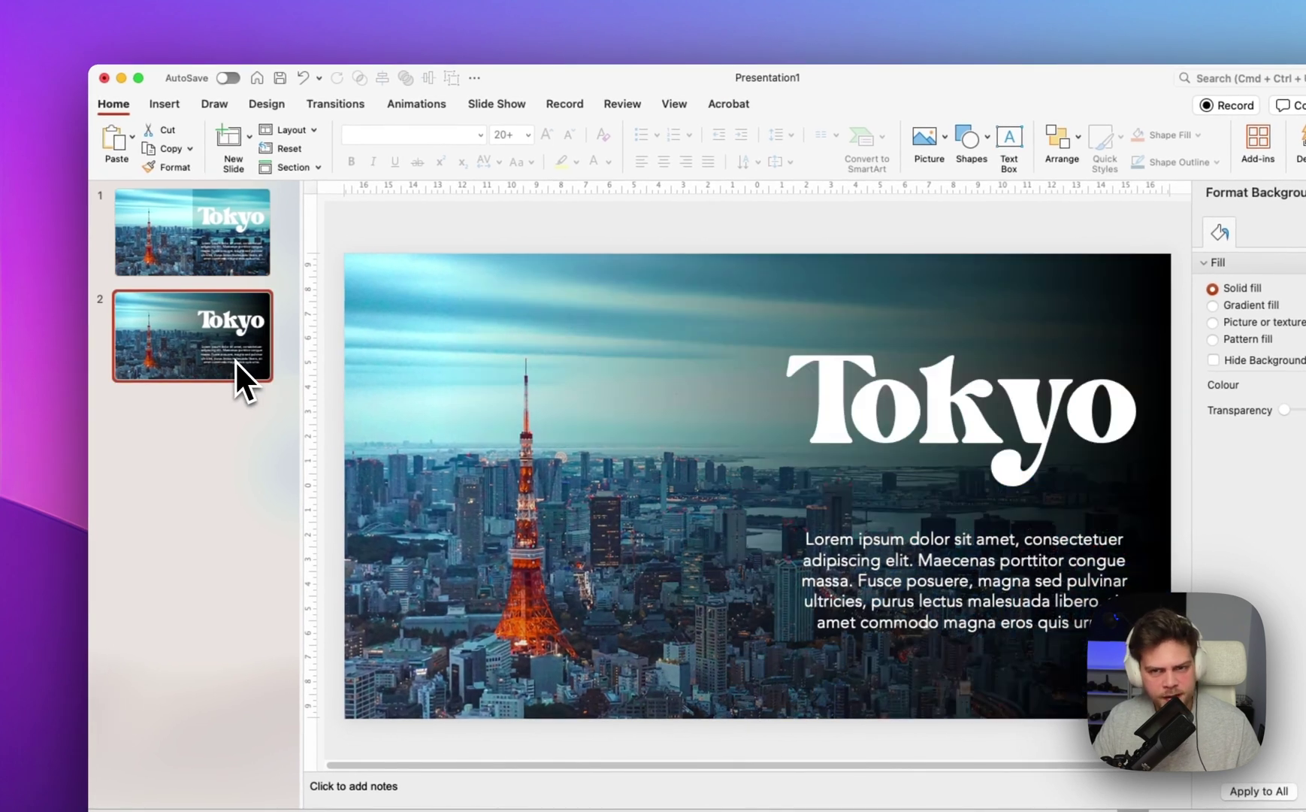